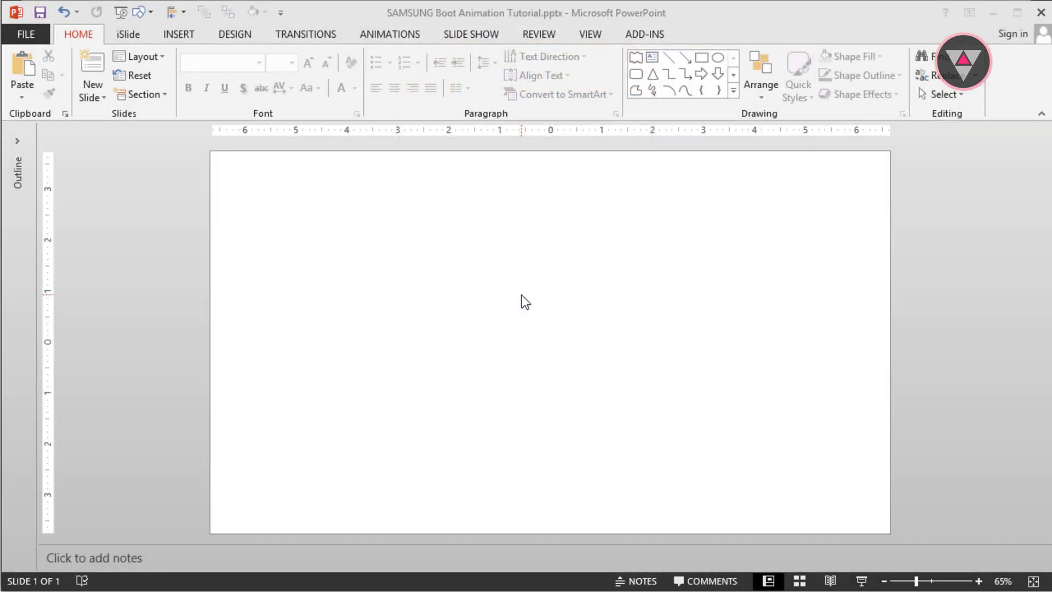
# Insert the gold Samsung phone picture onto the blank slide.
pyautogui.click(184, 40)
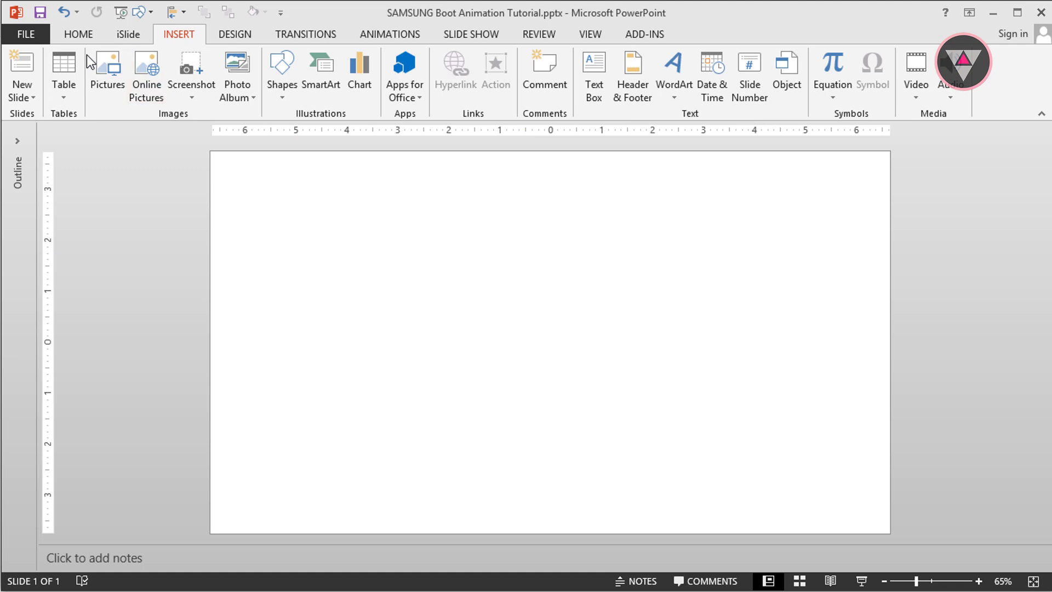
pyautogui.click(107, 62)
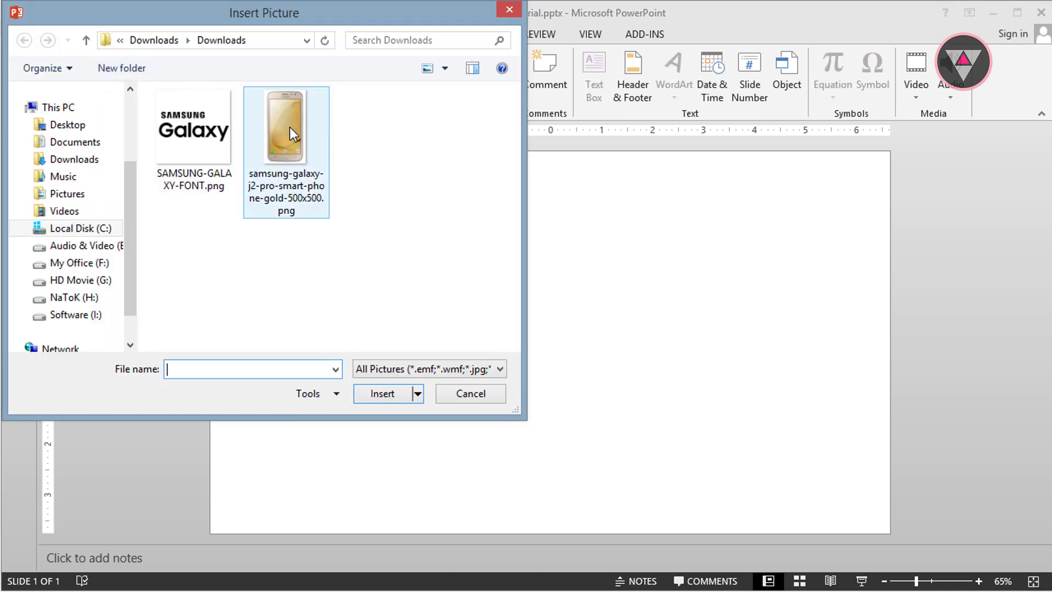
pyautogui.doubleClick(290, 128)
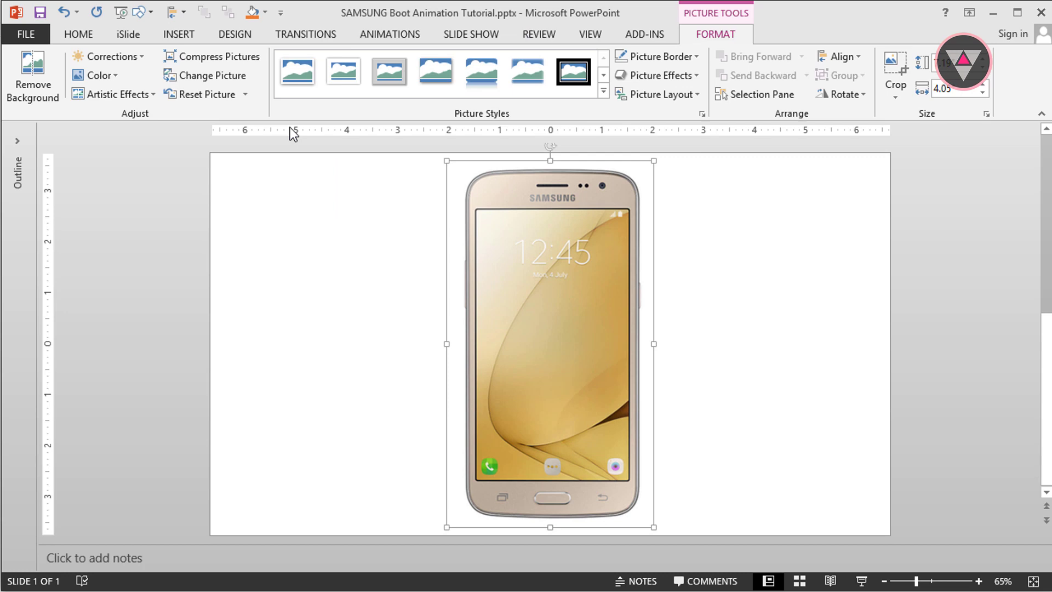
# Insert the SAMSUNG-GALAXY-FONT.png logo picture on top of the phone.
pyautogui.click(179, 36)
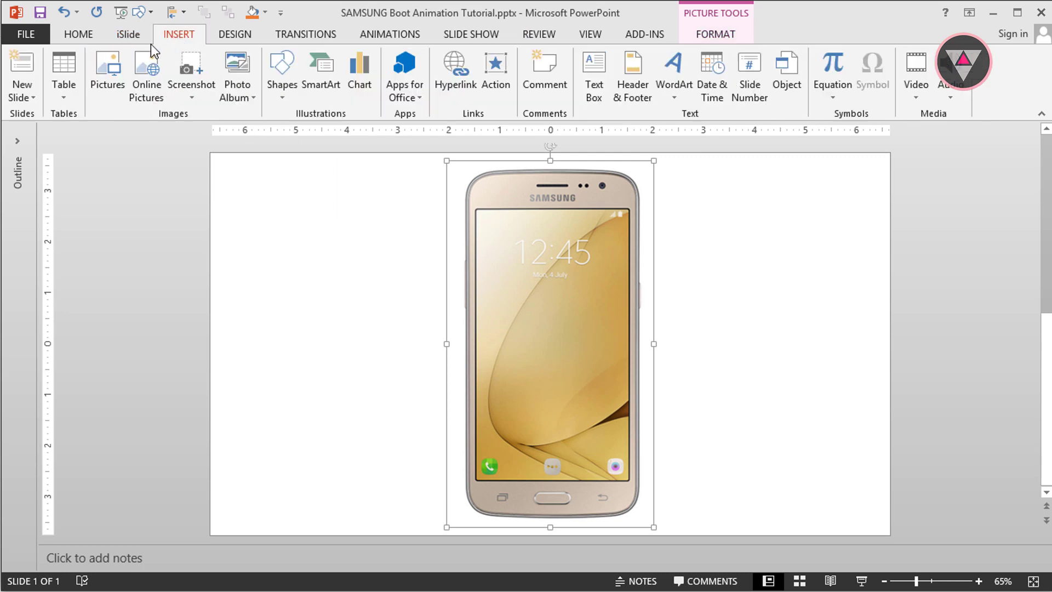
pyautogui.click(108, 69)
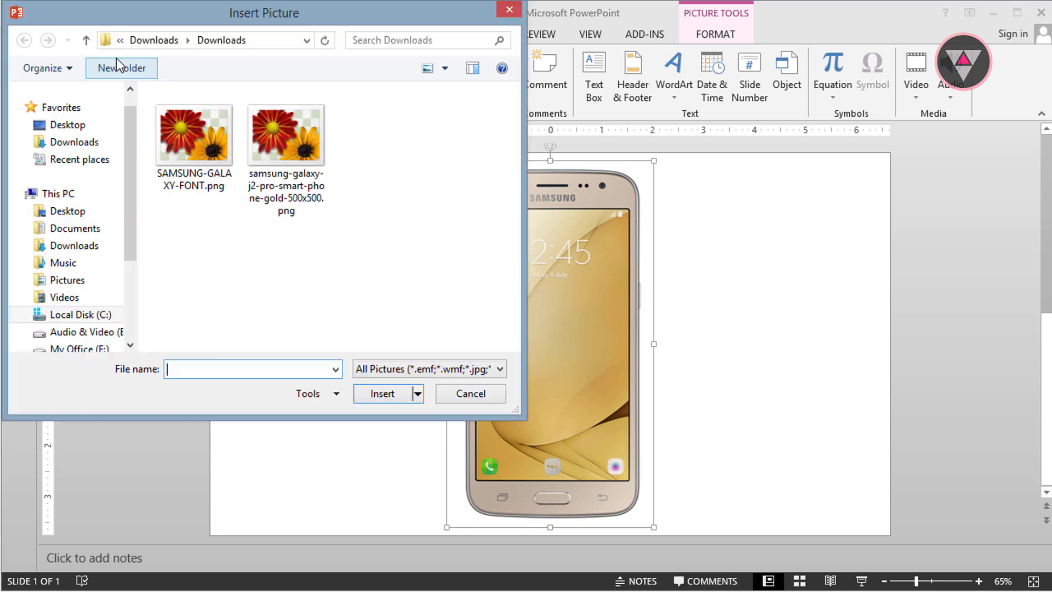
pyautogui.doubleClick(189, 133)
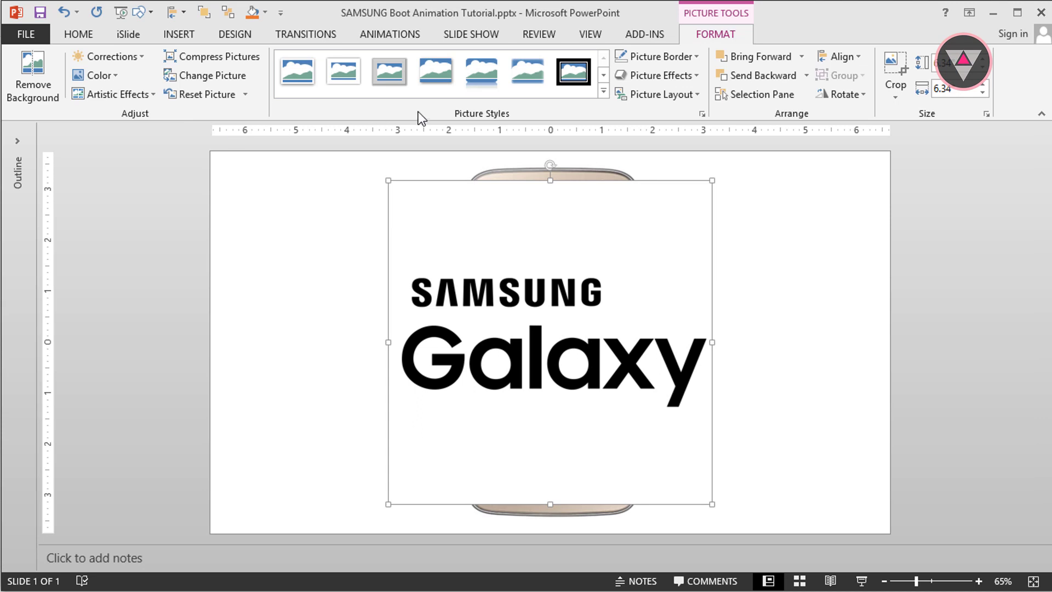
# Crop the logo picture down to just the SAMSUNG word.
pyautogui.click(895, 64)
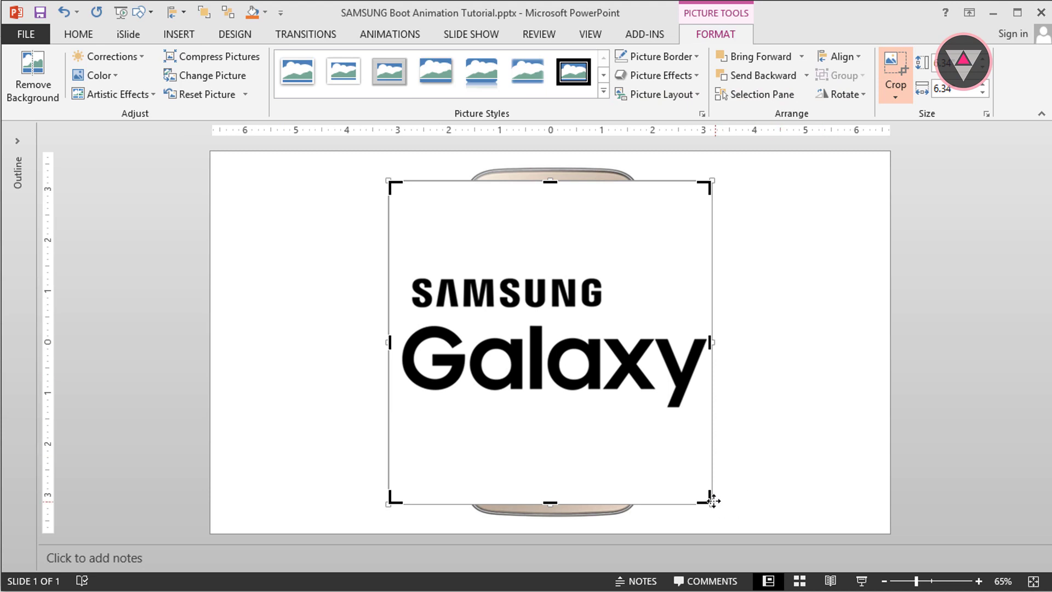
pyautogui.moveTo(706, 498); pyautogui.dragTo(607, 315)
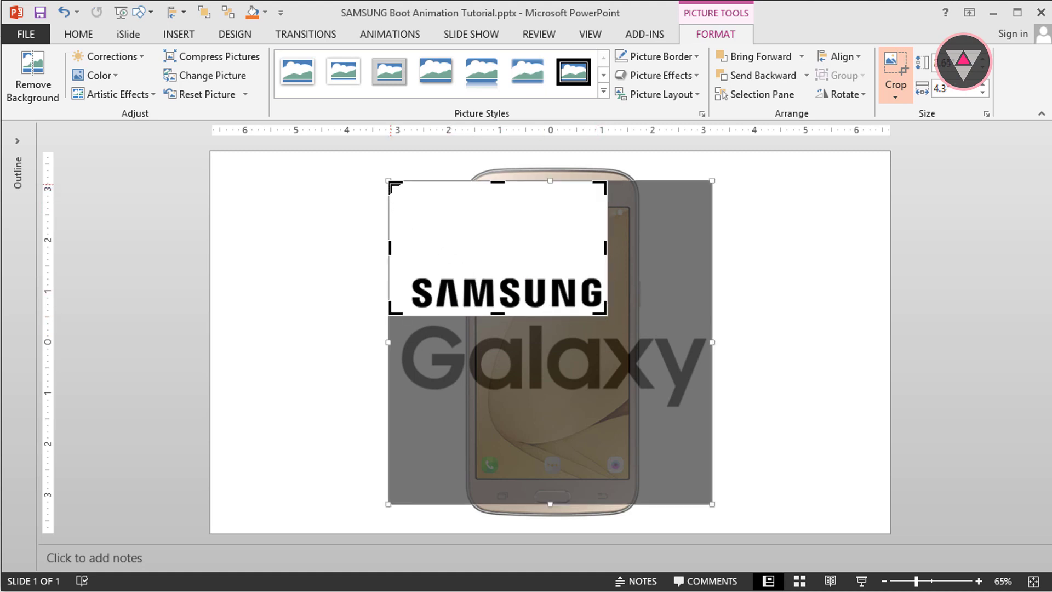
pyautogui.moveTo(392, 186); pyautogui.dragTo(406, 265)
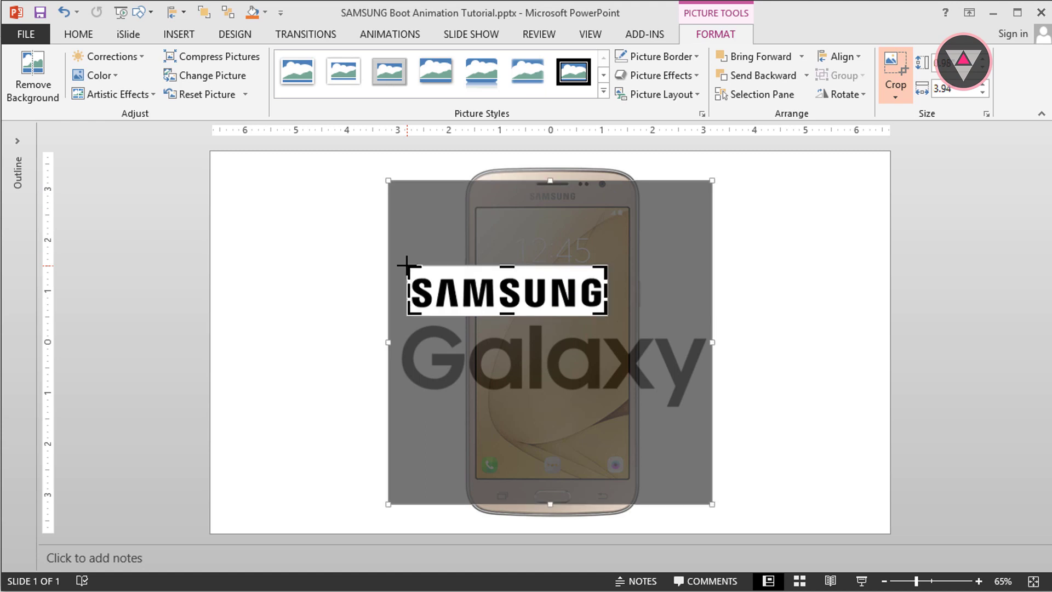
pyautogui.click(889, 68)
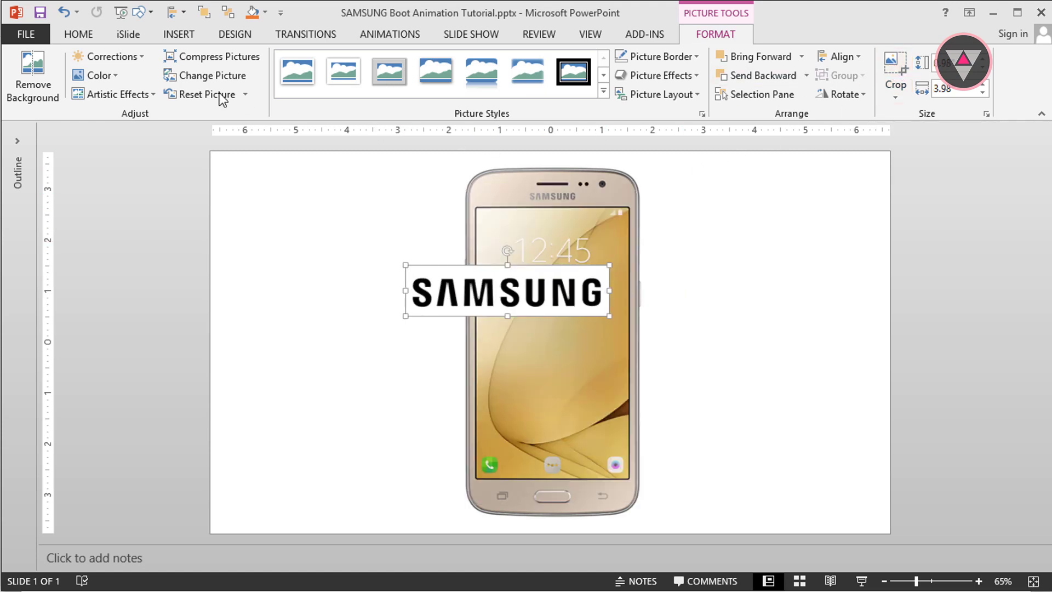
# Darken the SAMSUNG picture with a Corrections preset and recolor it black.
pyautogui.hotkey('ctrl', 'v')
pyautogui.click(49, 85)
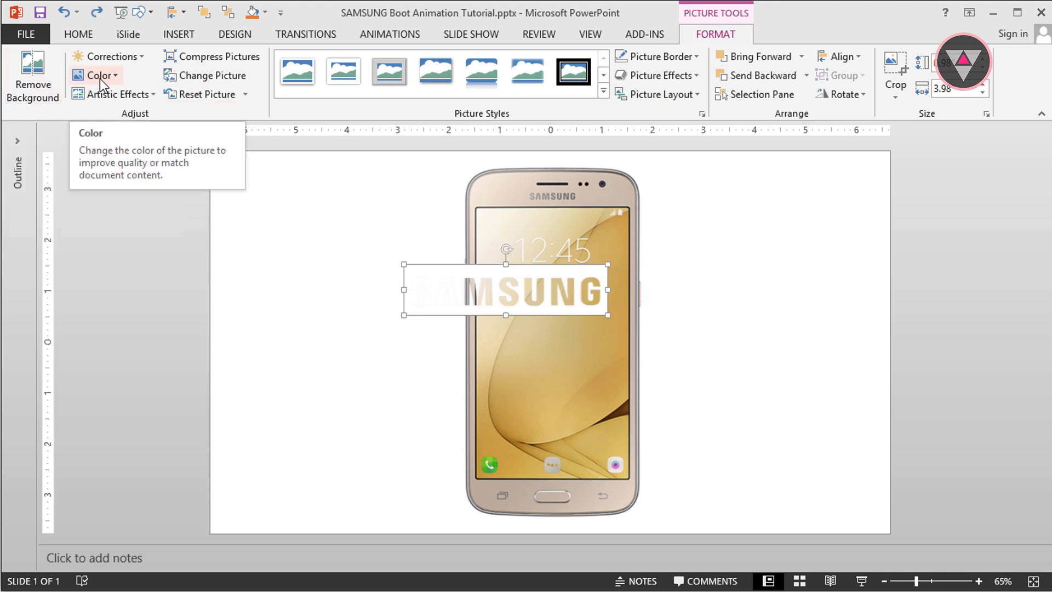
pyautogui.click(110, 57)
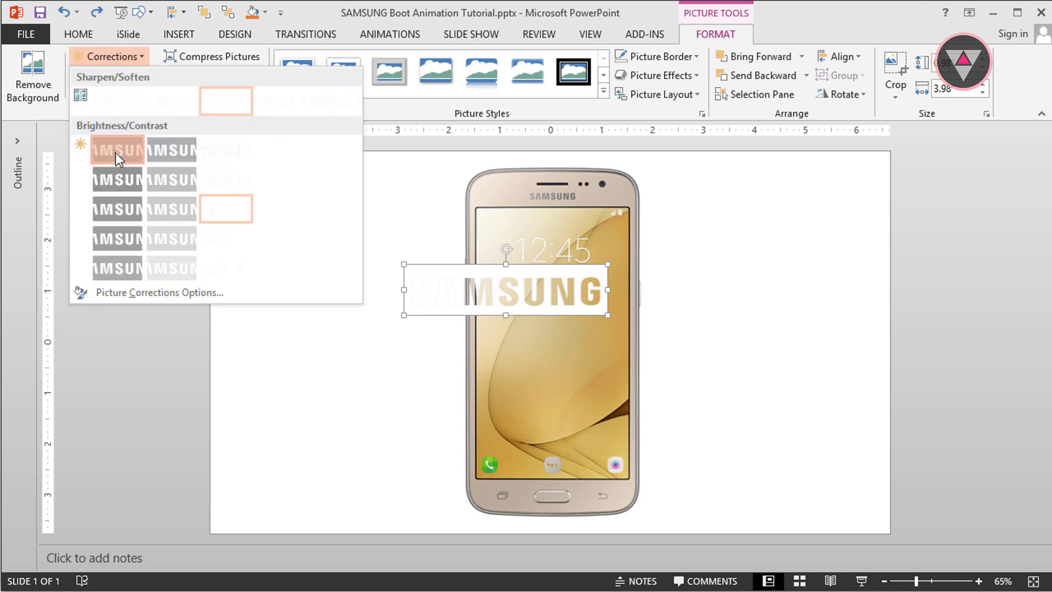
pyautogui.click(116, 152)
pyautogui.click(101, 73)
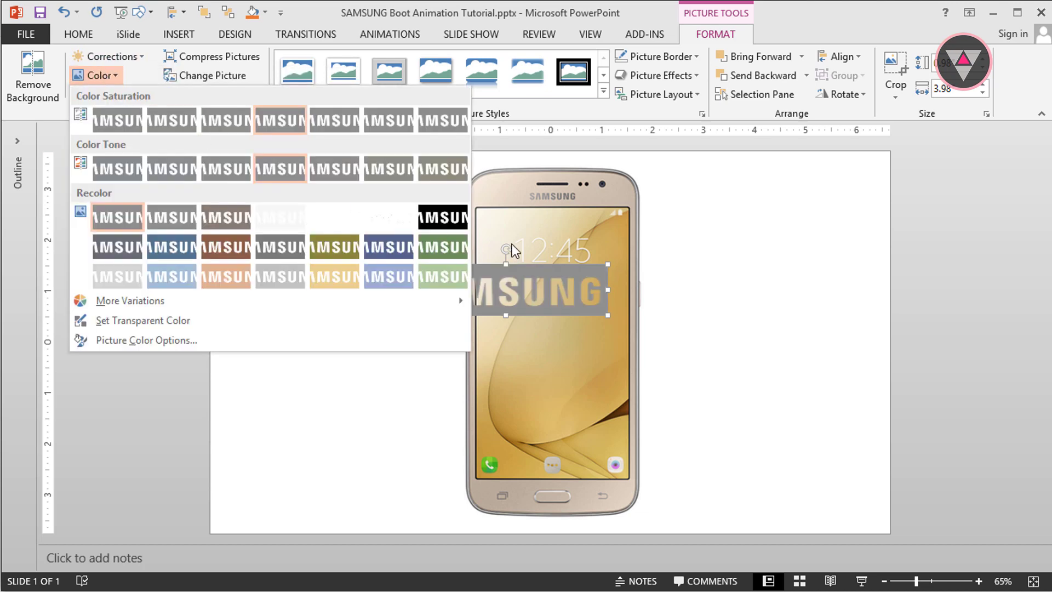
pyautogui.click(433, 218)
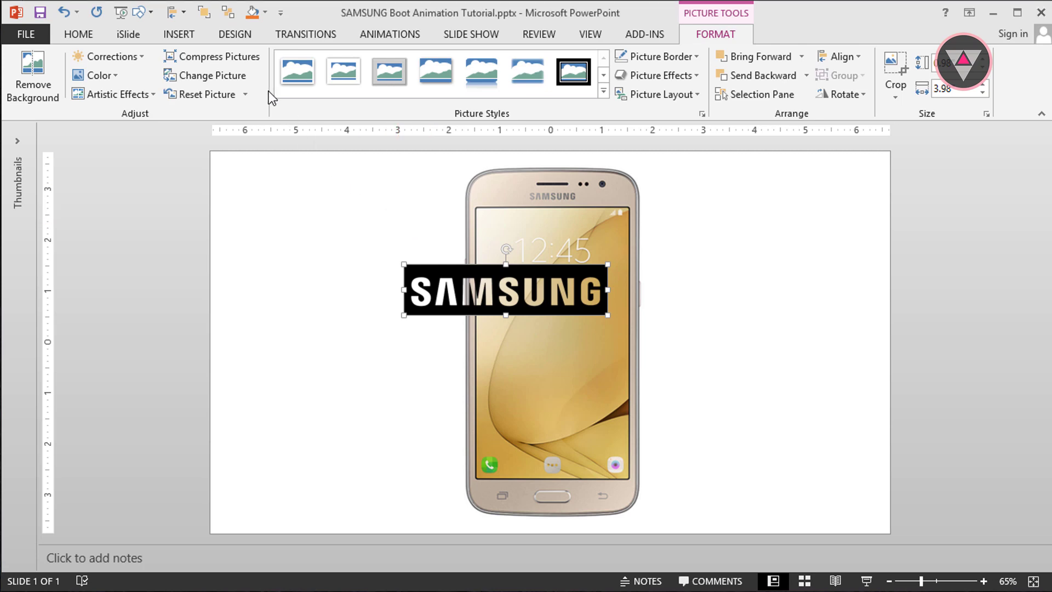
pyautogui.click(198, 38)
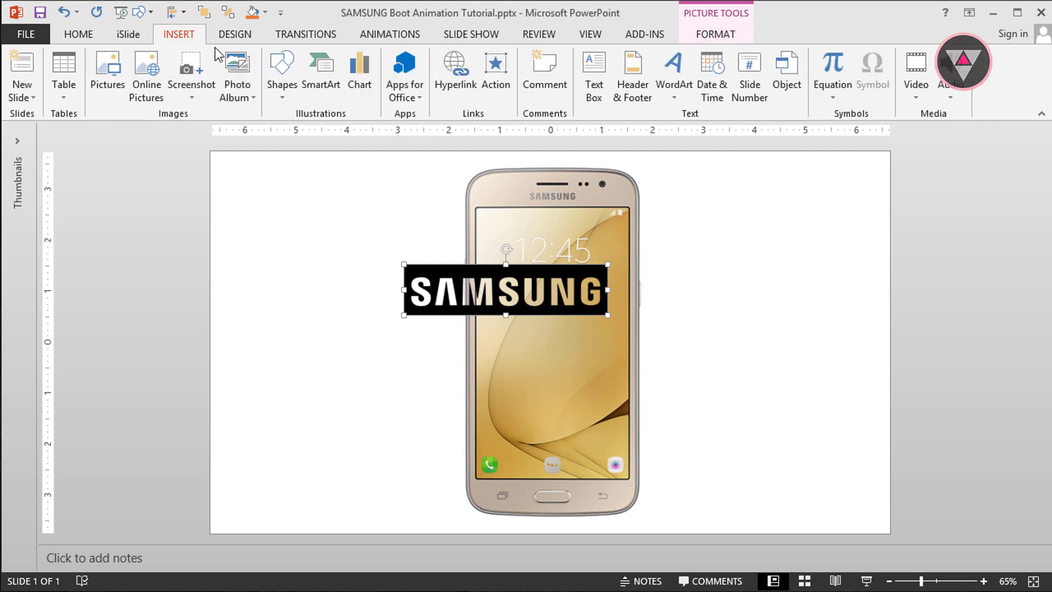
# Draw an outline-free, square-cornered blue rectangle over the phone screen, sized 5.33" by 3.01".
pyautogui.click(280, 77)
pyautogui.click(357, 132)
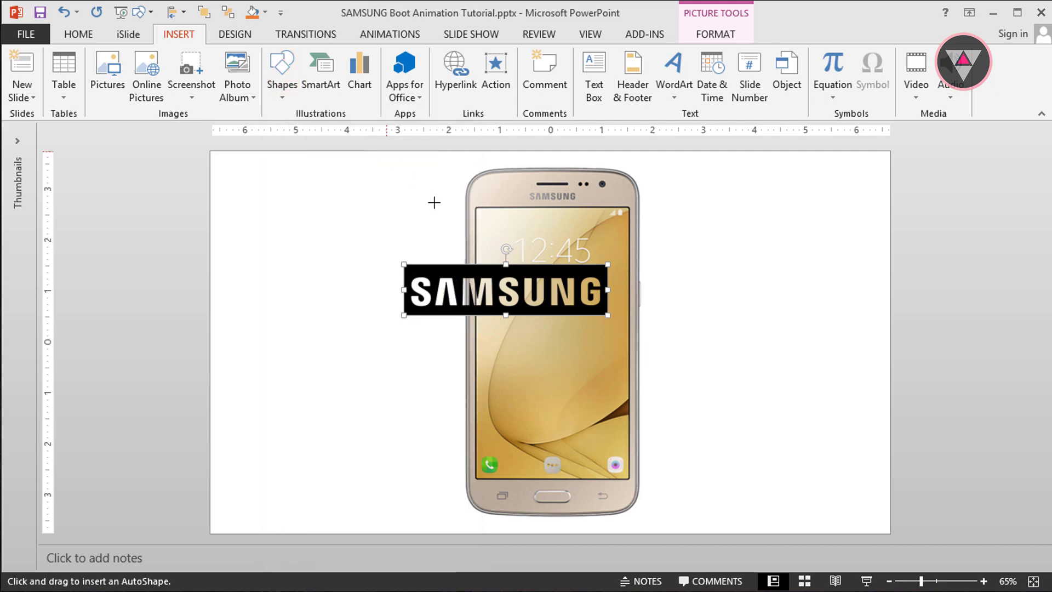
pyautogui.moveTo(477, 208)
pyautogui.mouseDown()
pyautogui.moveTo(617, 380)
pyautogui.moveTo(628, 478)
pyautogui.mouseUp()
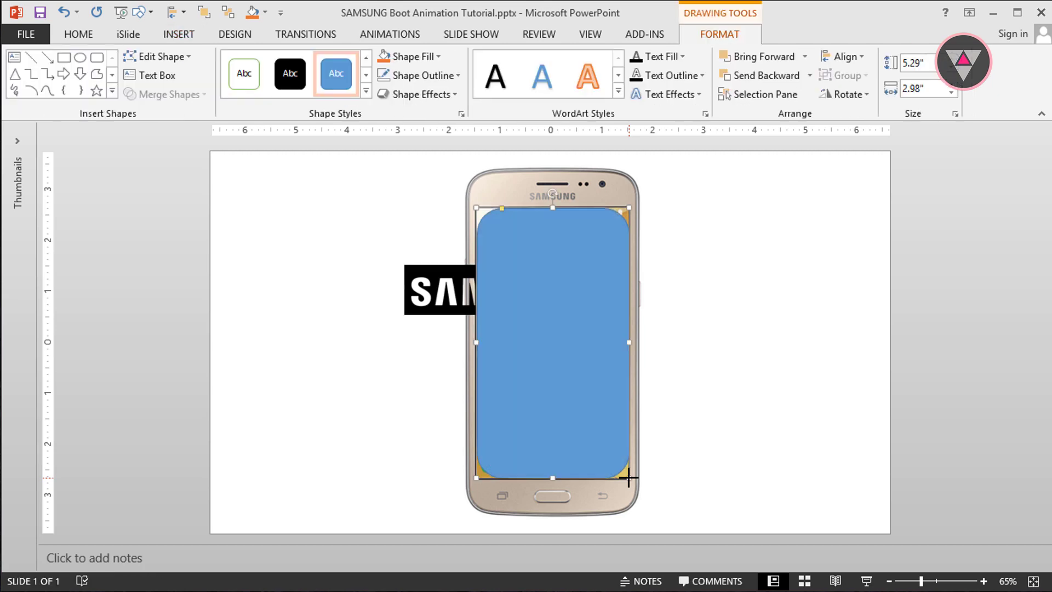
pyautogui.click(452, 77)
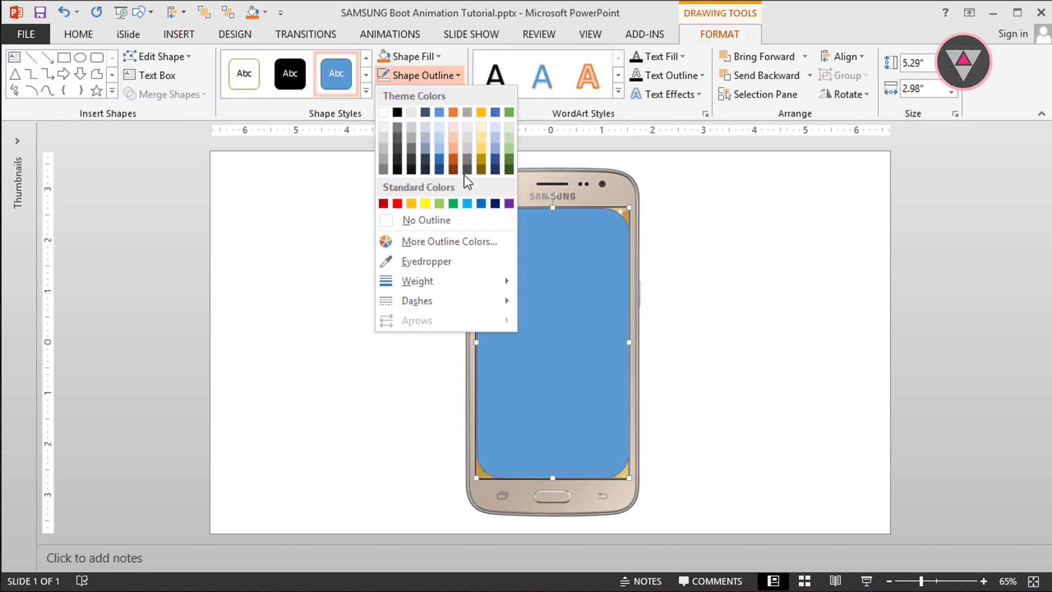
pyautogui.click(469, 225)
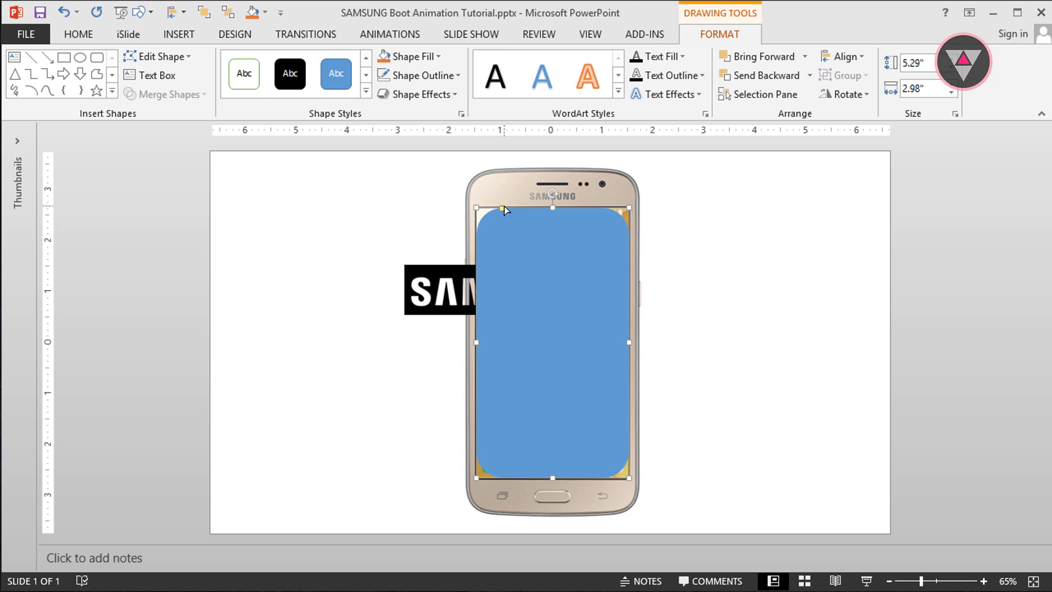
pyautogui.moveTo(504, 207); pyautogui.dragTo(481, 215)
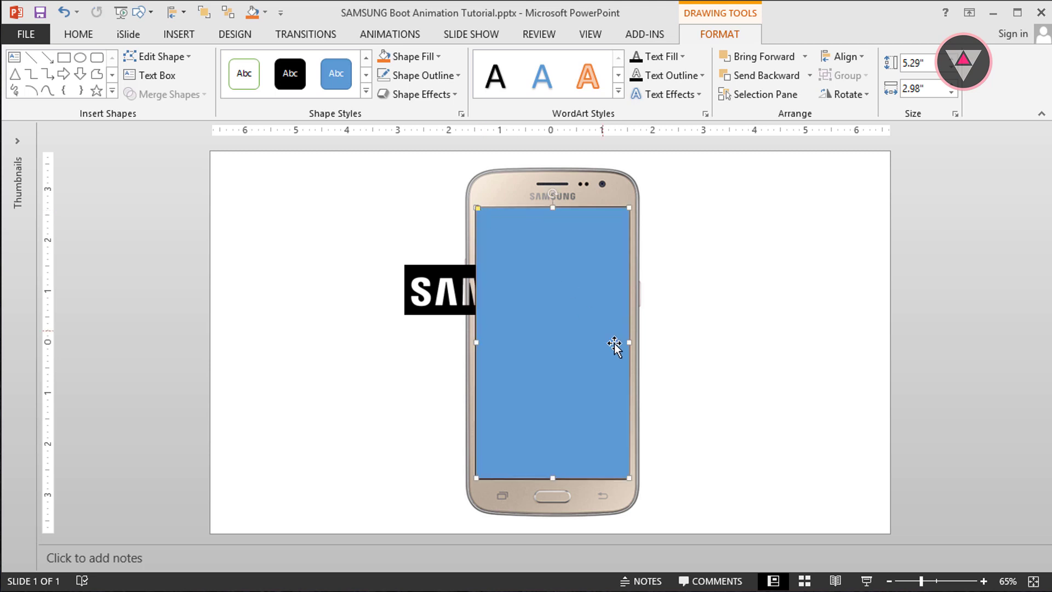
pyautogui.moveTo(629, 342)
pyautogui.mouseDown()
pyautogui.moveTo(629, 369)
pyautogui.moveTo(627, 346)
pyautogui.mouseUp()
pyautogui.moveTo(476, 478); pyautogui.dragTo(475, 478)
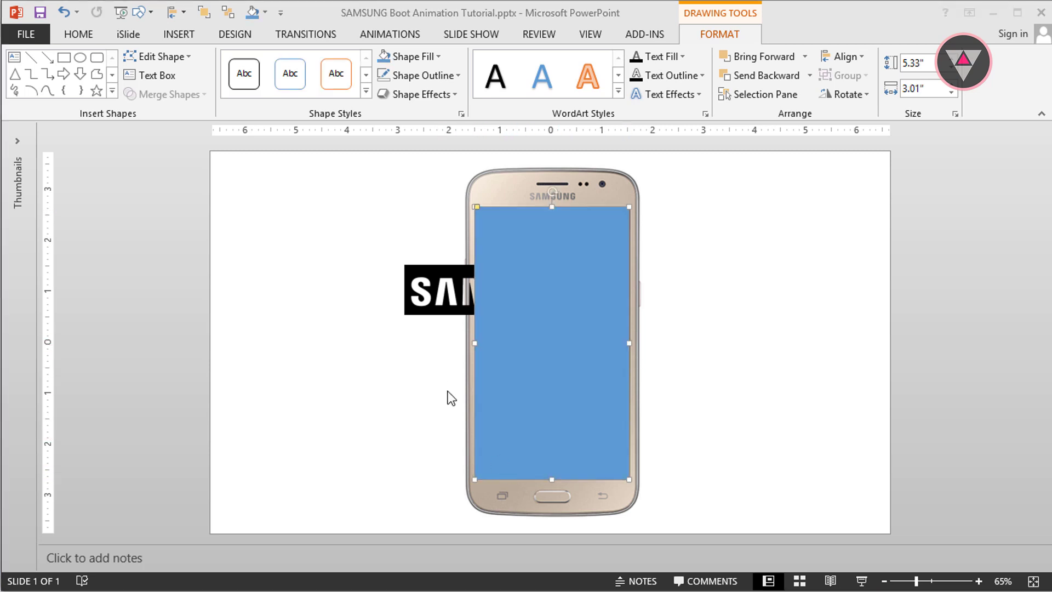
# Bring the SAMSUNG logo in front of the blue screen and centre it horizontally and vertically.
pyautogui.click(427, 296)
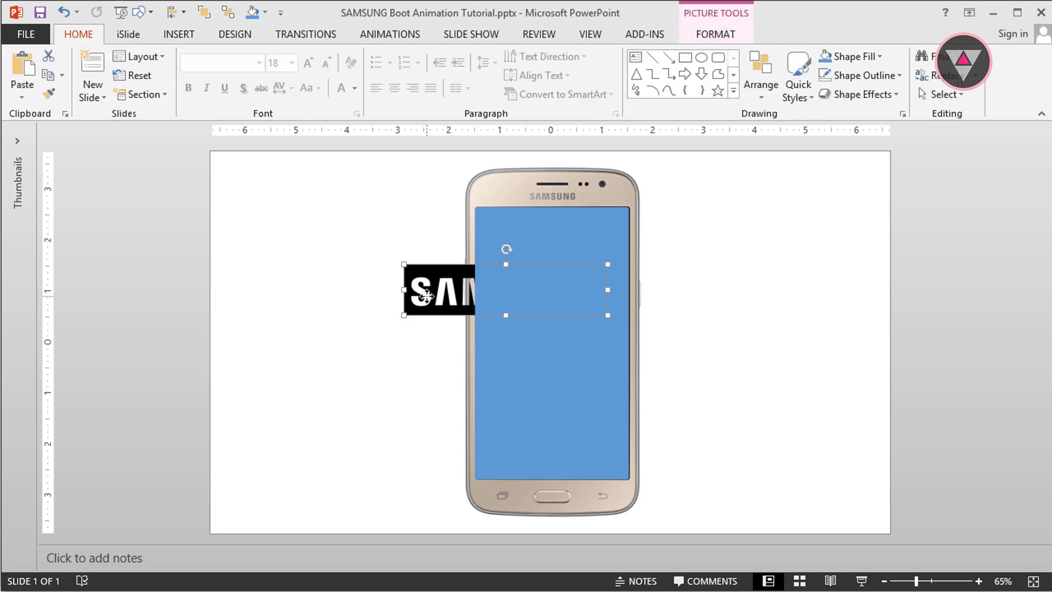
pyautogui.click(707, 34)
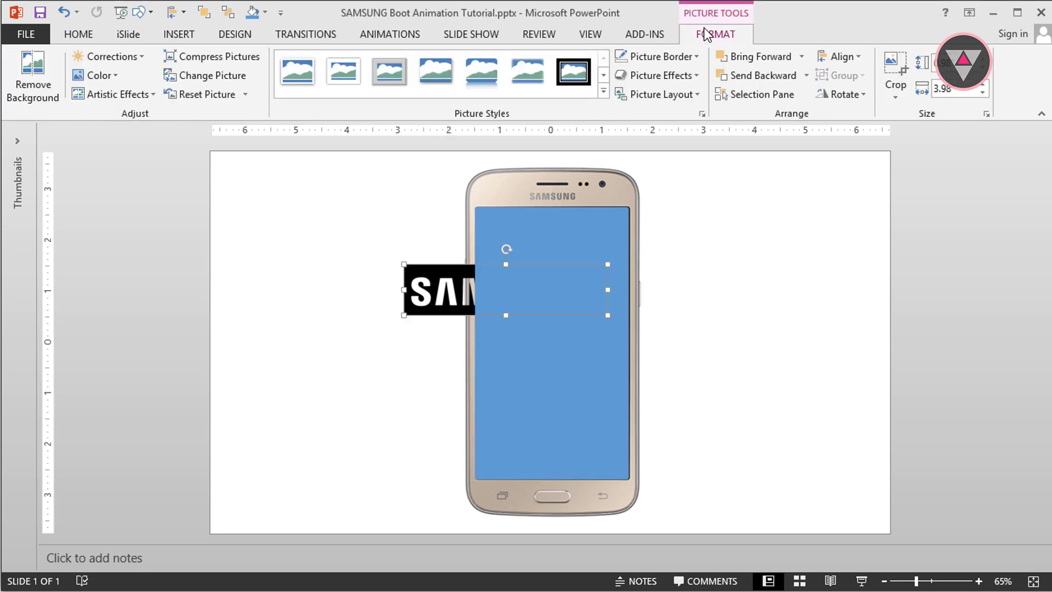
pyautogui.click(801, 57)
pyautogui.click(798, 97)
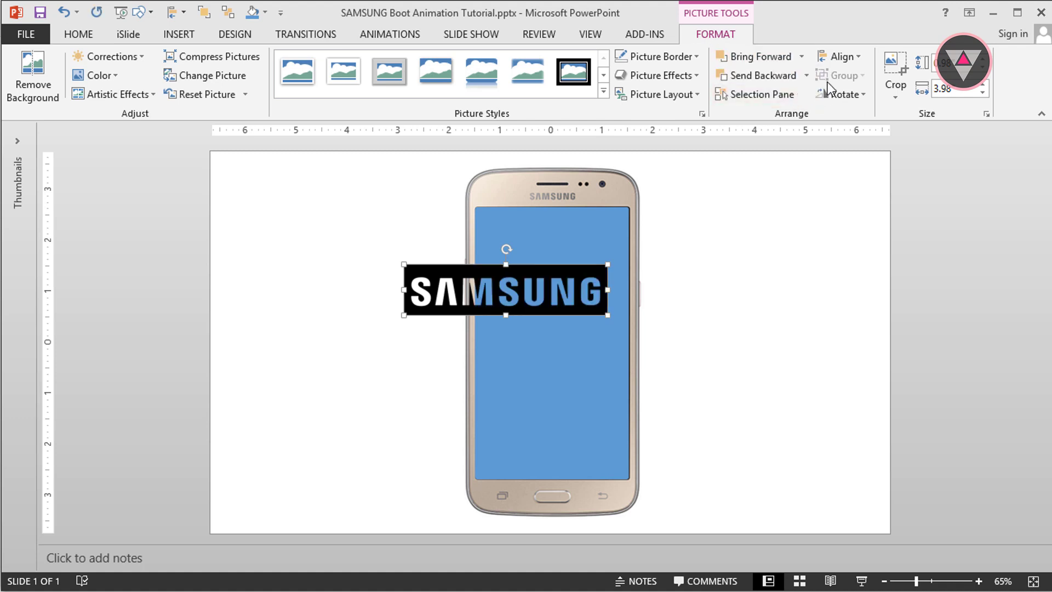
pyautogui.click(848, 56)
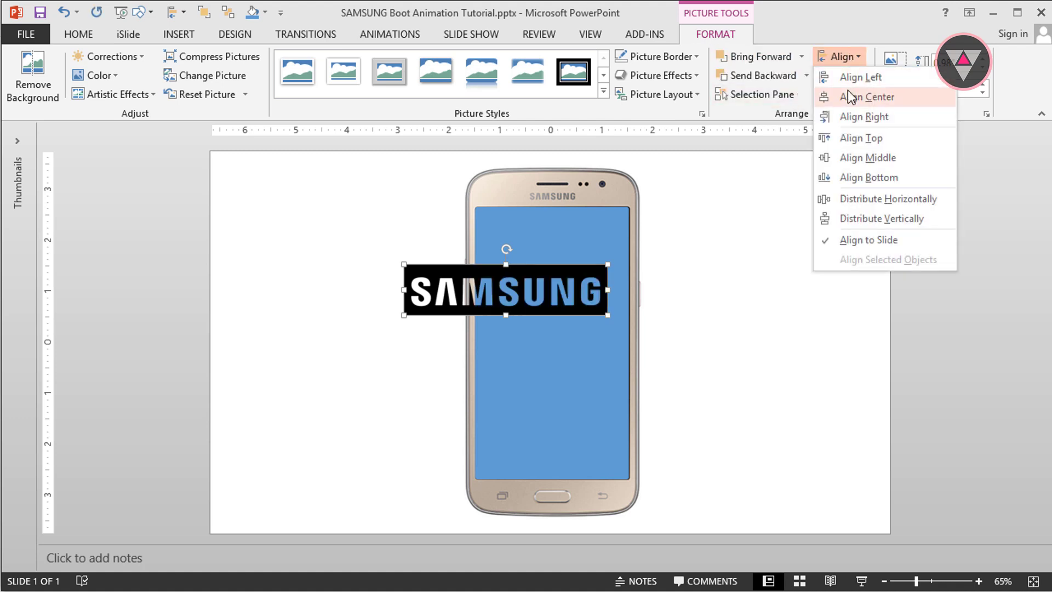
pyautogui.click(848, 95)
pyautogui.click(854, 57)
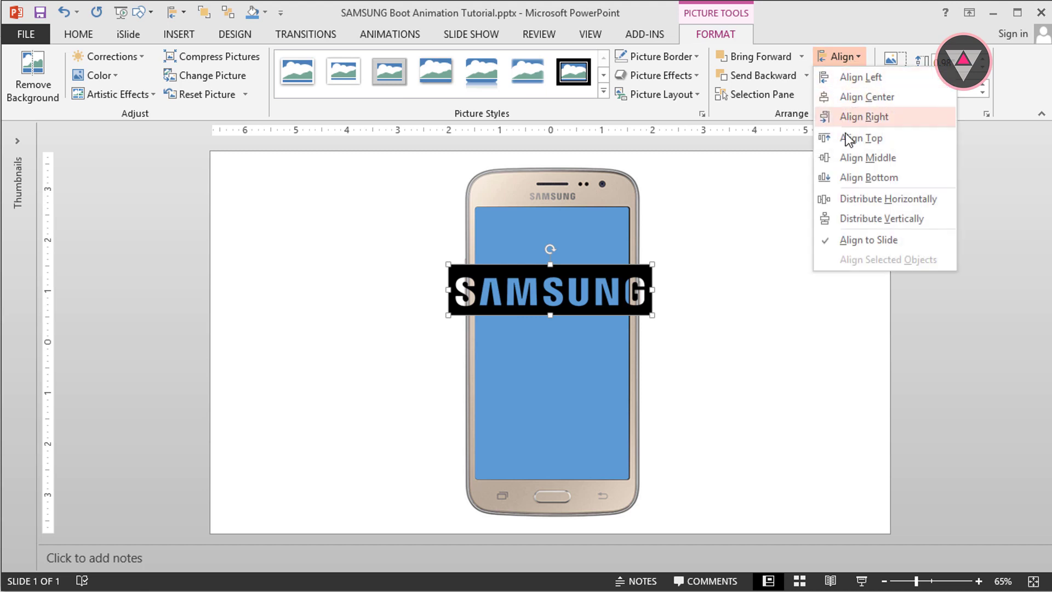
pyautogui.click(847, 164)
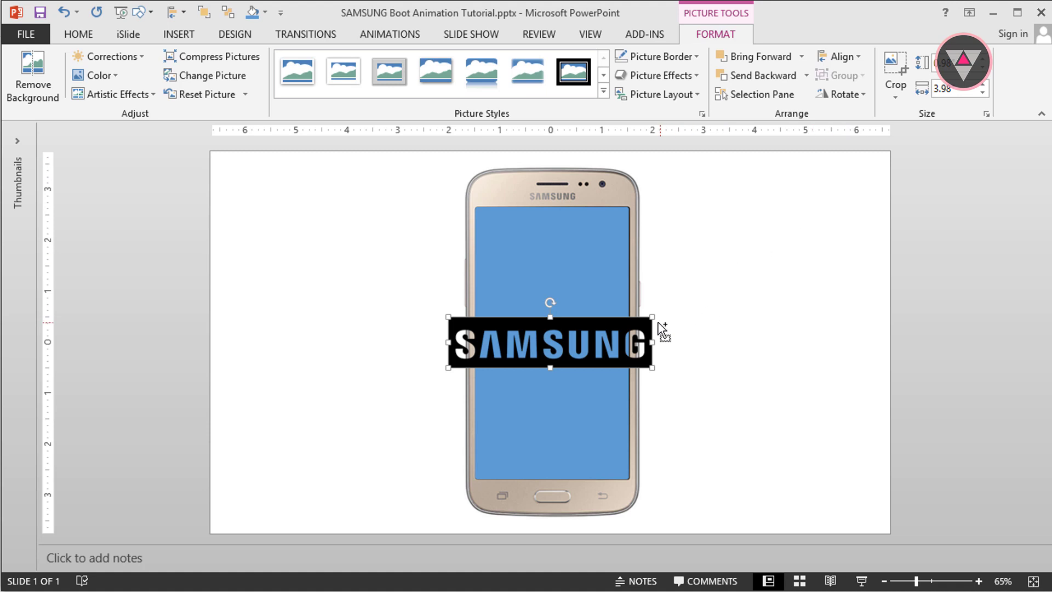
# Shrink the logo to 3.01" wide, re-centre it vertically, and zoom to about 268%.
pyautogui.moveTo(654, 314); pyautogui.dragTo(630, 329)
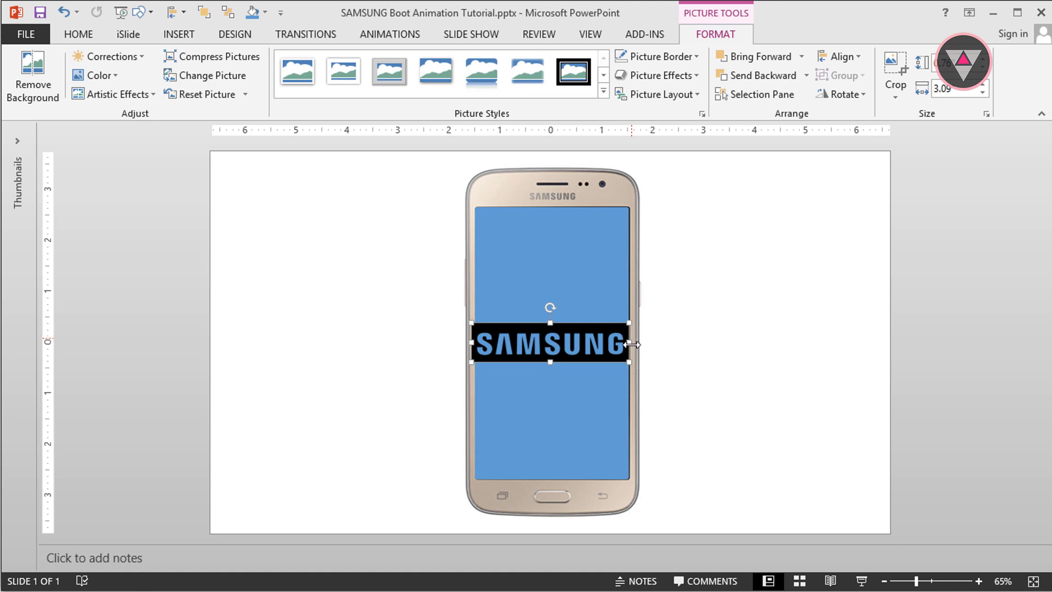
pyautogui.moveTo(468, 320); pyautogui.dragTo(475, 323)
pyautogui.click(838, 56)
pyautogui.click(849, 158)
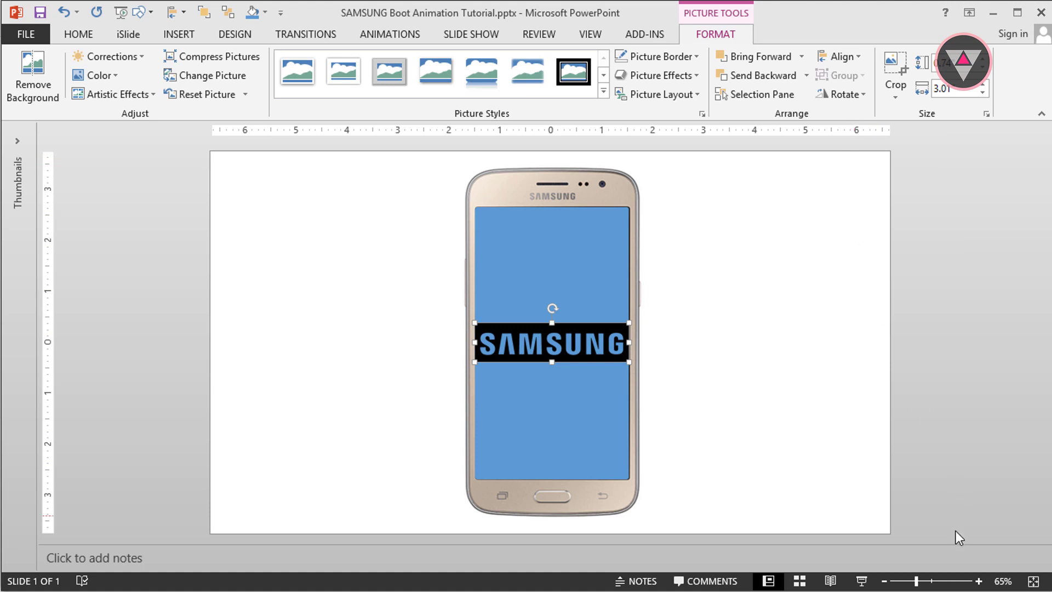
pyautogui.click(955, 580)
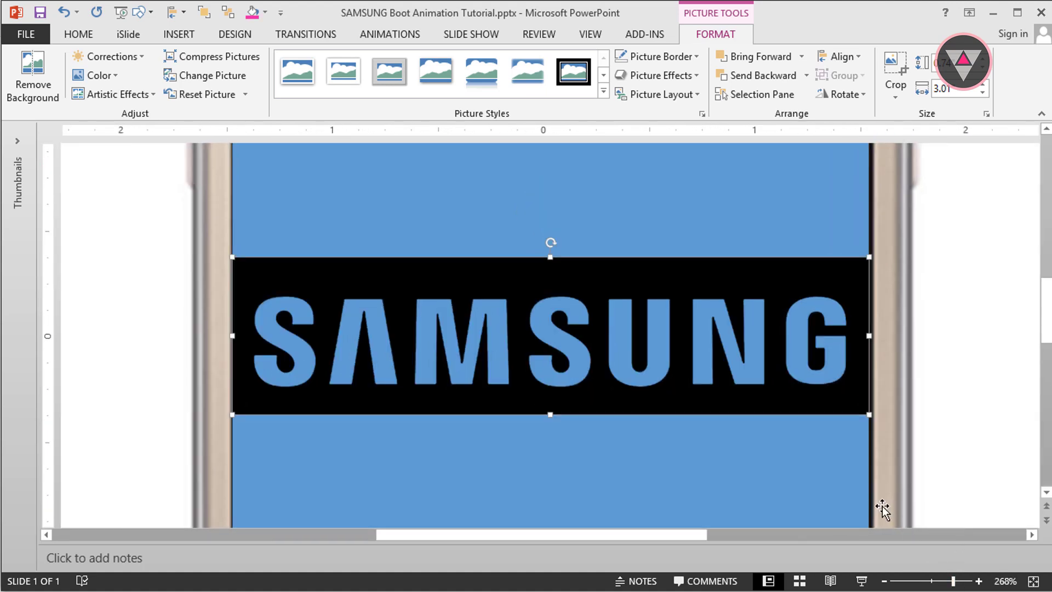
# Draw a small oval over the S of the logo with no outline.
pyautogui.click(186, 38)
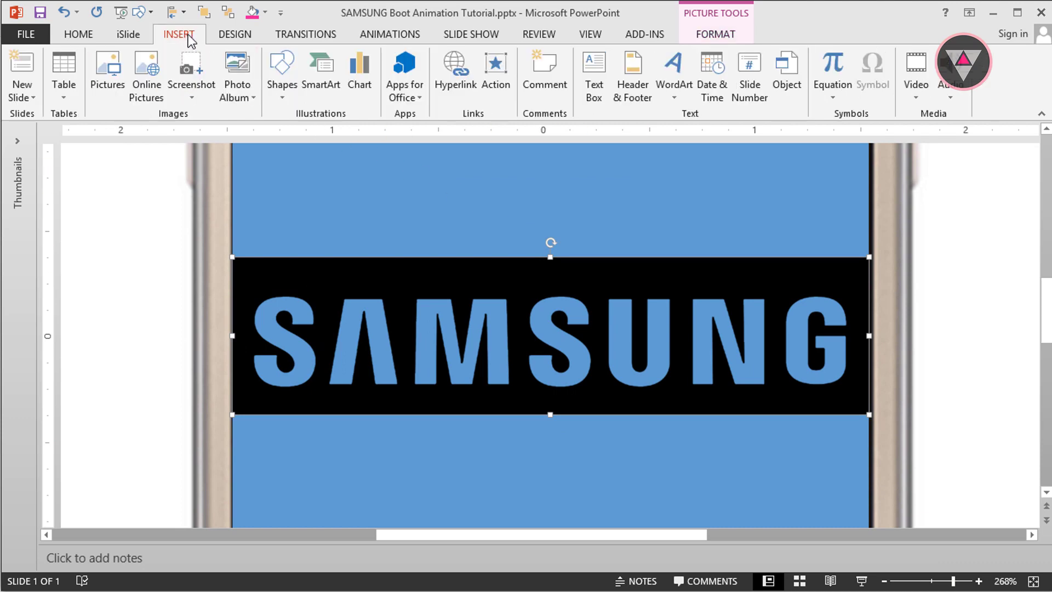
pyautogui.click(287, 99)
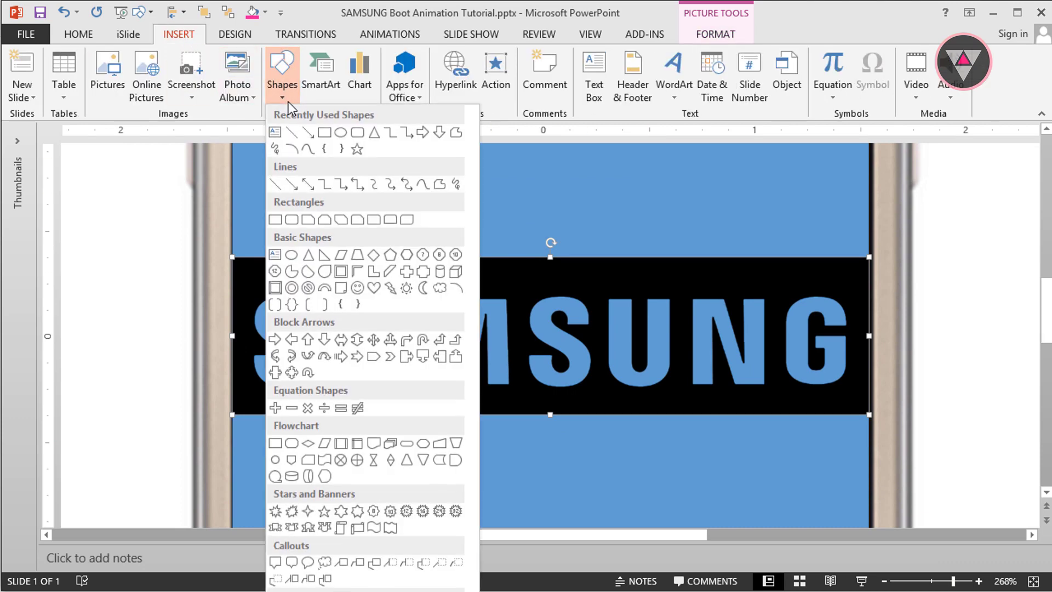
pyautogui.click(340, 132)
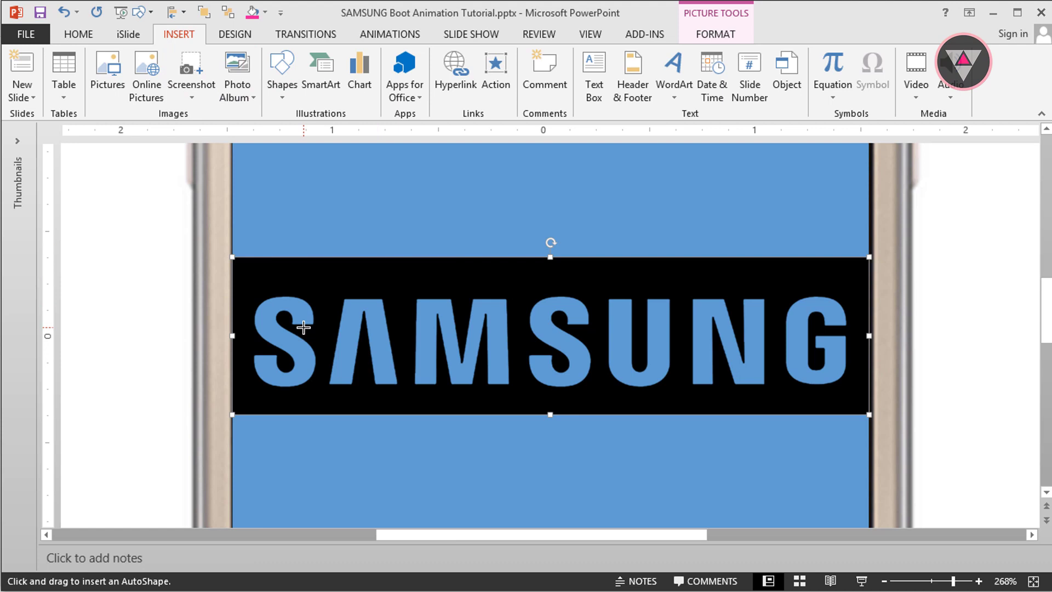
pyautogui.moveTo(303, 326); pyautogui.dragTo(333, 357)
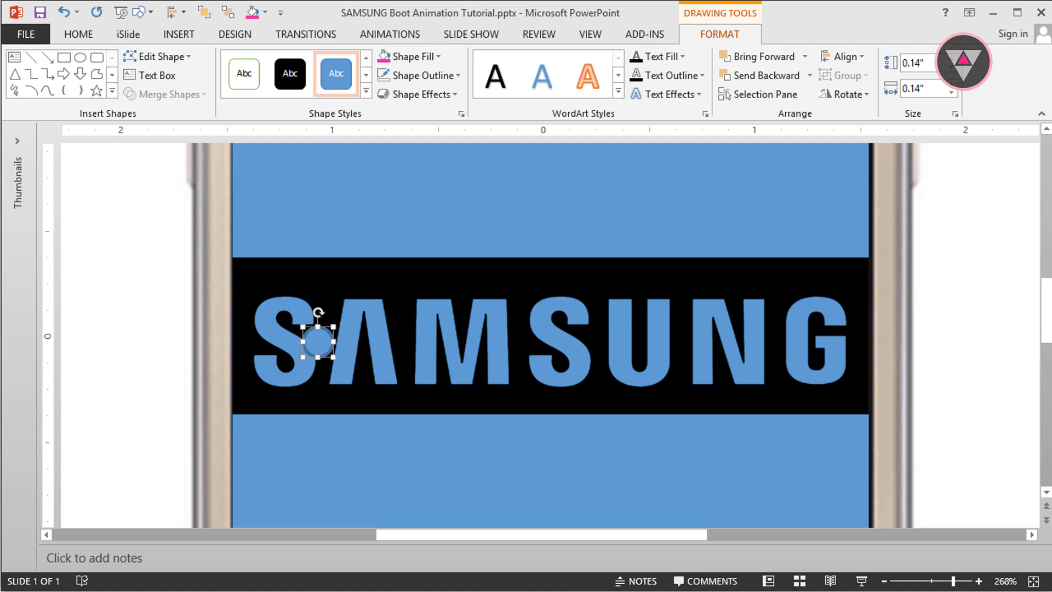
pyautogui.click(444, 76)
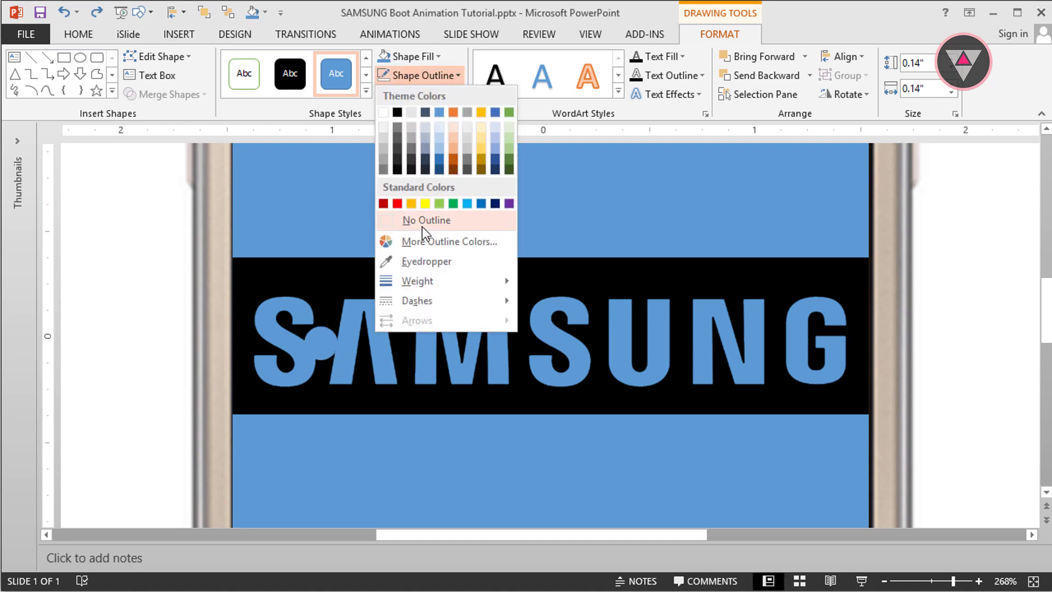
pyautogui.click(422, 221)
# Fill the 0.14" circle pink and nudge it between the S and A.
pyautogui.click(416, 57)
pyautogui.click(419, 196)
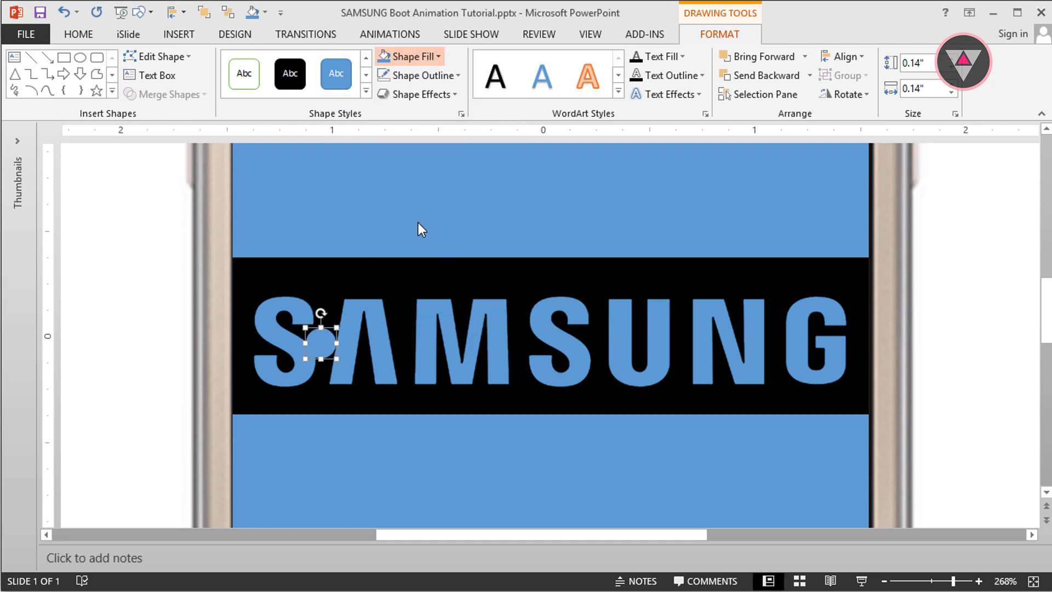
pyautogui.click(439, 160)
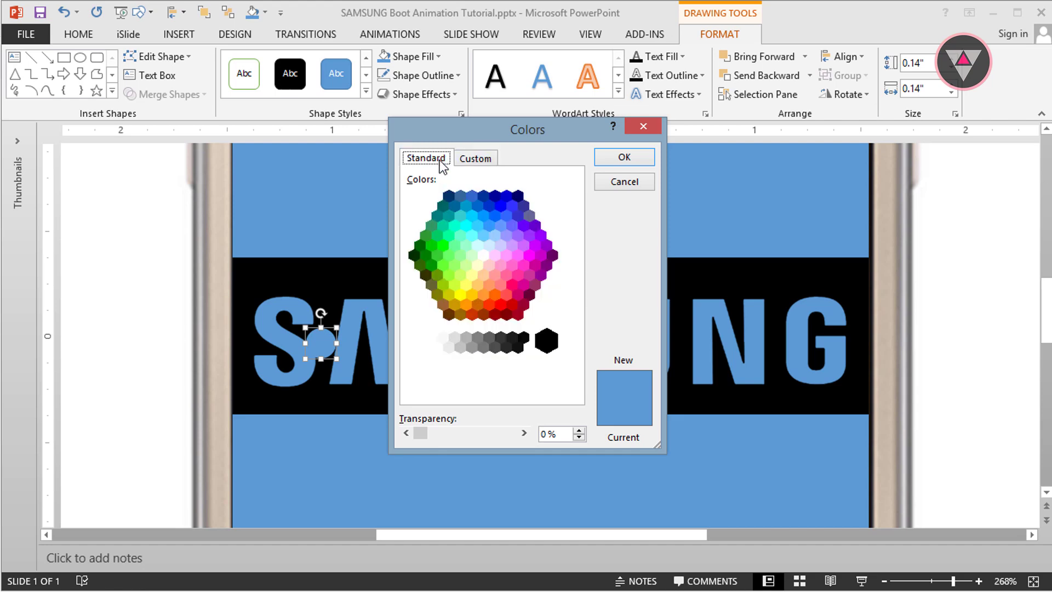
pyautogui.click(517, 276)
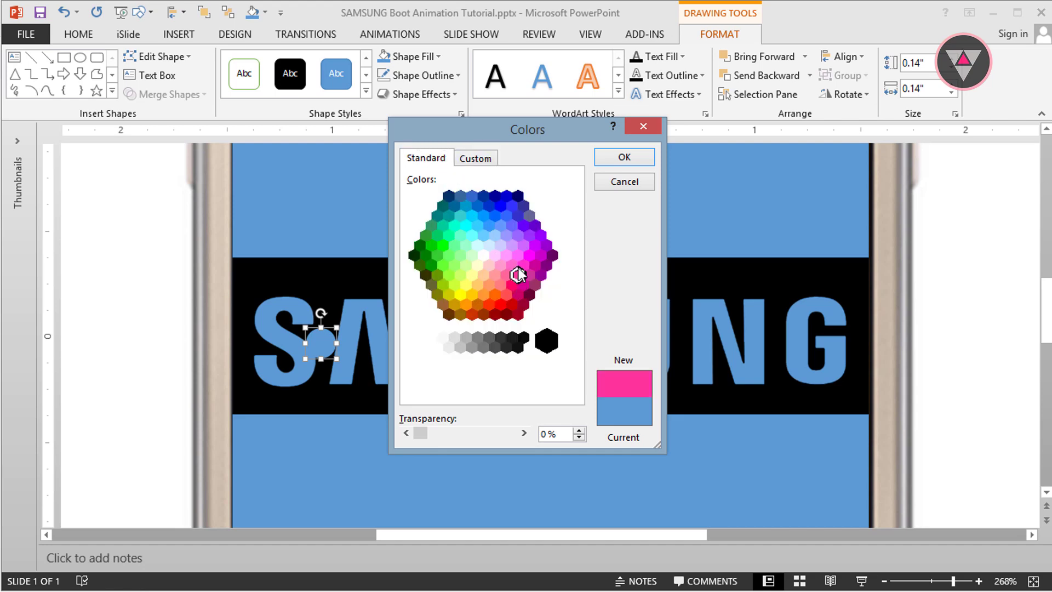
pyautogui.click(618, 159)
pyautogui.moveTo(308, 345); pyautogui.dragTo(309, 343)
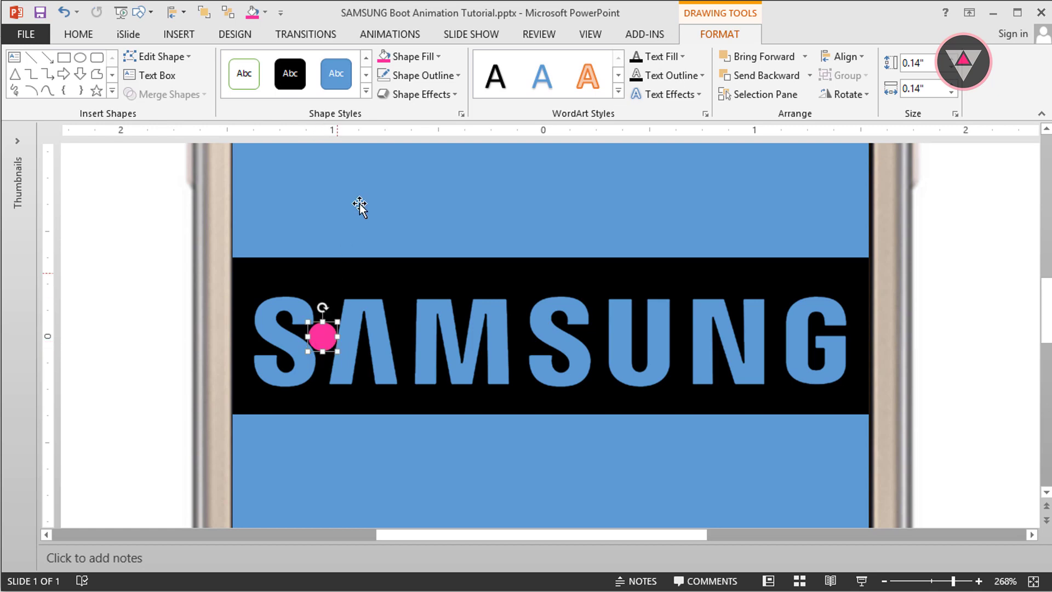
pyautogui.click(386, 35)
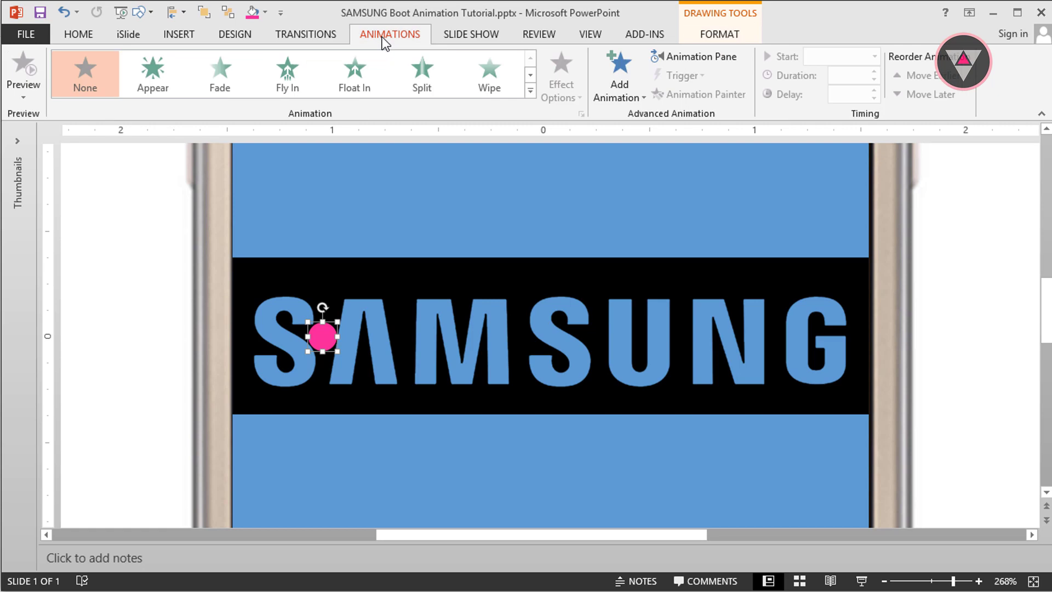
# Apply an Arcs motion path to the pink dot and edit its points into the S curve.
pyautogui.click(529, 91)
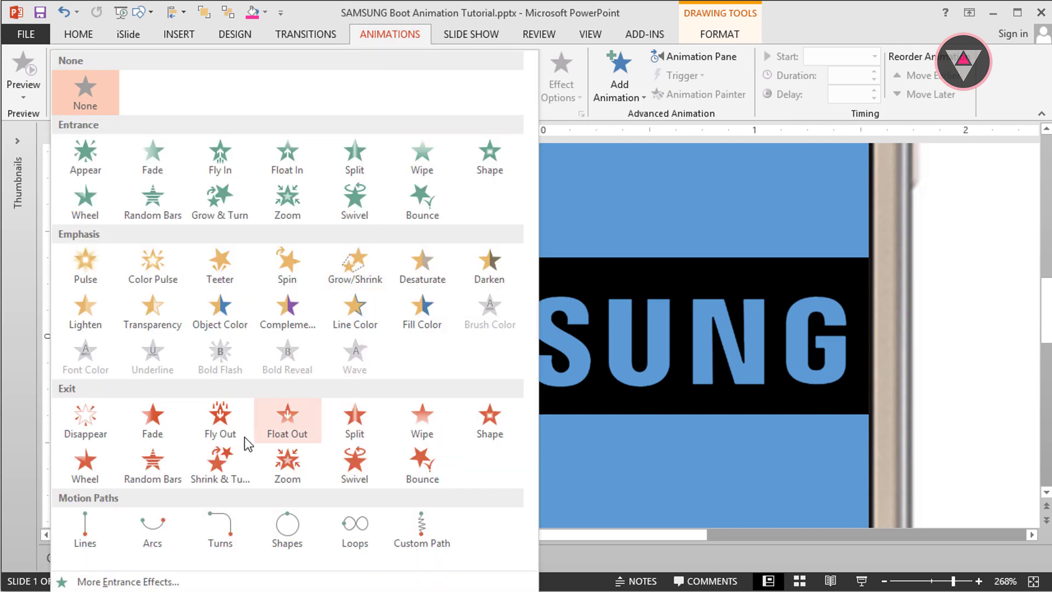
pyautogui.click(132, 527)
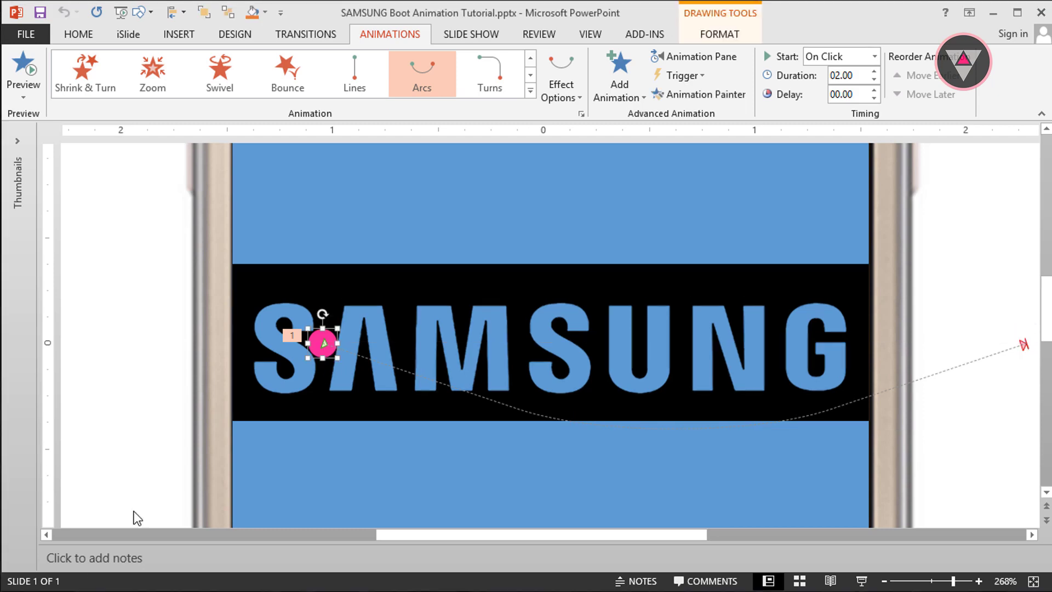
pyautogui.click(555, 98)
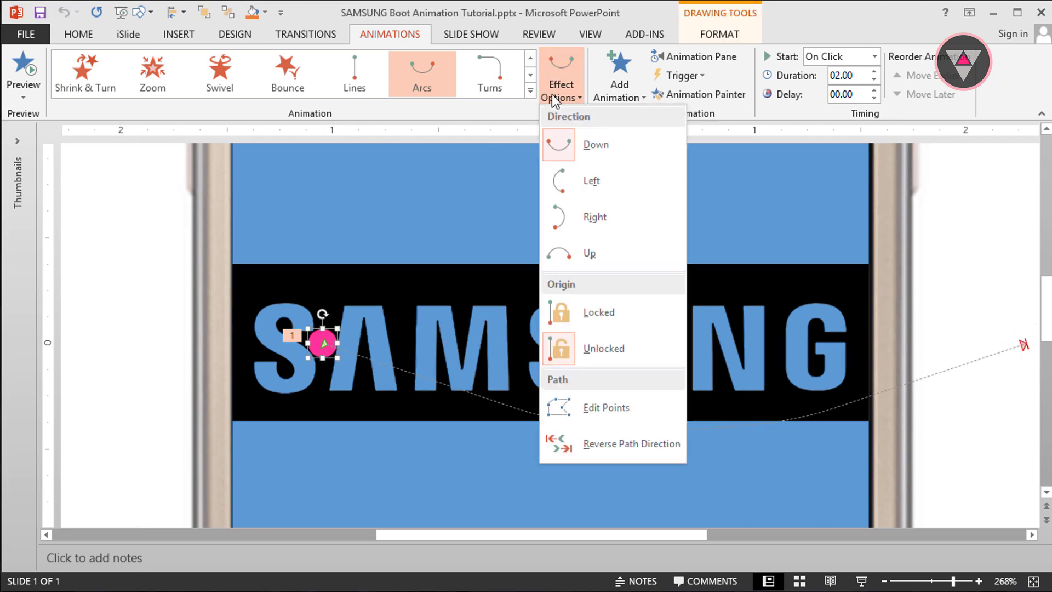
pyautogui.click(568, 408)
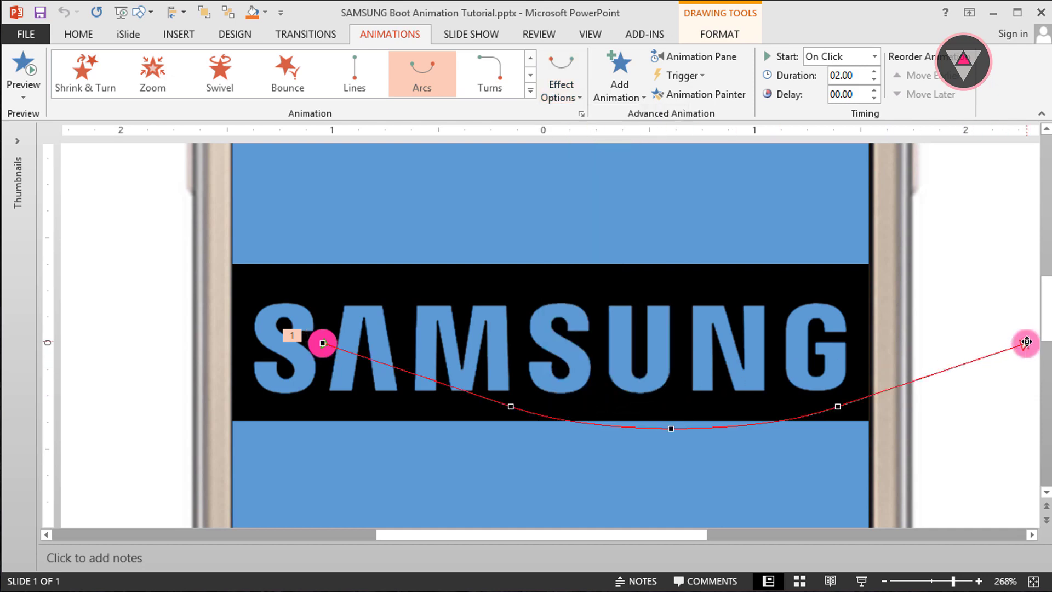
pyautogui.moveTo(1026, 342); pyautogui.dragTo(241, 349)
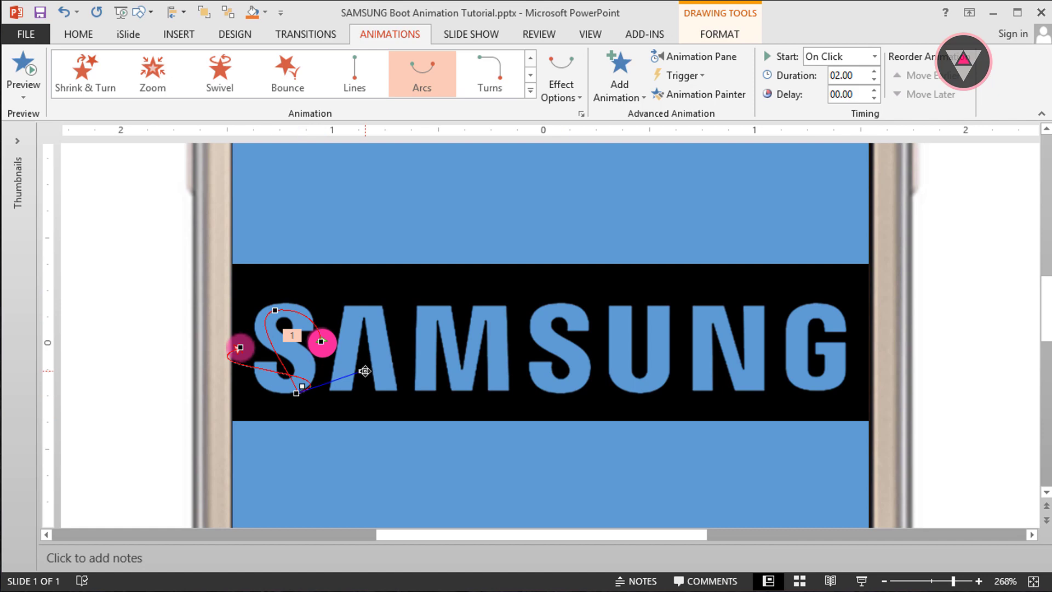
pyautogui.moveTo(365, 371); pyautogui.dragTo(306, 378)
pyautogui.click(292, 310)
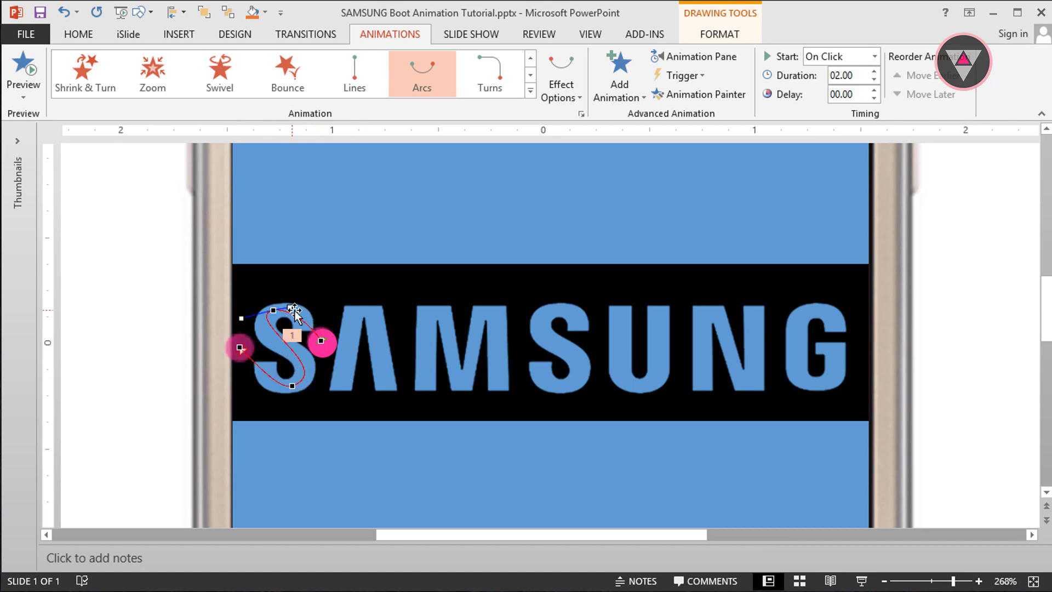
pyautogui.click(297, 384)
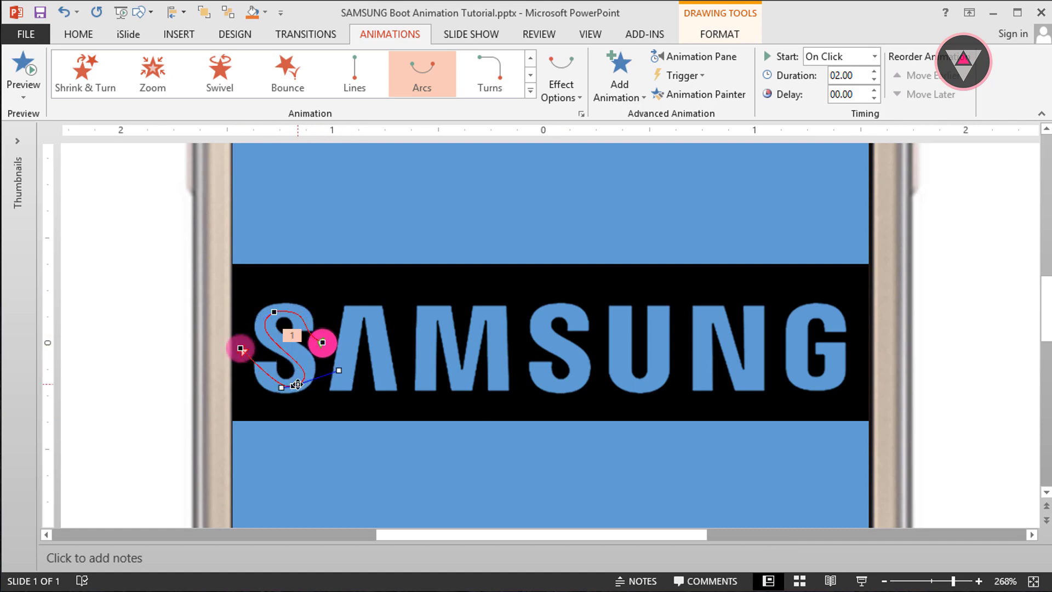
pyautogui.moveTo(339, 370)
pyautogui.mouseDown()
pyautogui.moveTo(273, 375)
pyautogui.moveTo(280, 357)
pyautogui.mouseUp()
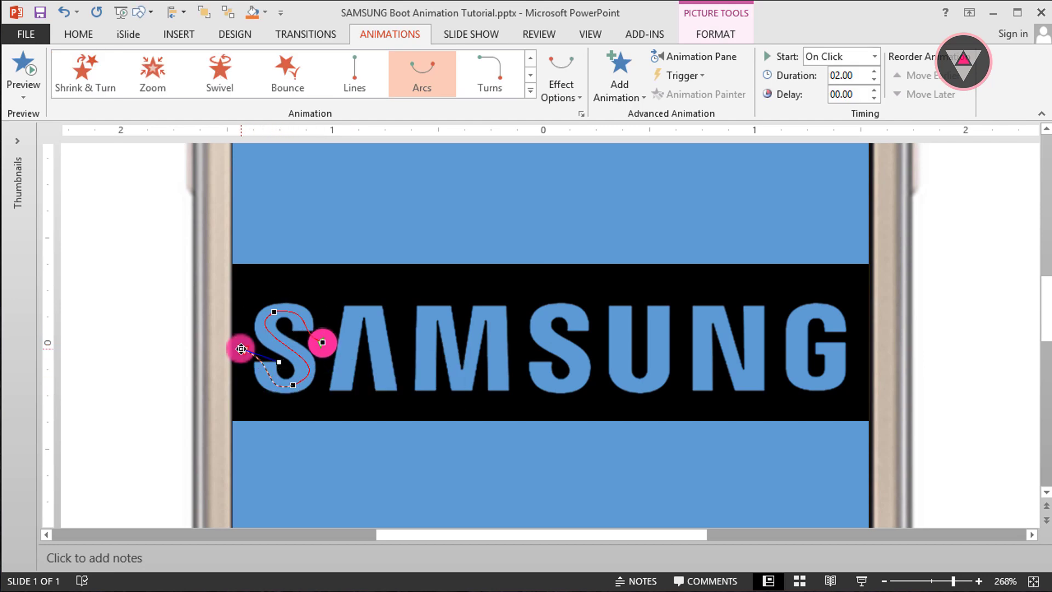
pyautogui.moveTo(268, 359); pyautogui.dragTo(247, 350)
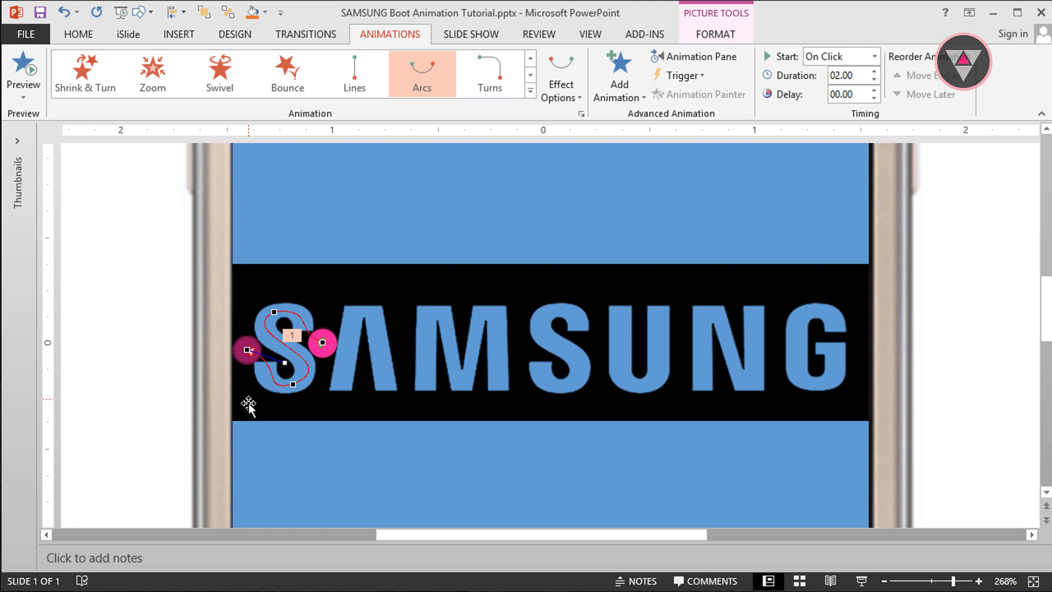
pyautogui.press('Escape')
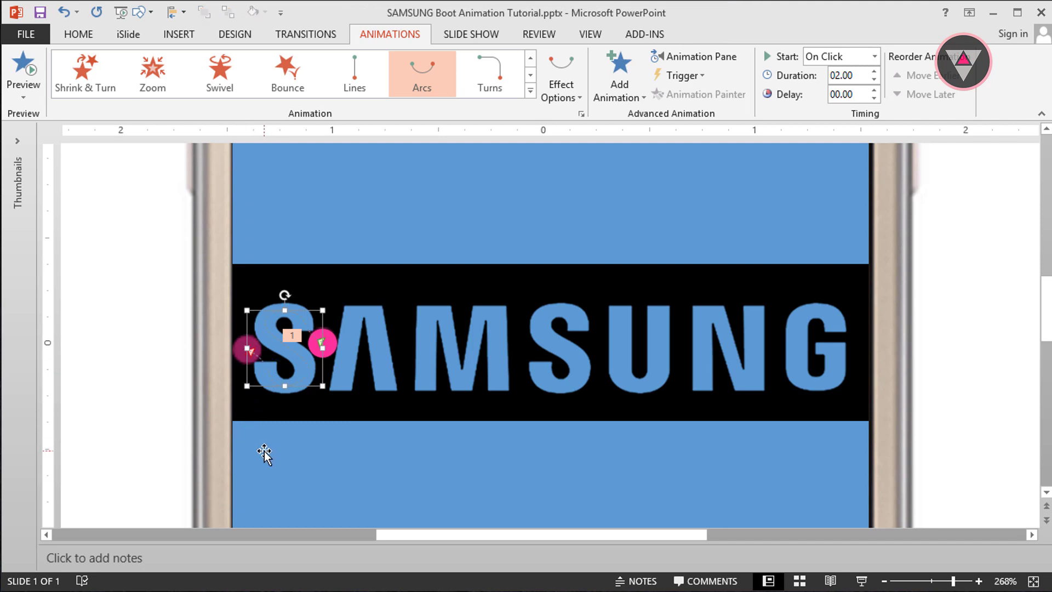
# Set the Arc Down effect's smooth start and end to 0 sec and start it With Previous.
pyautogui.click(580, 114)
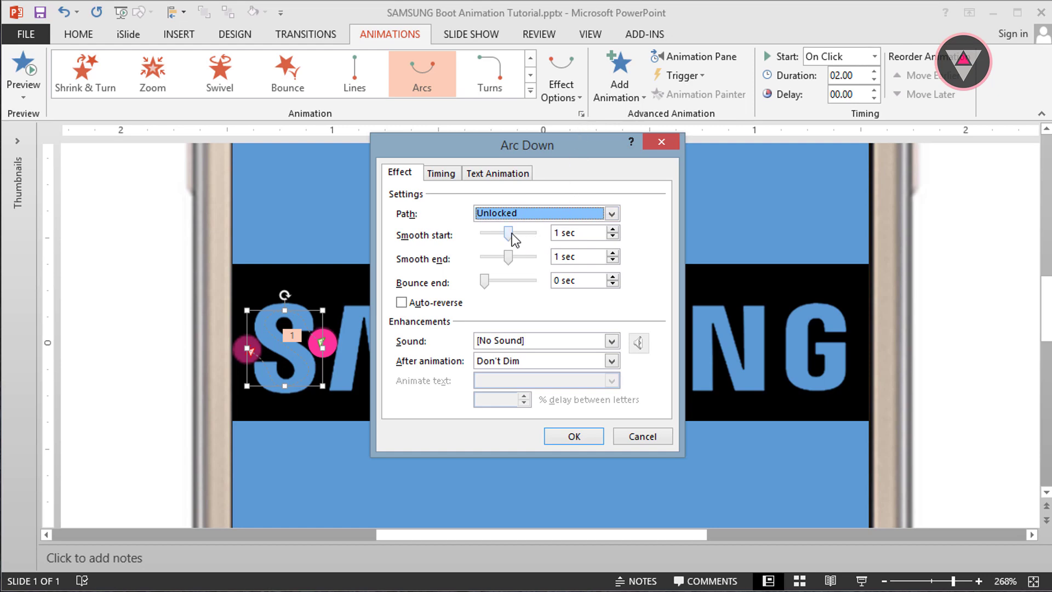
pyautogui.moveTo(511, 235); pyautogui.dragTo(482, 282)
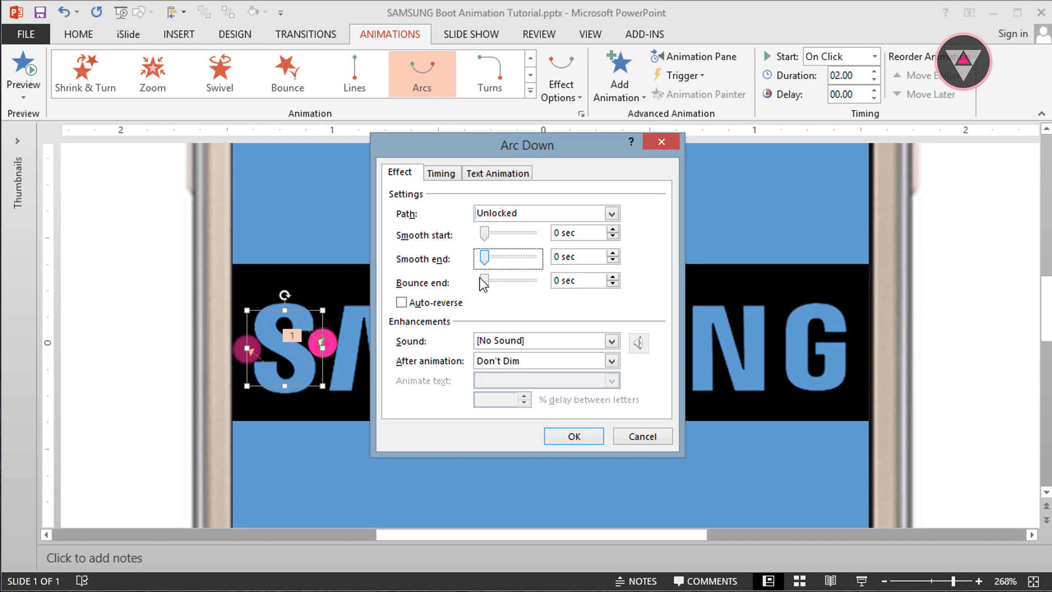
pyautogui.click(450, 177)
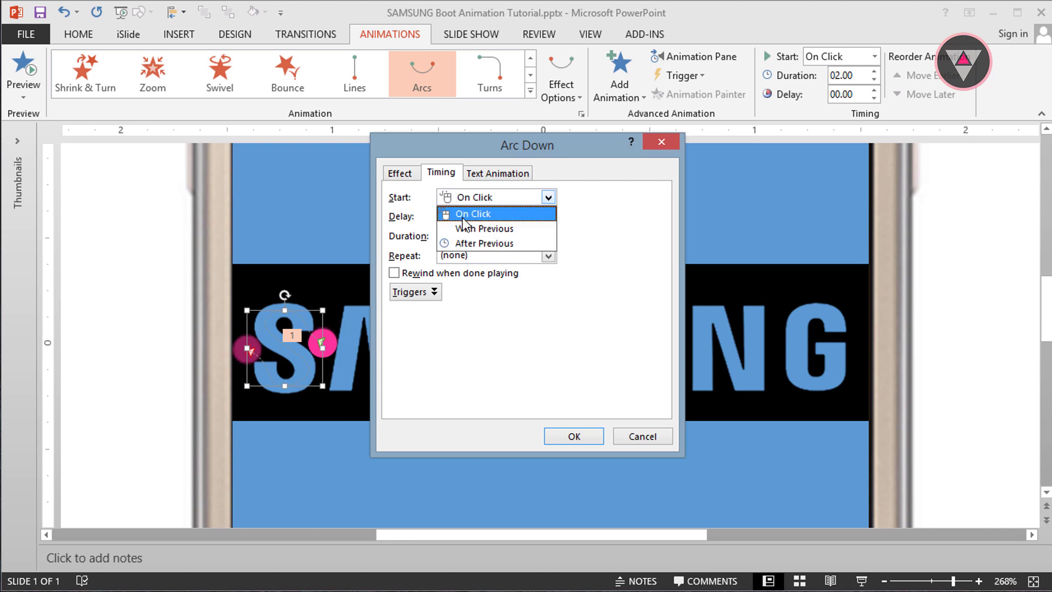
pyautogui.click(464, 229)
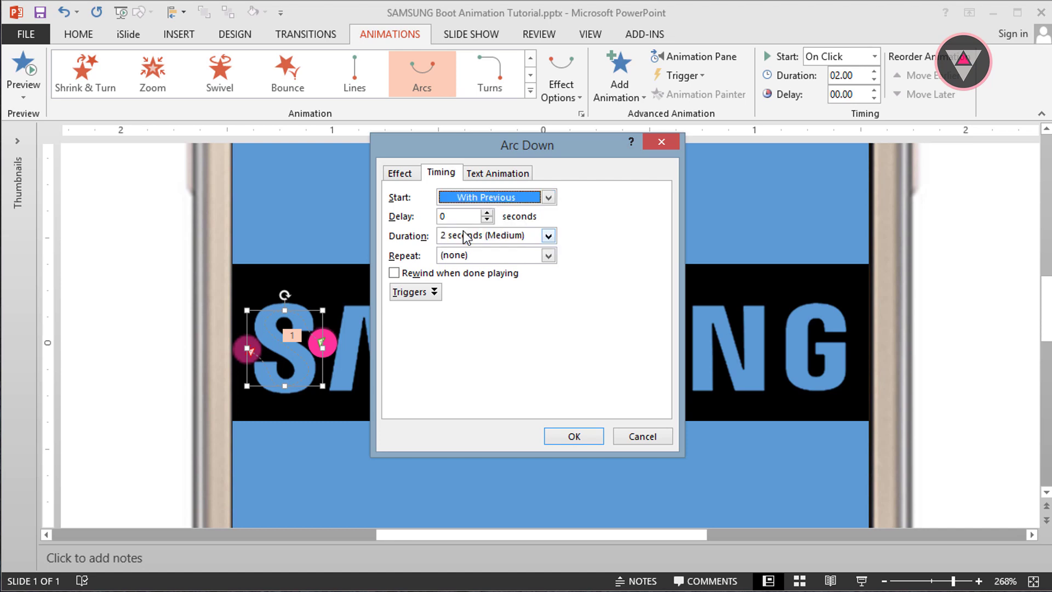
pyautogui.click(560, 436)
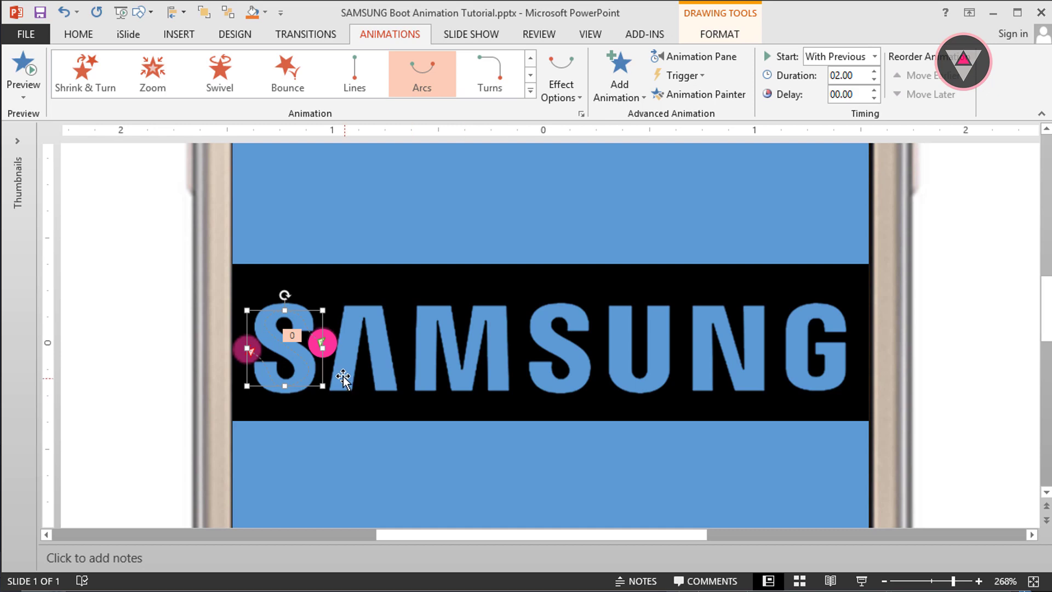
# Duplicate the animated pink dot into five copies stepping diagonally down-right.
pyautogui.click(329, 346)
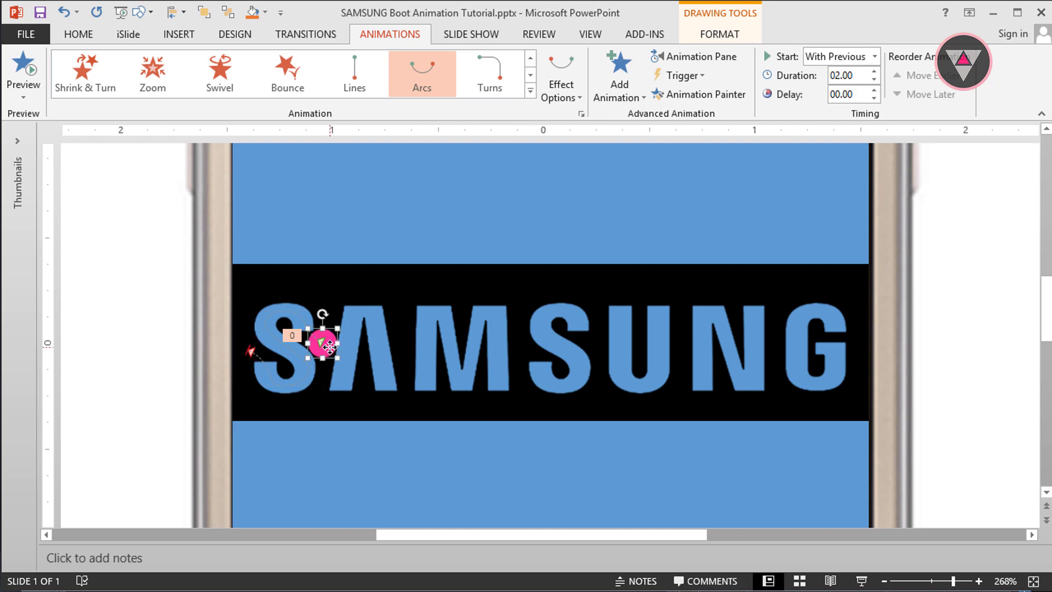
pyautogui.hotkey('ctrl', 'd')
pyautogui.hotkey('ctrl', 'd')
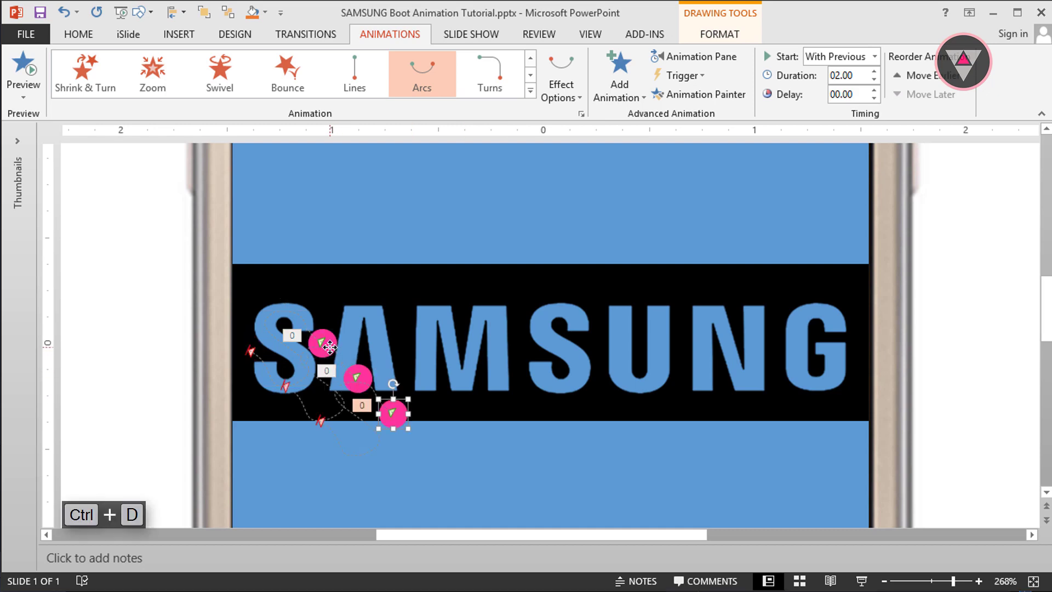
pyautogui.hotkey('ctrl', 'd')
pyautogui.hotkey('ctrl', 'd')
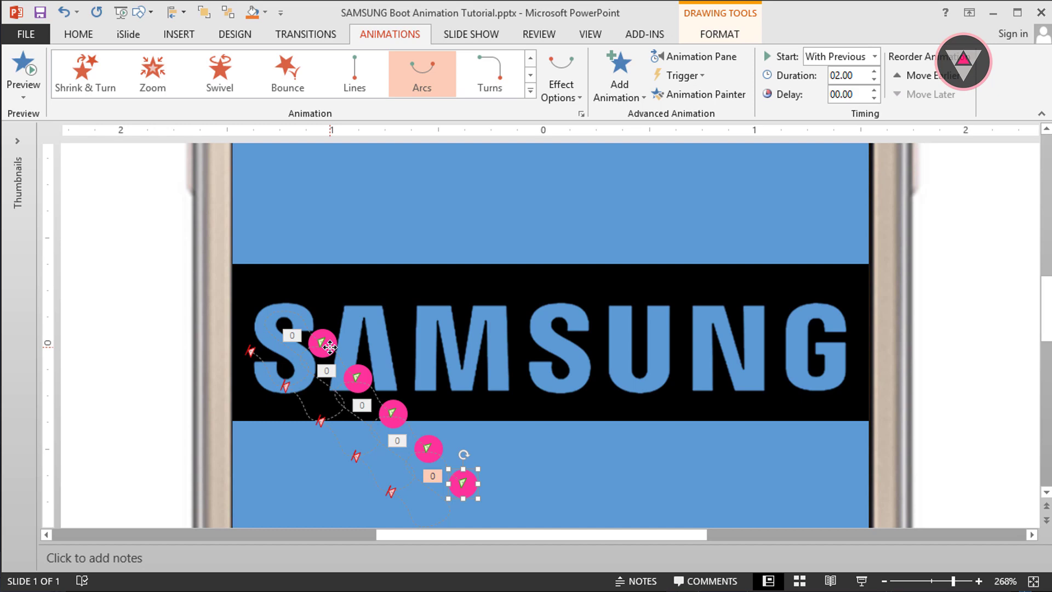
# Shift-select all five pink dots together.
pyautogui.keyDown('shift'); pyautogui.click(434, 451); pyautogui.keyUp('shift')
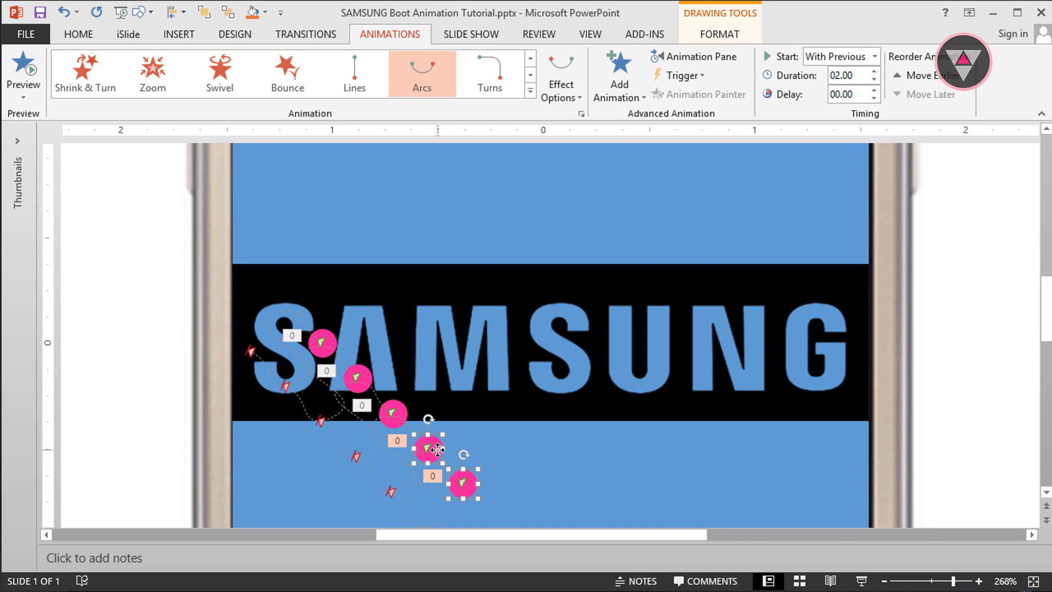
pyautogui.keyDown('shift'); pyautogui.click(398, 415); pyautogui.keyUp('shift')
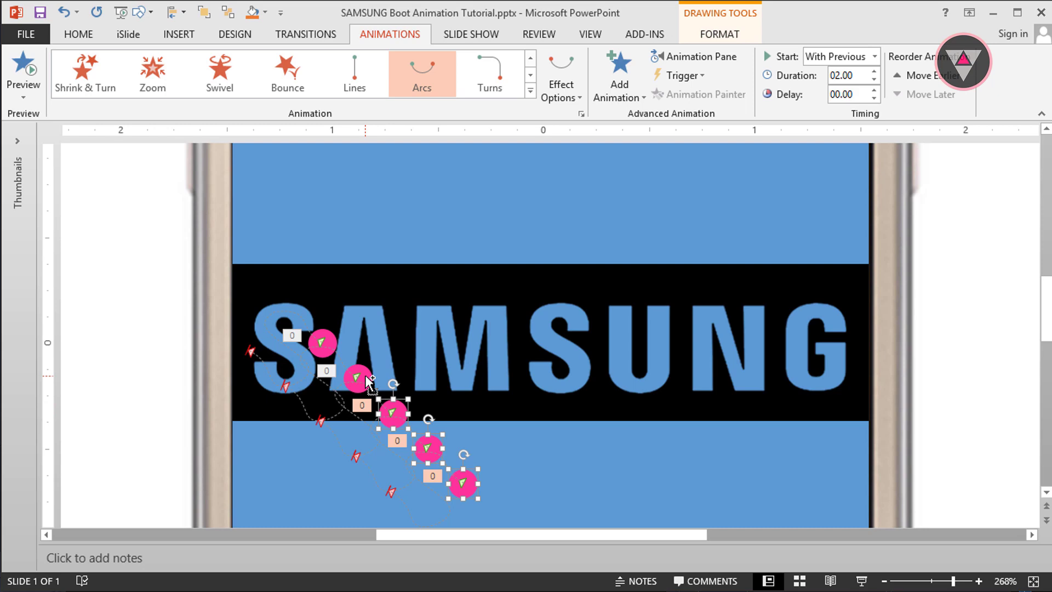
pyautogui.keyDown('shift'); pyautogui.click(366, 375); pyautogui.keyUp('shift')
pyautogui.keyDown('shift'); pyautogui.click(332, 341); pyautogui.keyUp('shift')
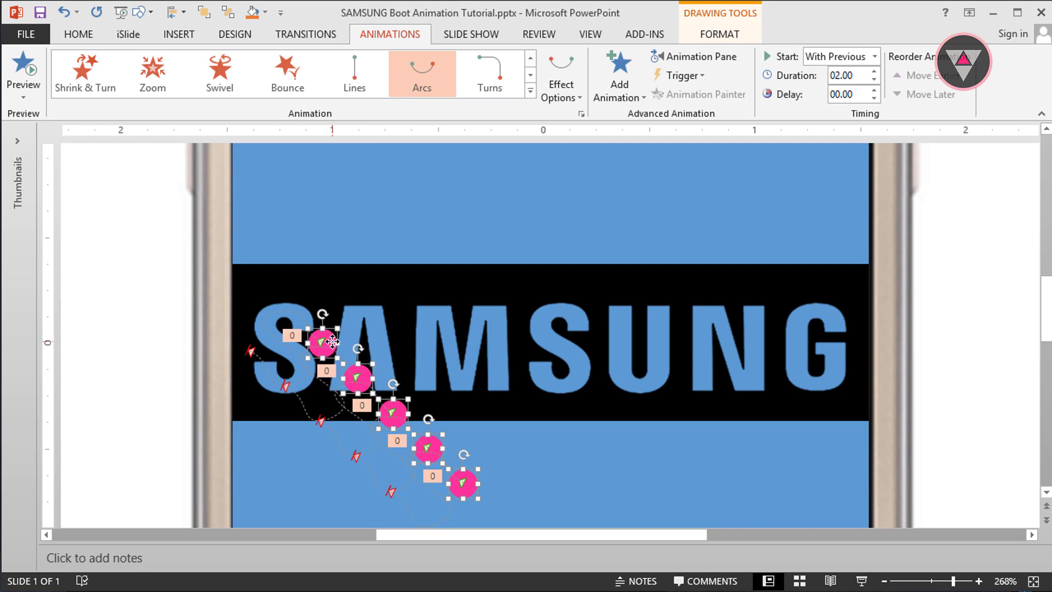
# Stack the five pink dots on one spot by aligning their left edges and tops.
pyautogui.click(699, 40)
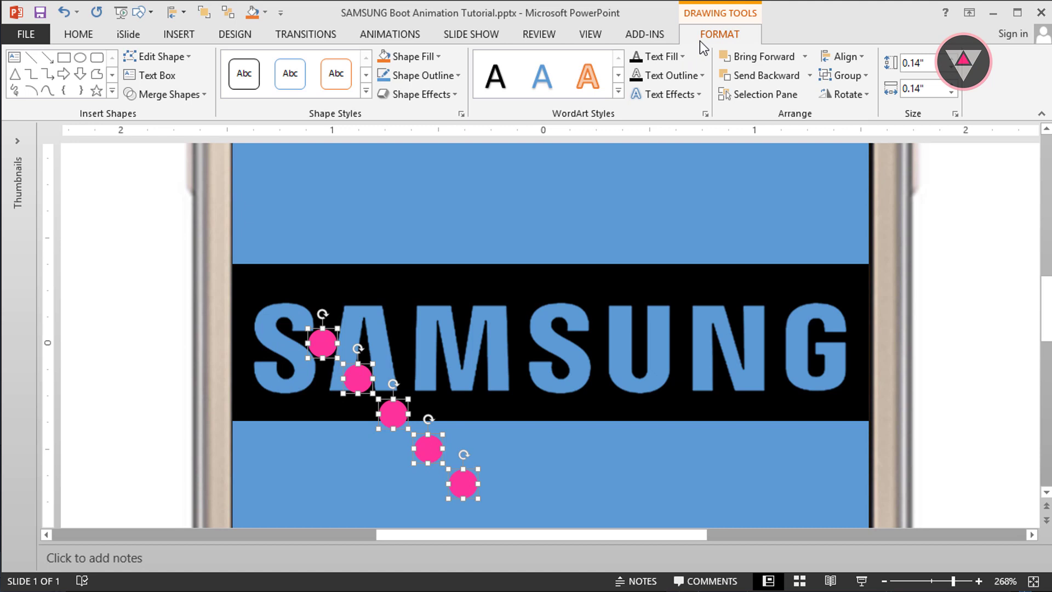
pyautogui.click(828, 52)
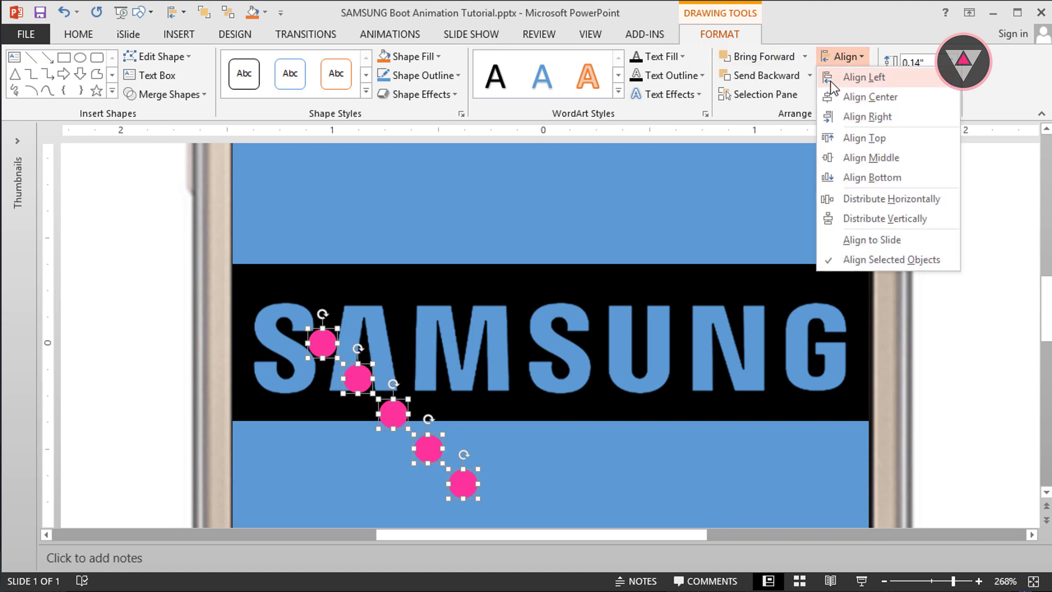
pyautogui.click(830, 83)
pyautogui.click(838, 60)
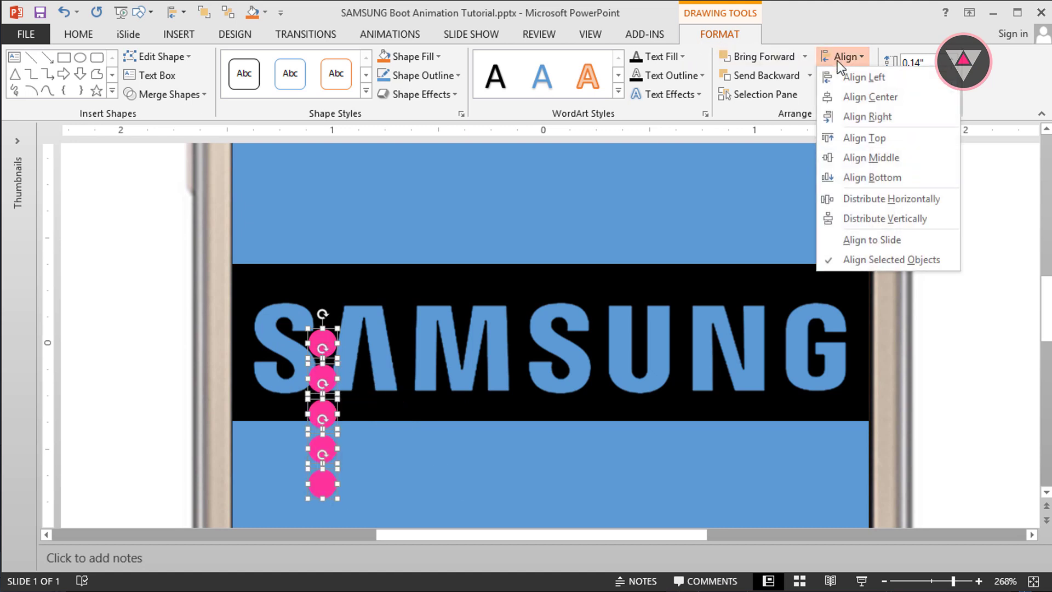
pyautogui.press('Escape')
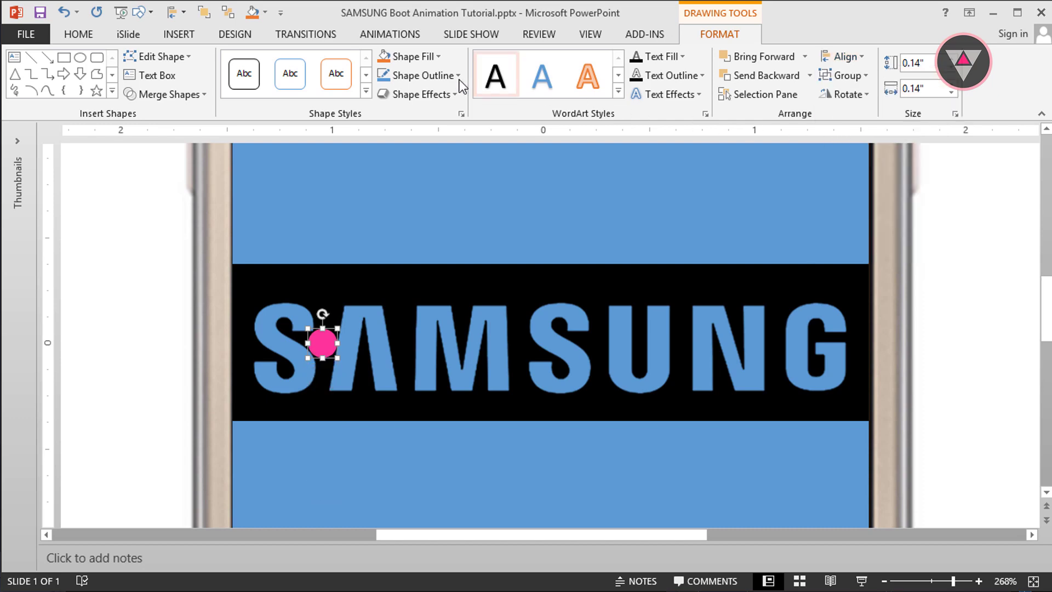
# In the Animation Pane, give Ovals 5–8 delays of 0.1, 0.2, 0.3 and 0.4 seconds.
pyautogui.click(398, 41)
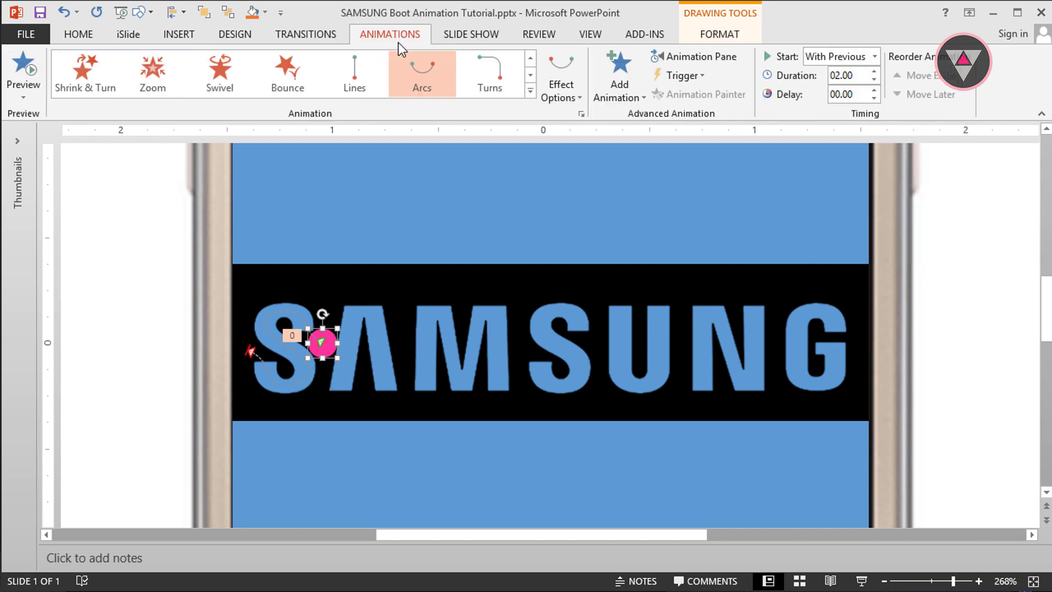
pyautogui.click(692, 60)
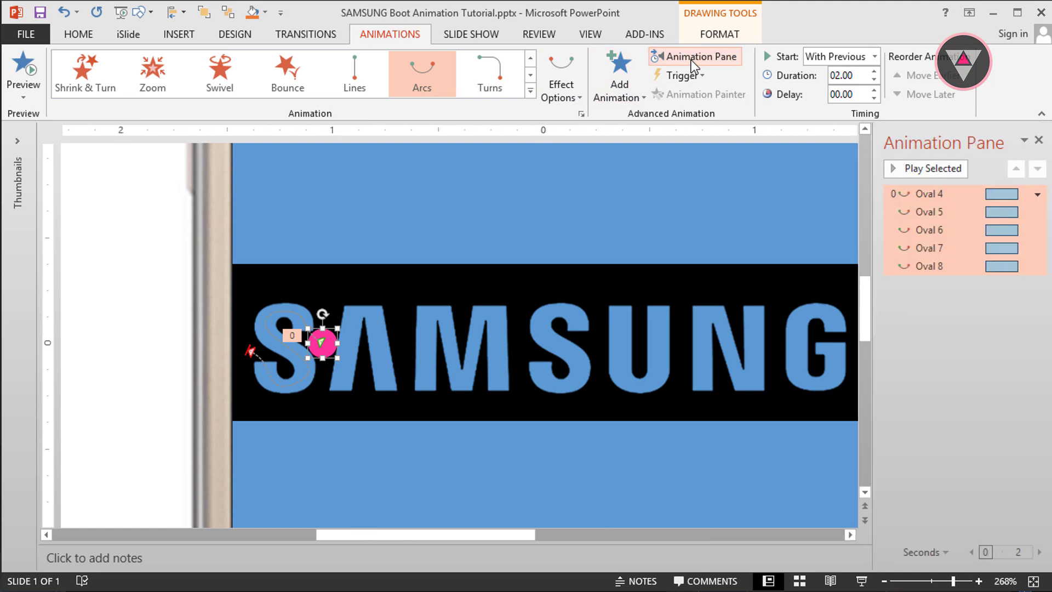
pyautogui.click(929, 211)
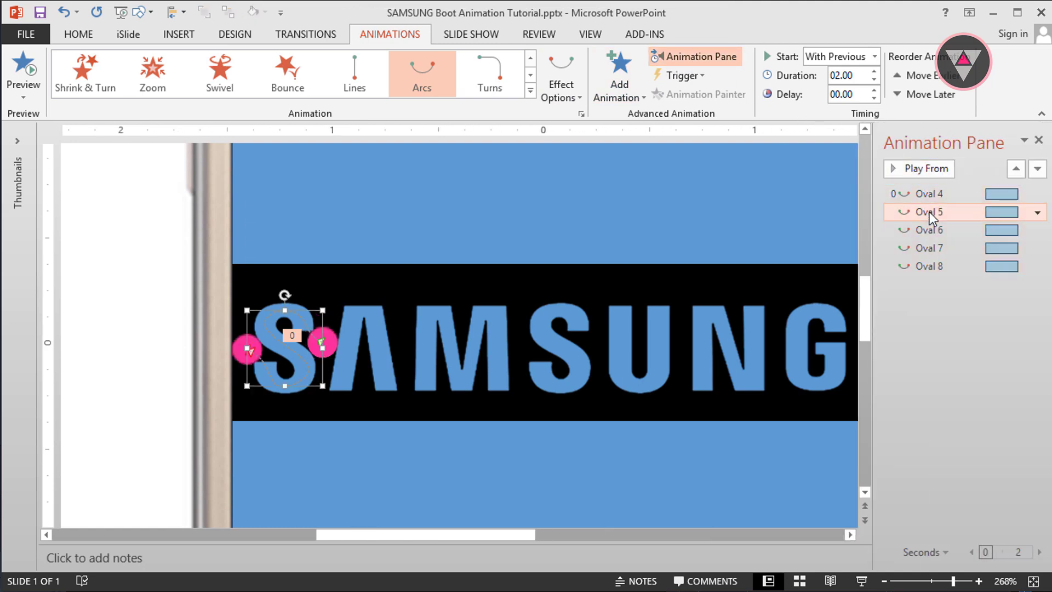
pyautogui.click(861, 97)
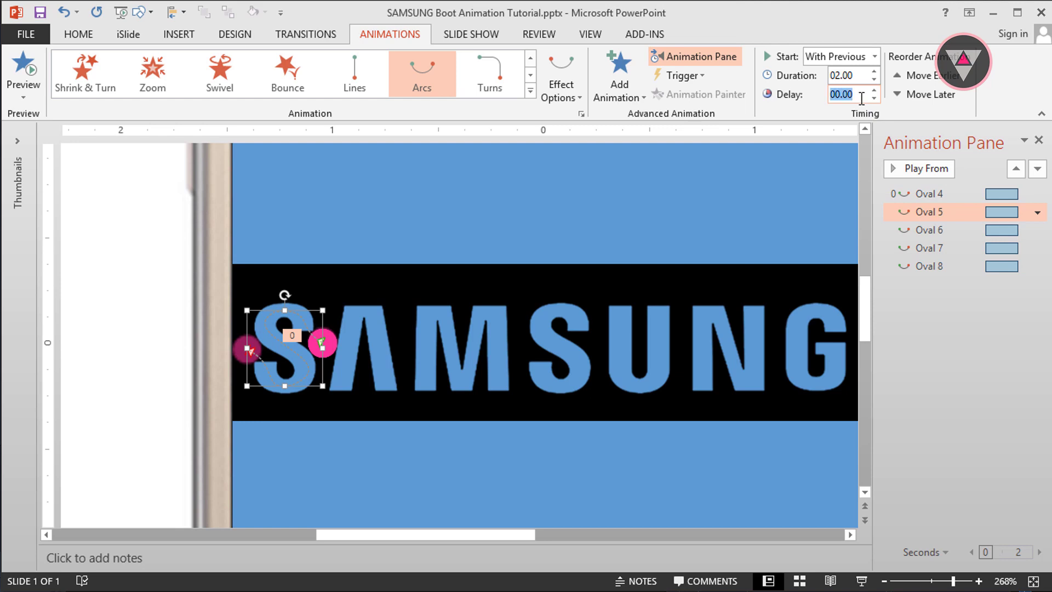
pyautogui.write('.1')
pyautogui.click(929, 230)
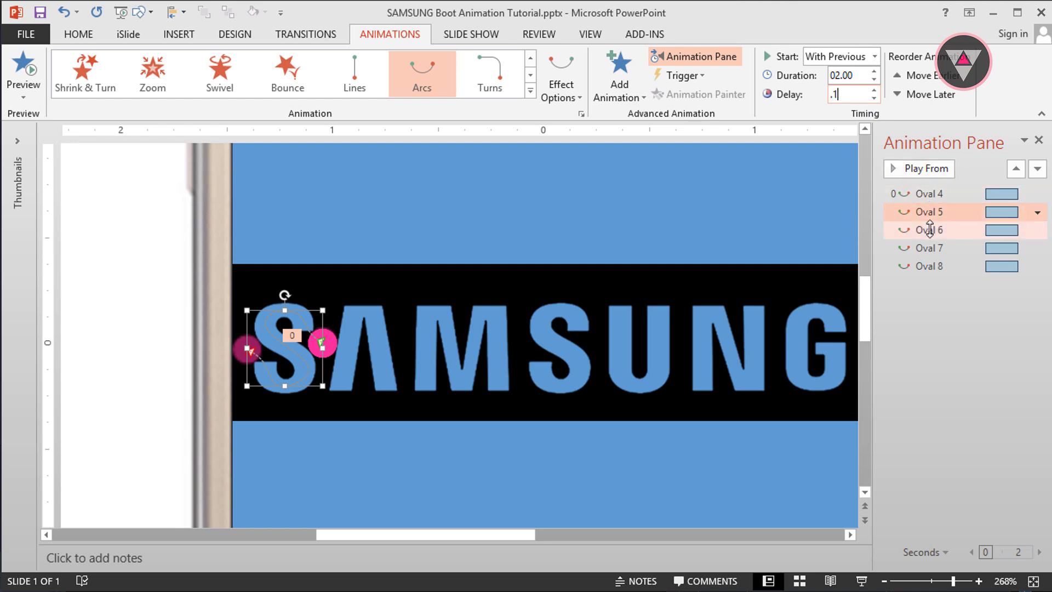
pyautogui.write('.2')
pyautogui.click(929, 248)
pyautogui.click(857, 94)
pyautogui.write('.3')
pyautogui.click(929, 266)
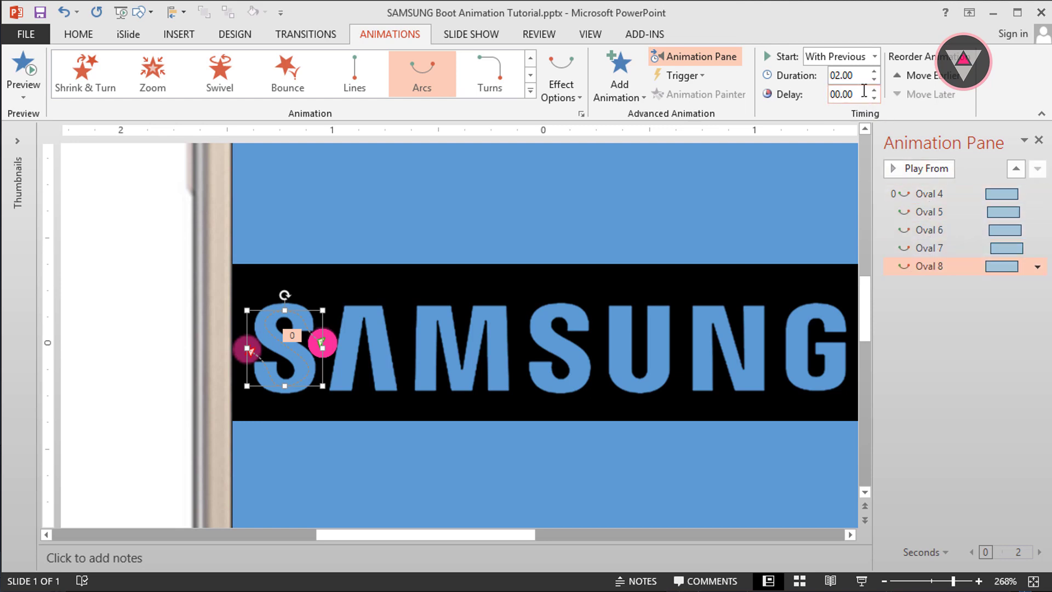
pyautogui.click(859, 93)
pyautogui.write('.4')
pyautogui.press('Return')
pyautogui.rightClick(796, 277)
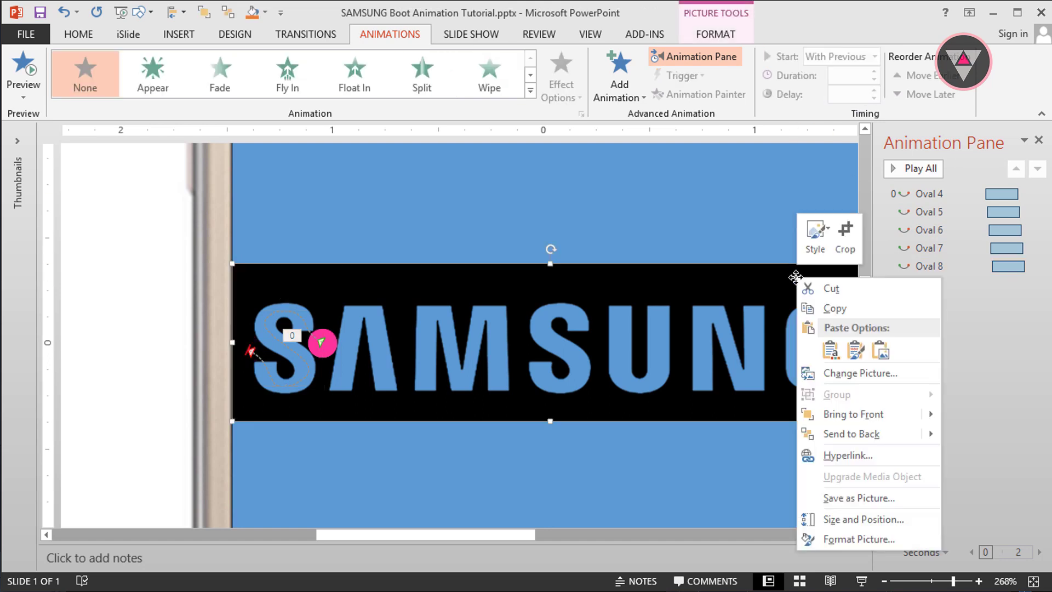
pyautogui.moveTo(822, 414)
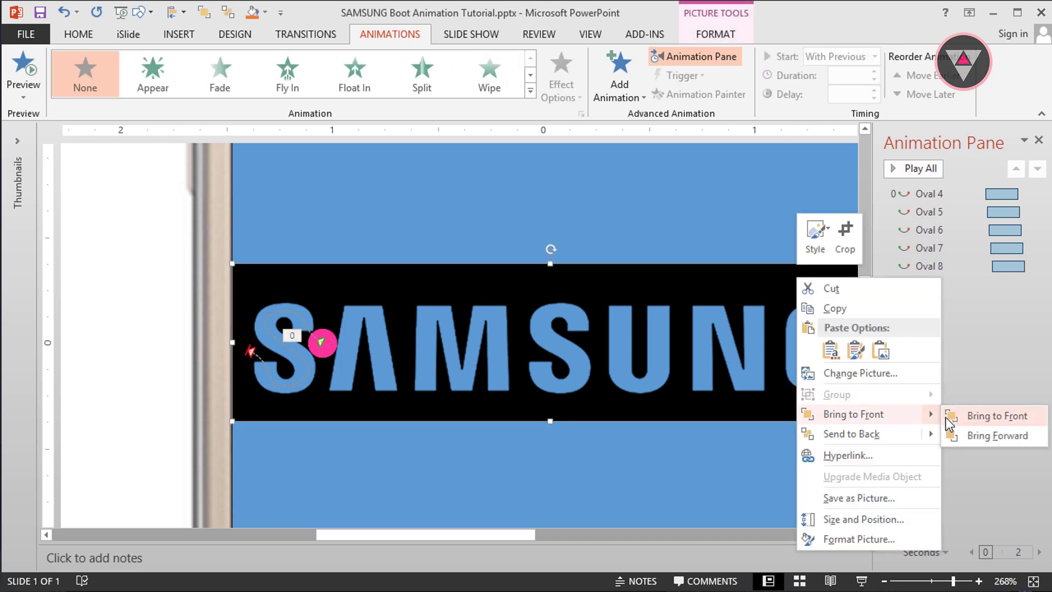
pyautogui.click(965, 425)
pyautogui.click(963, 422)
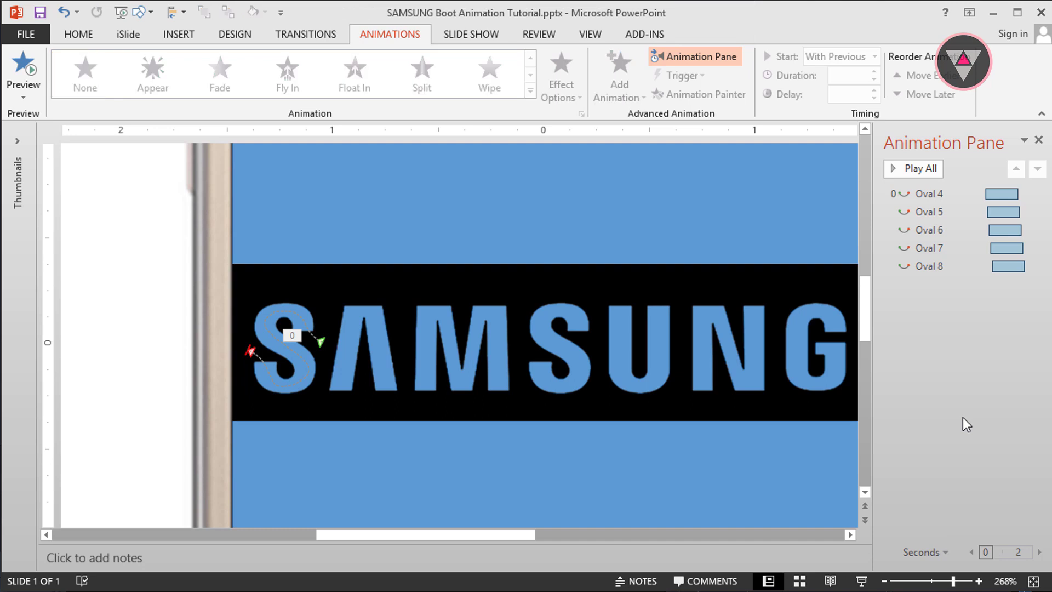
pyautogui.click(928, 174)
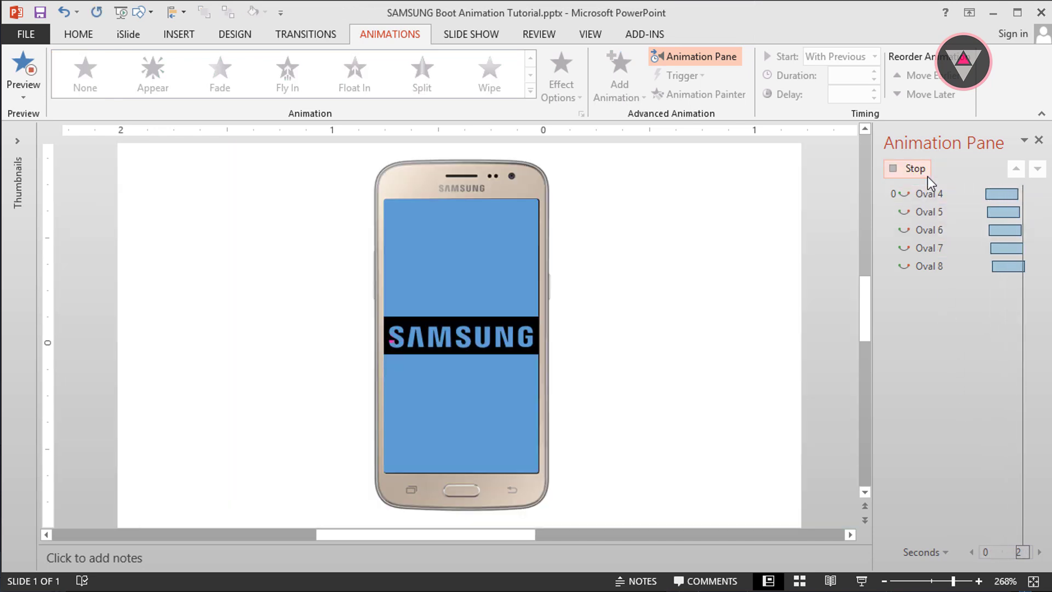
pyautogui.hotkey('ctrl', 'z')
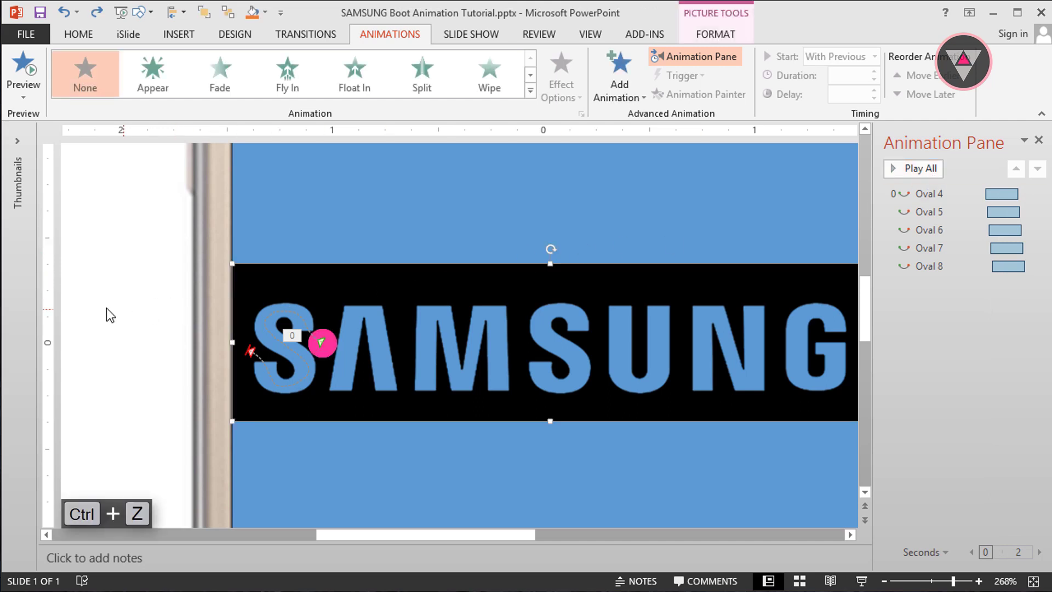
# Duplicate the dot stack along the S and place Oval 8 ahead of the Oval 16–21 effects.
pyautogui.moveTo(84, 303); pyautogui.dragTo(353, 370)
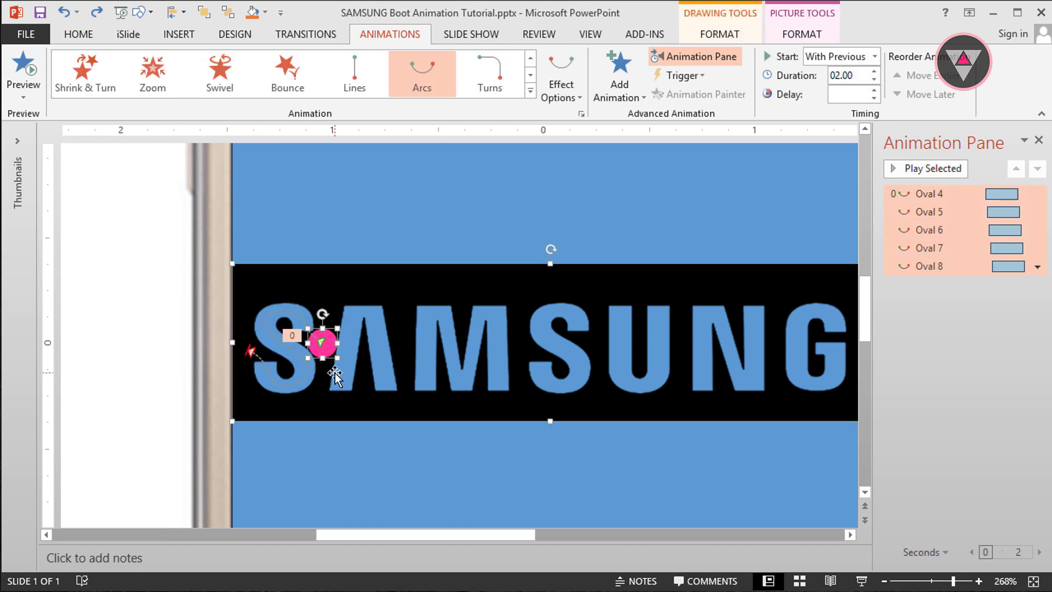
pyautogui.keyDown('ctrl'); pyautogui.click(335, 373); pyautogui.keyUp('ctrl')
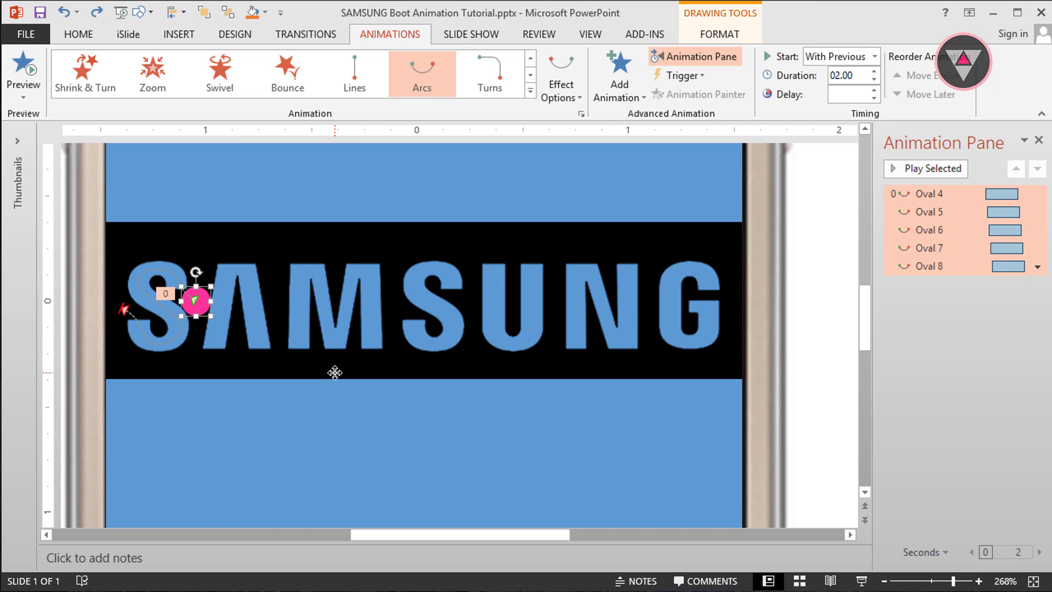
pyautogui.hotkey('ctrl', 'd')
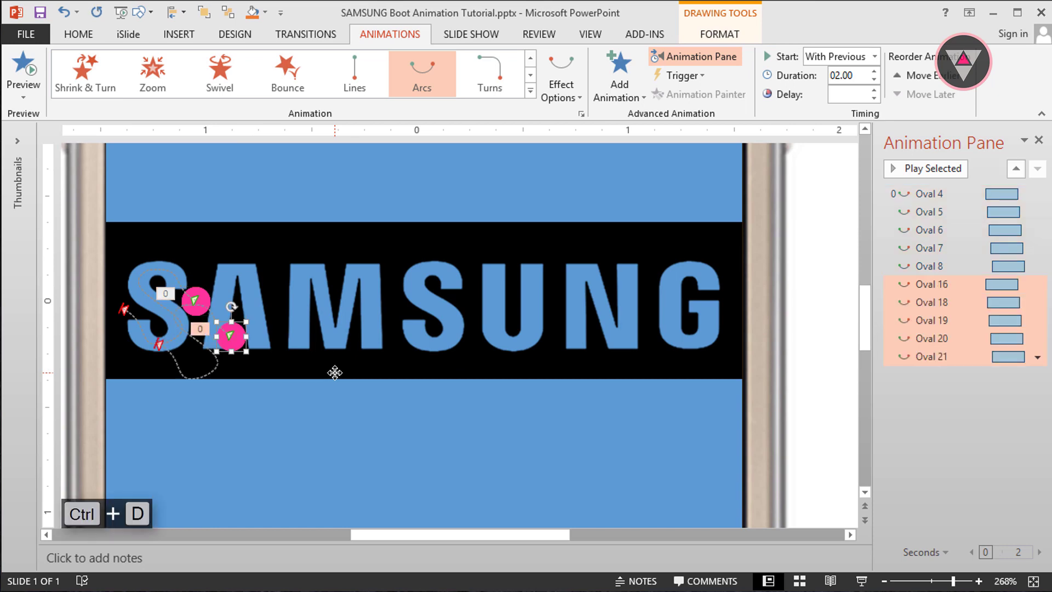
pyautogui.moveTo(925, 319); pyautogui.dragTo(932, 277)
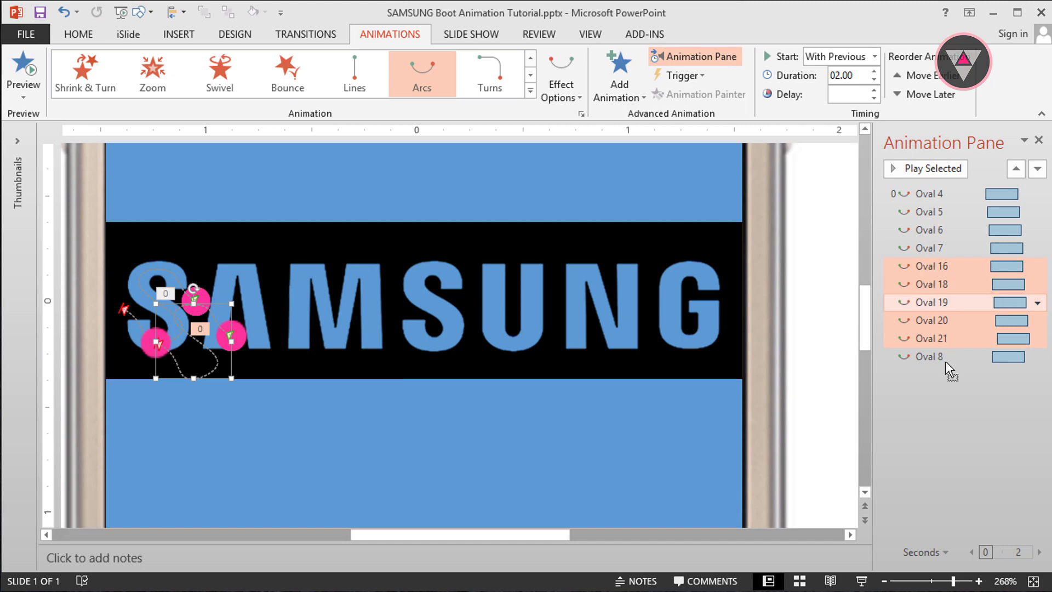
pyautogui.moveTo(946, 363); pyautogui.dragTo(947, 363)
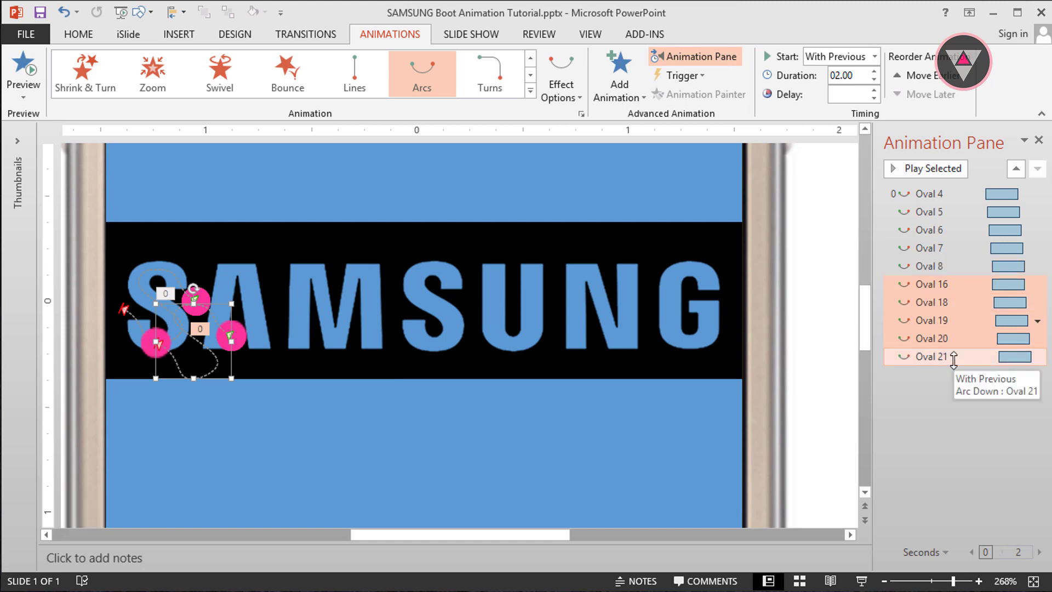
pyautogui.click(811, 409)
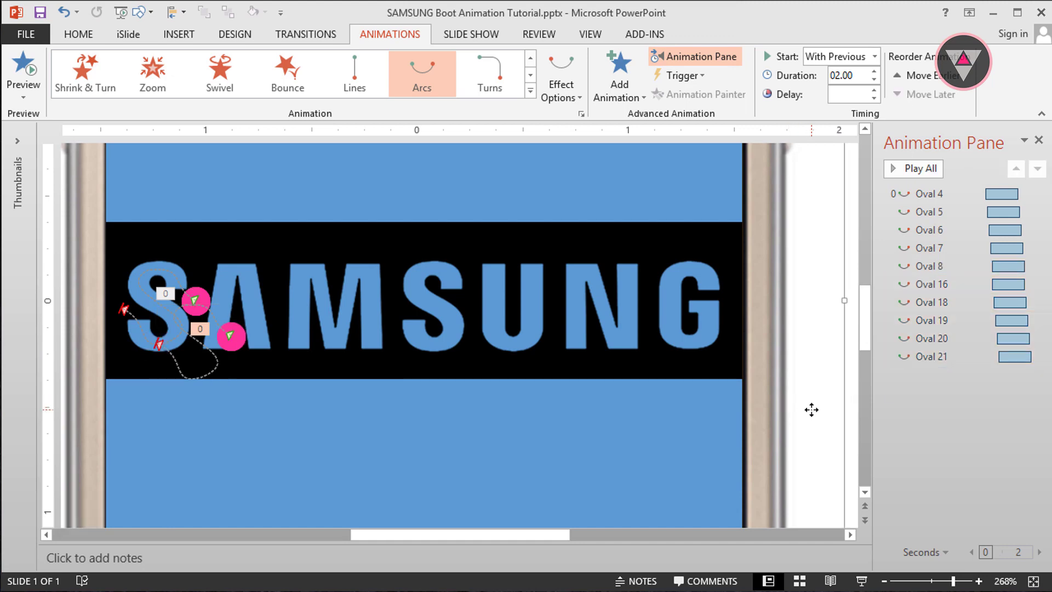
pyautogui.hscroll(-3, 199, 430)
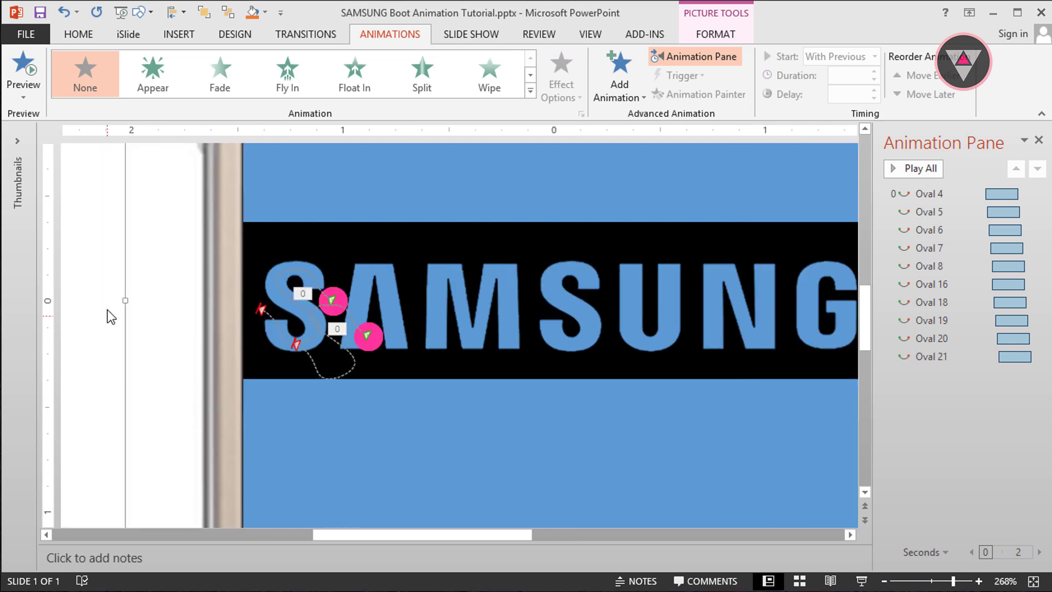
# Duplicate the dots below the S again, reorder Ovals 22–26, and select them with the originals.
pyautogui.moveTo(107, 301); pyautogui.dragTo(563, 459)
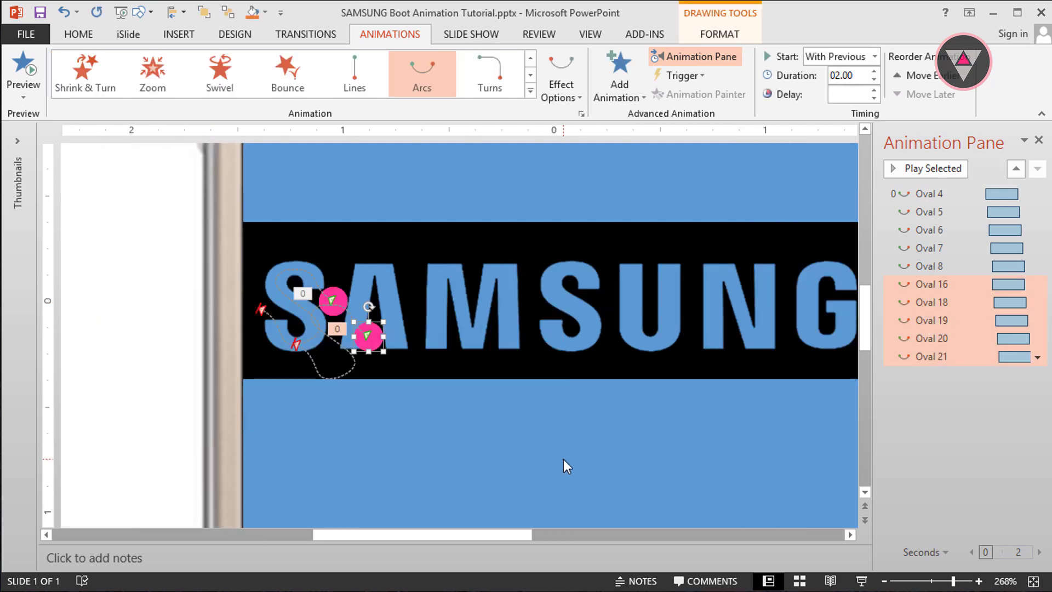
pyautogui.hotkey('ctrl', 'd')
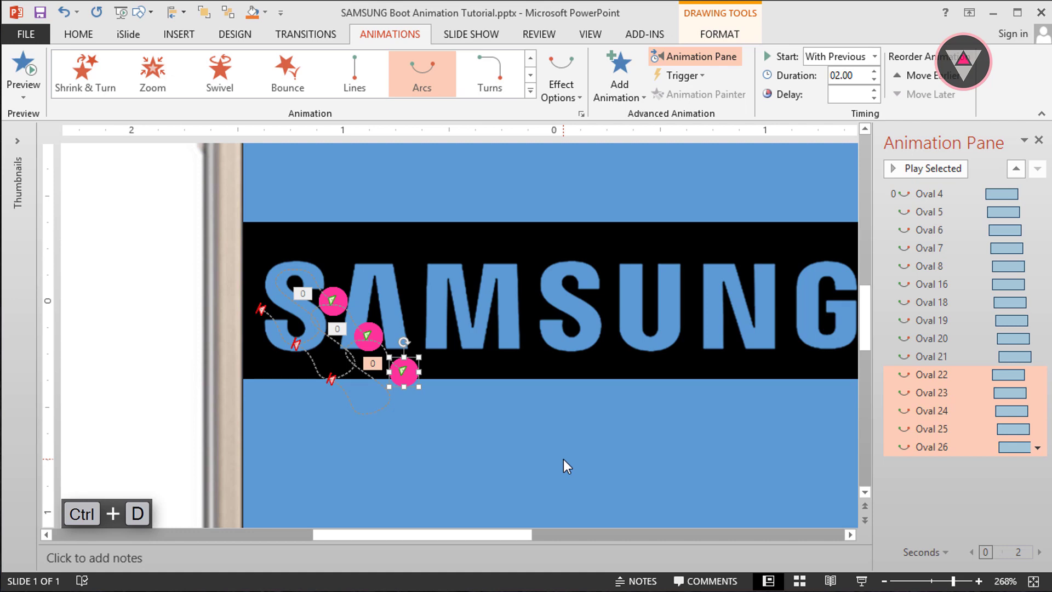
pyautogui.moveTo(948, 413); pyautogui.dragTo(974, 464)
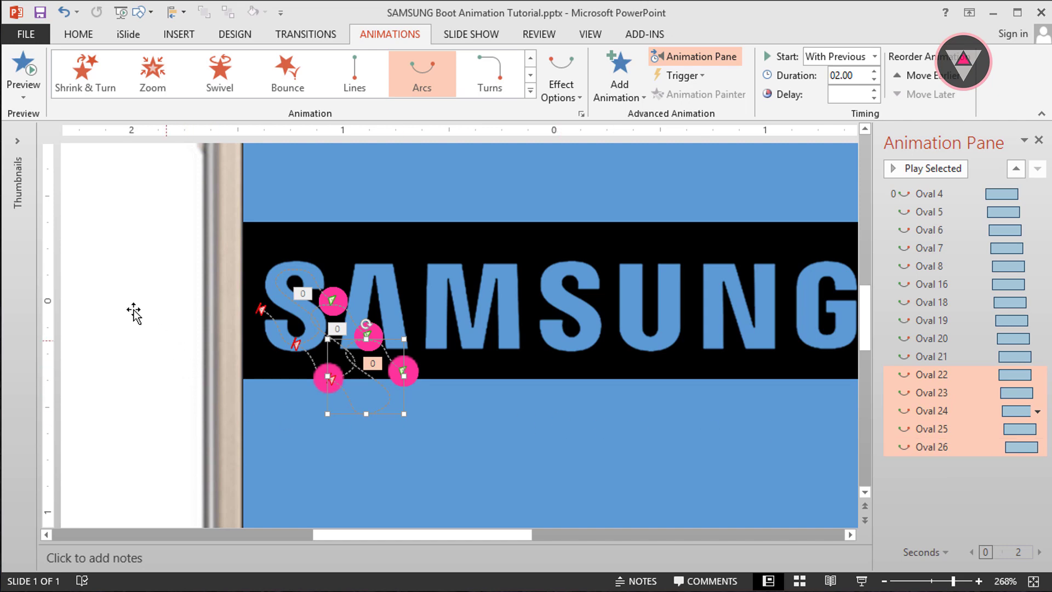
pyautogui.moveTo(93, 272); pyautogui.dragTo(368, 327)
pyautogui.moveTo(95, 430); pyautogui.dragTo(456, 349)
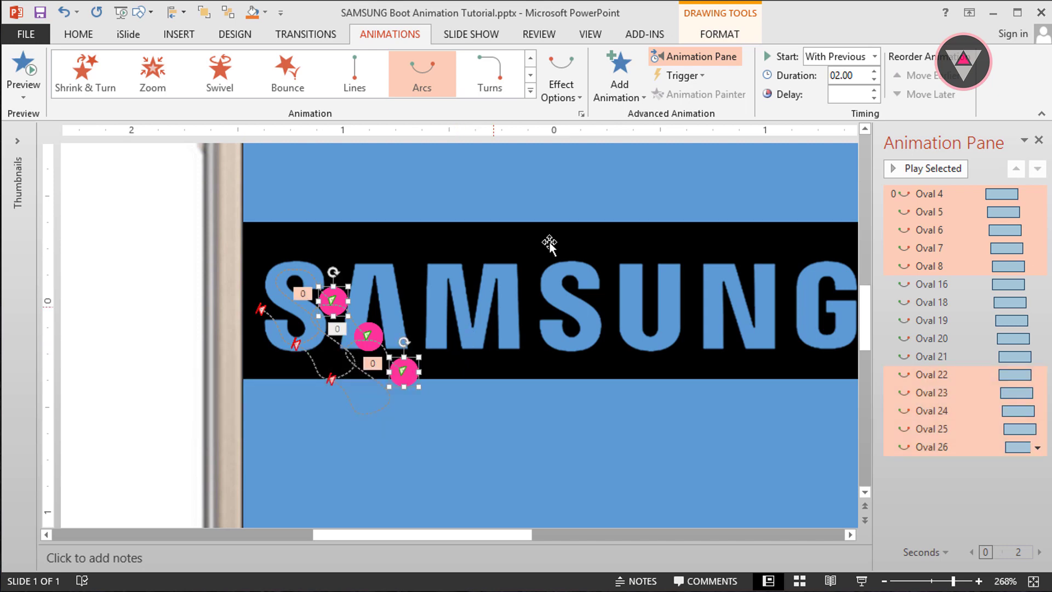
# Fill the top and bottom dots with a bright custom cyan, then select all three dots.
pyautogui.click(709, 33)
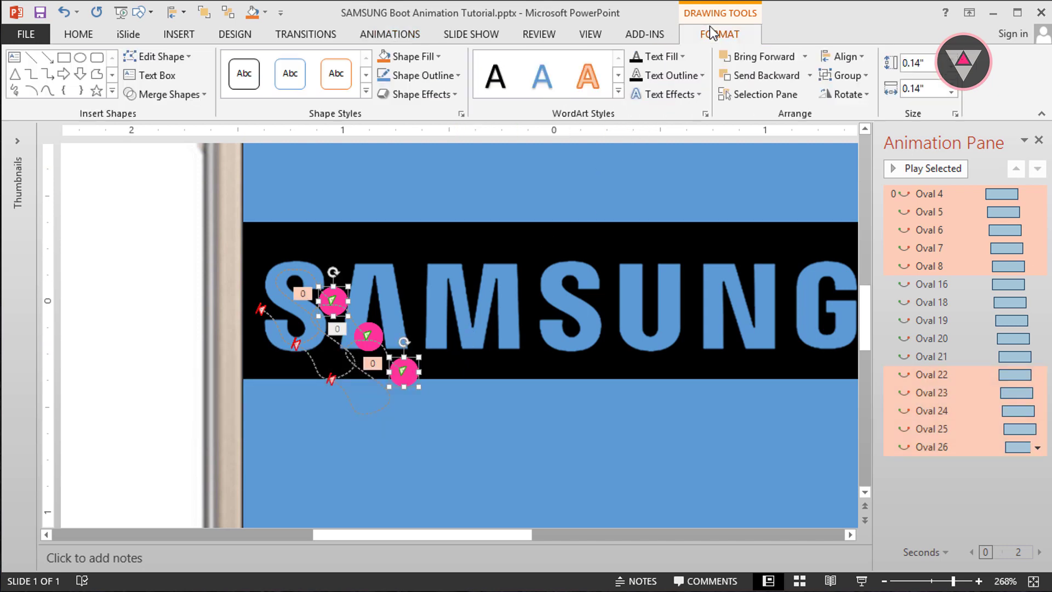
pyautogui.click(432, 58)
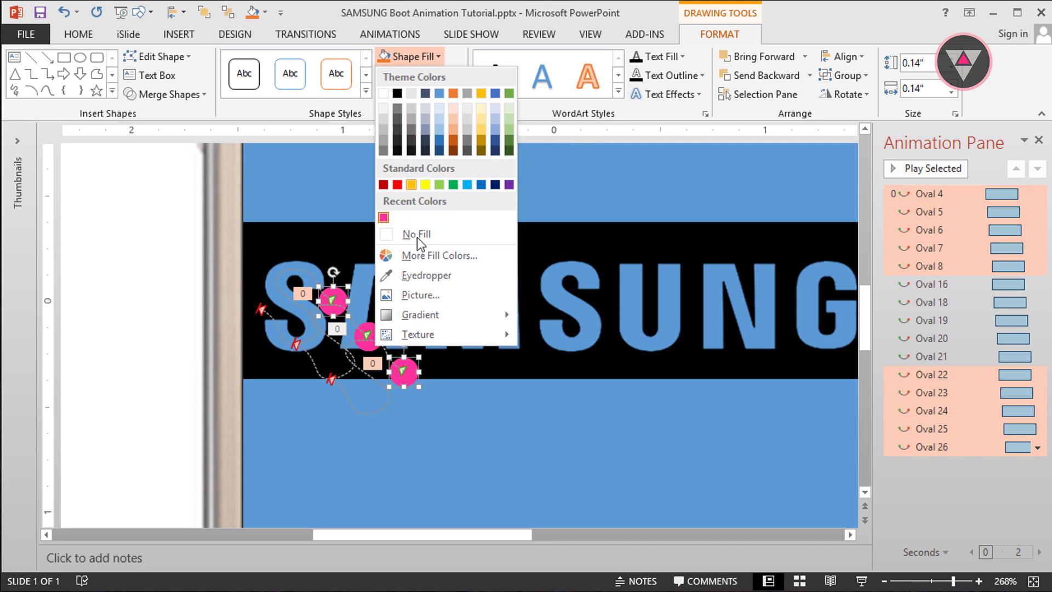
pyautogui.click(416, 254)
pyautogui.click(465, 225)
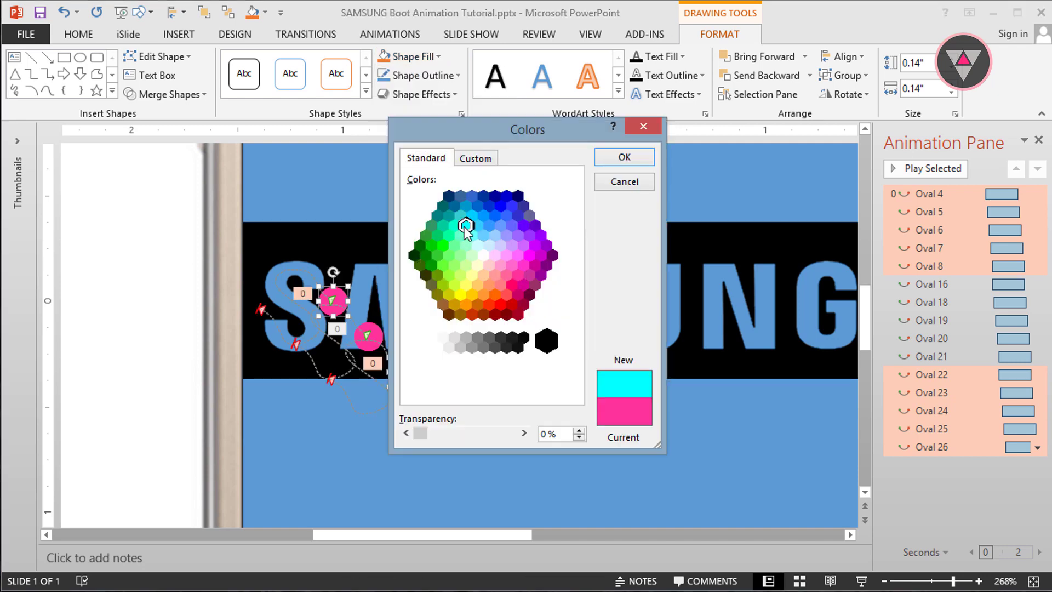
pyautogui.click(476, 158)
pyautogui.click(481, 190)
pyautogui.moveTo(480, 191); pyautogui.dragTo(483, 192)
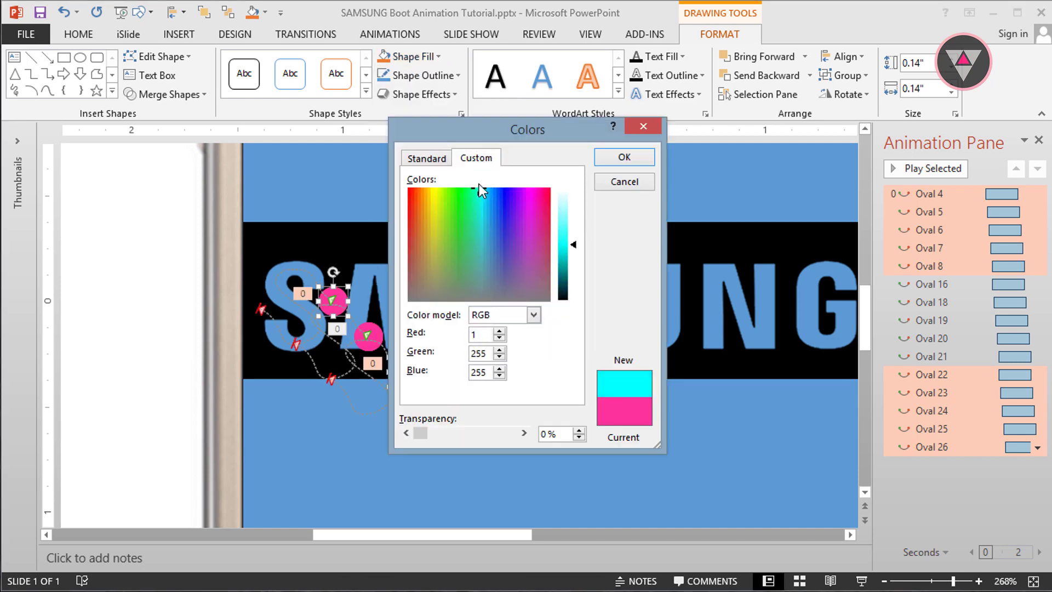
pyautogui.click(623, 157)
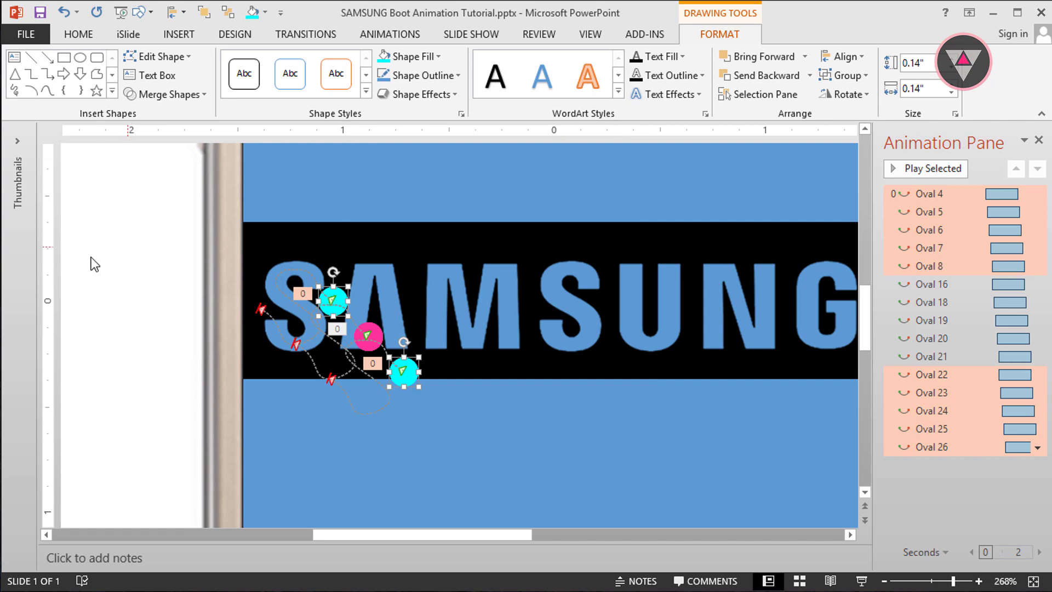
pyautogui.moveTo(97, 257); pyautogui.dragTo(449, 422)
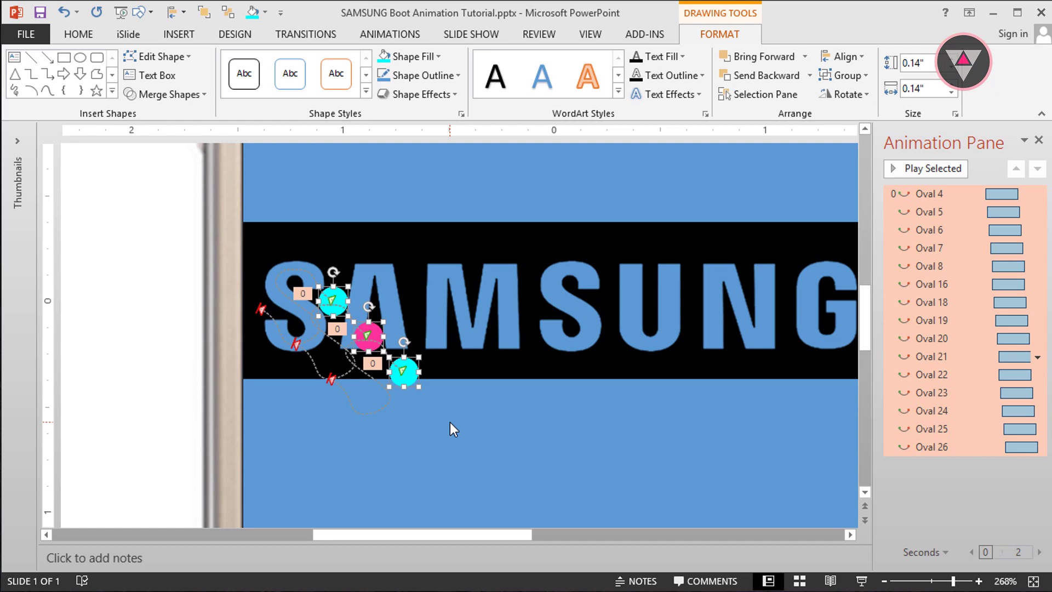
pyautogui.click(838, 57)
# Align the three dots left and top so they stack on one spot.
pyautogui.click(831, 81)
pyautogui.click(839, 56)
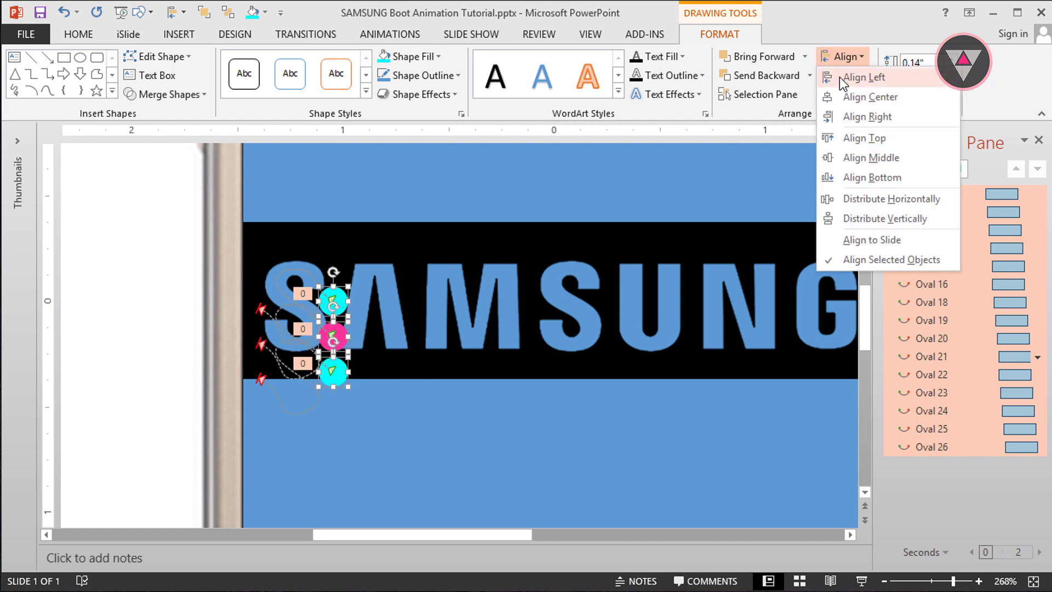
pyautogui.click(844, 138)
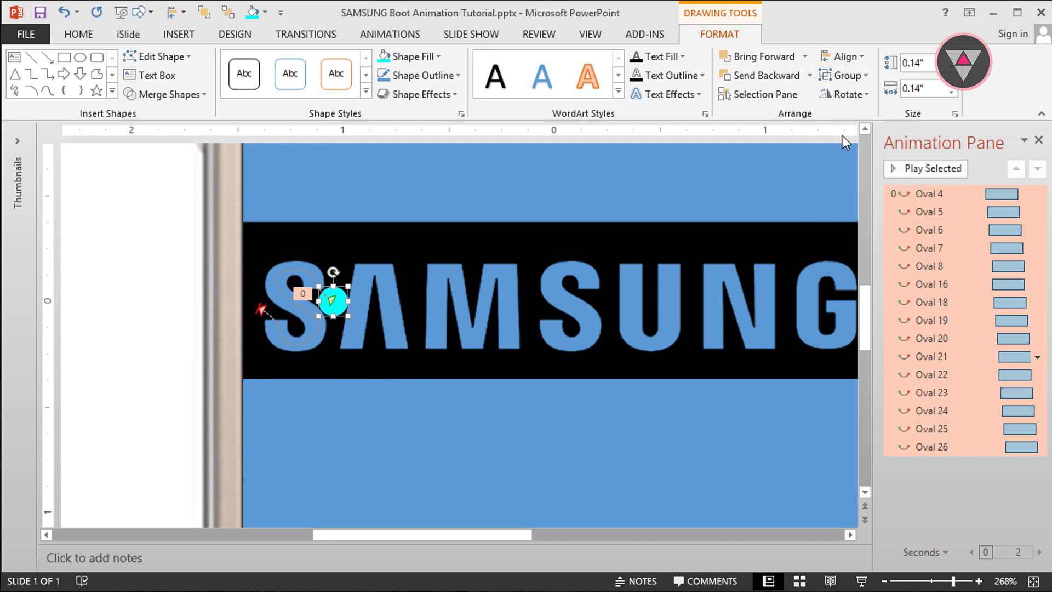
# Bring the SAMSUNG logo picture to the front and preview all animations.
pyautogui.rightClick(719, 246)
pyautogui.moveTo(792, 385)
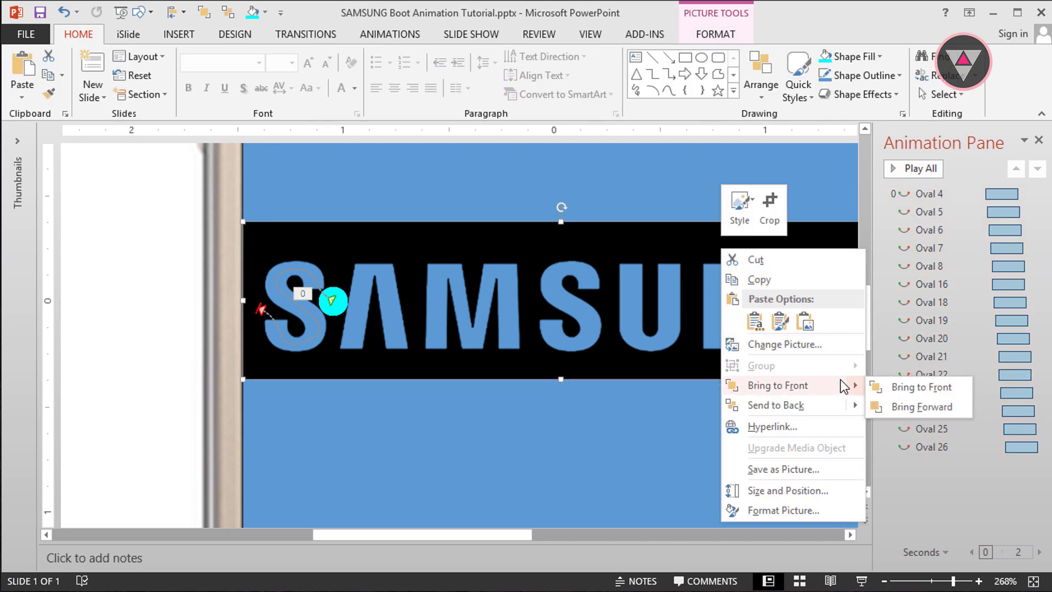
pyautogui.click(916, 384)
pyautogui.click(925, 169)
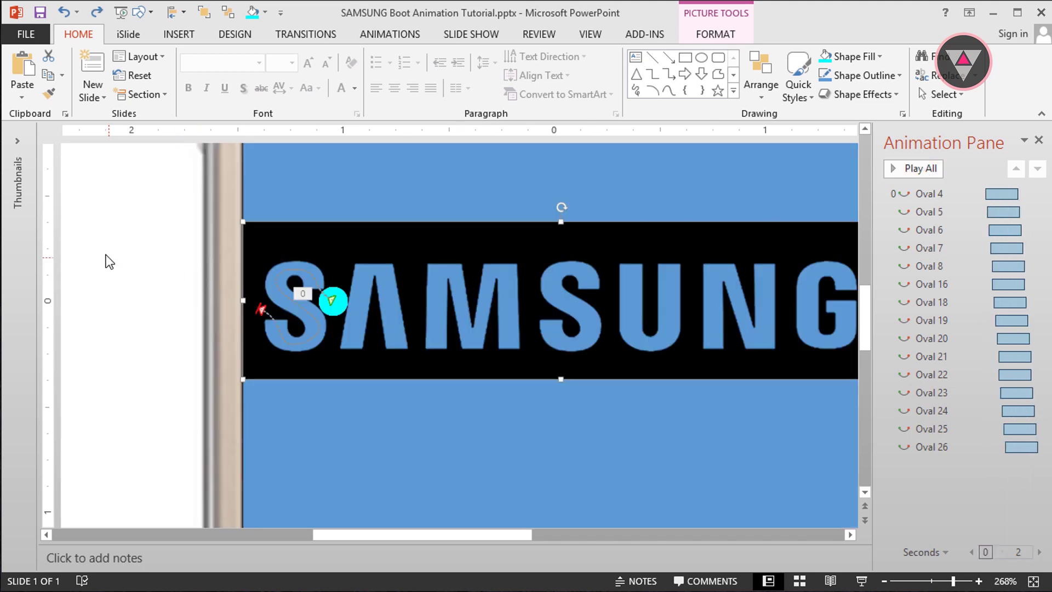
# Duplicate the stacked cyan dots with Ctrl+D and fill the copies white.
pyautogui.moveTo(104, 254); pyautogui.dragTo(386, 344)
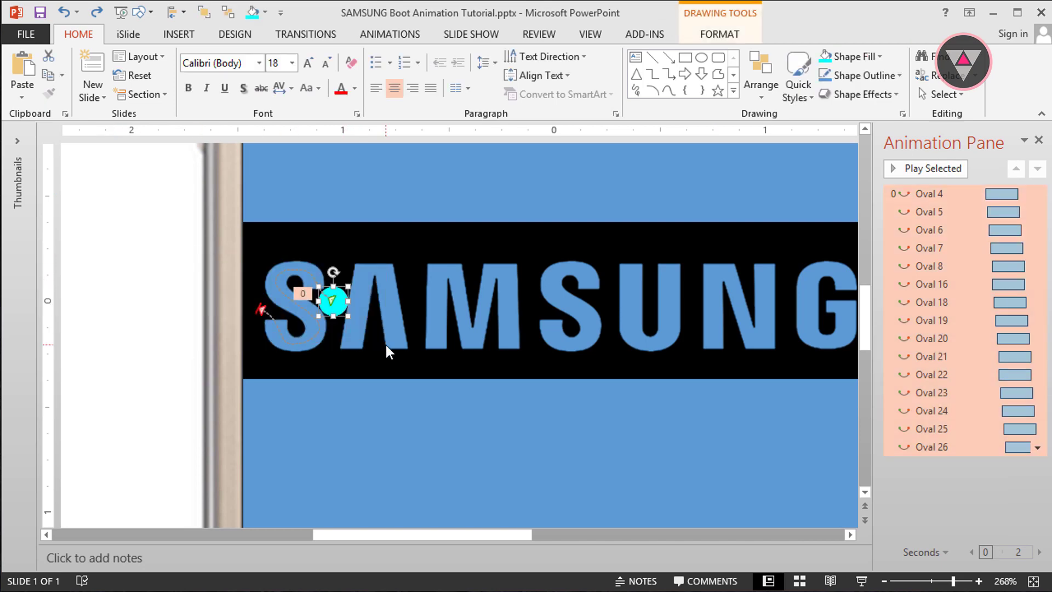
pyautogui.hotkey('ctrl', 'd')
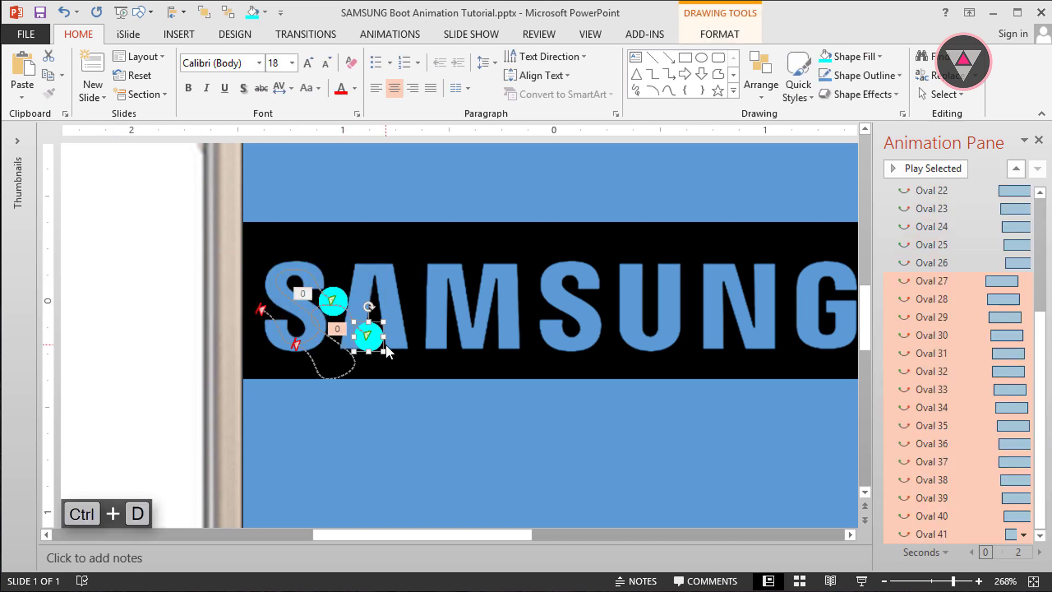
pyautogui.click(738, 34)
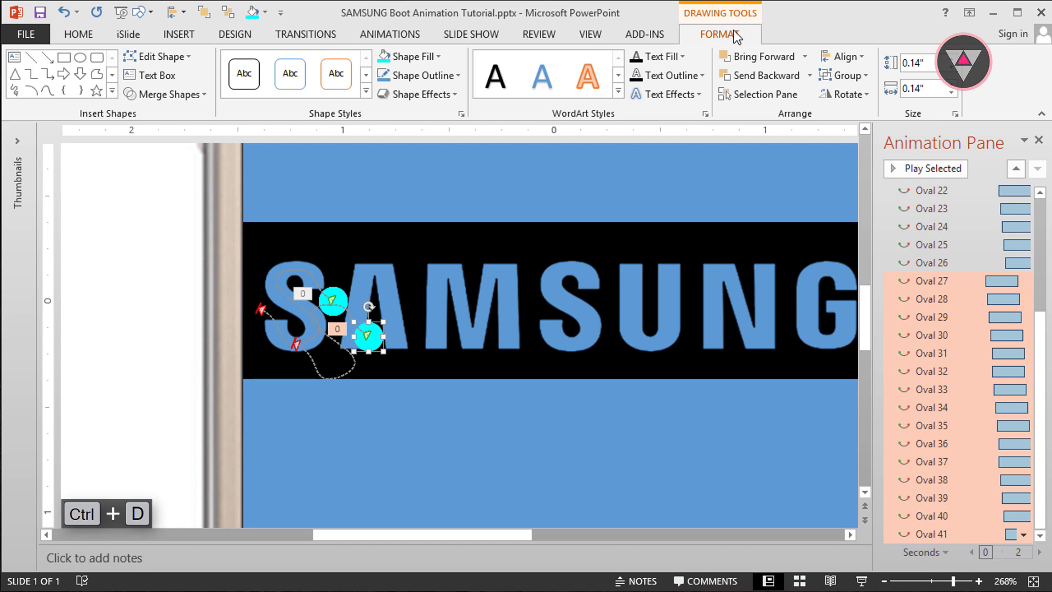
pyautogui.click(433, 59)
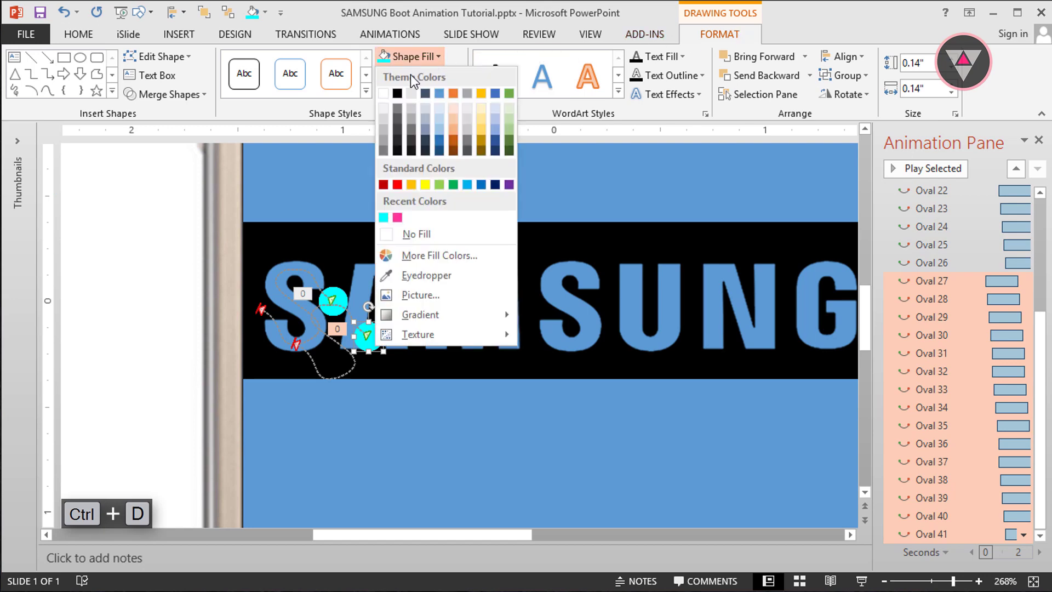
pyautogui.click(384, 94)
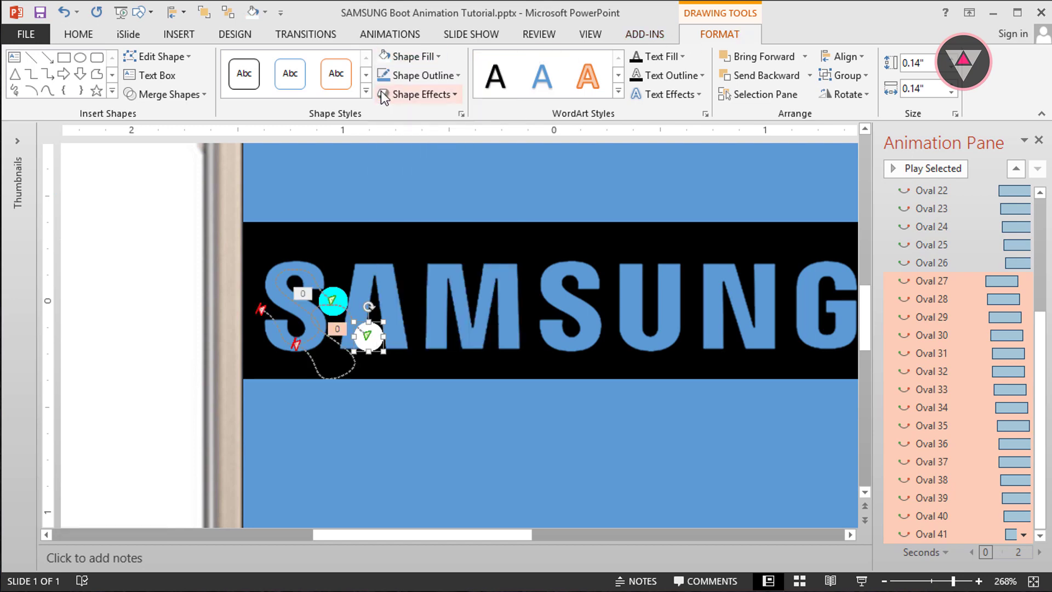
pyautogui.moveTo(931, 263); pyautogui.dragTo(961, 541)
pyautogui.hotkey('ctrl', 'z')
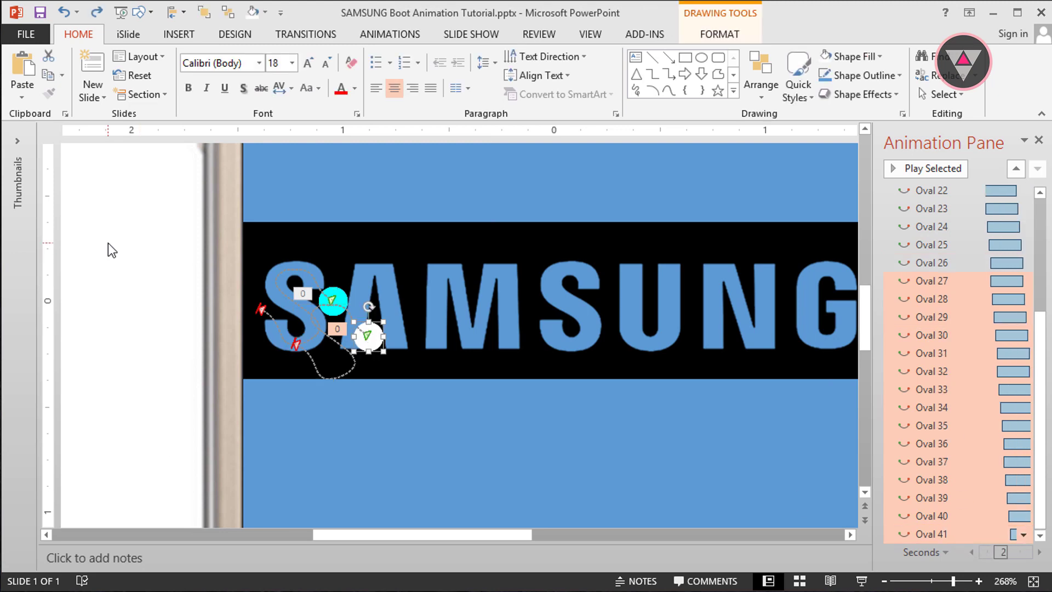
# Align the white copies left and top so they sit exactly on the cyan dots.
pyautogui.moveTo(107, 242); pyautogui.dragTo(426, 373)
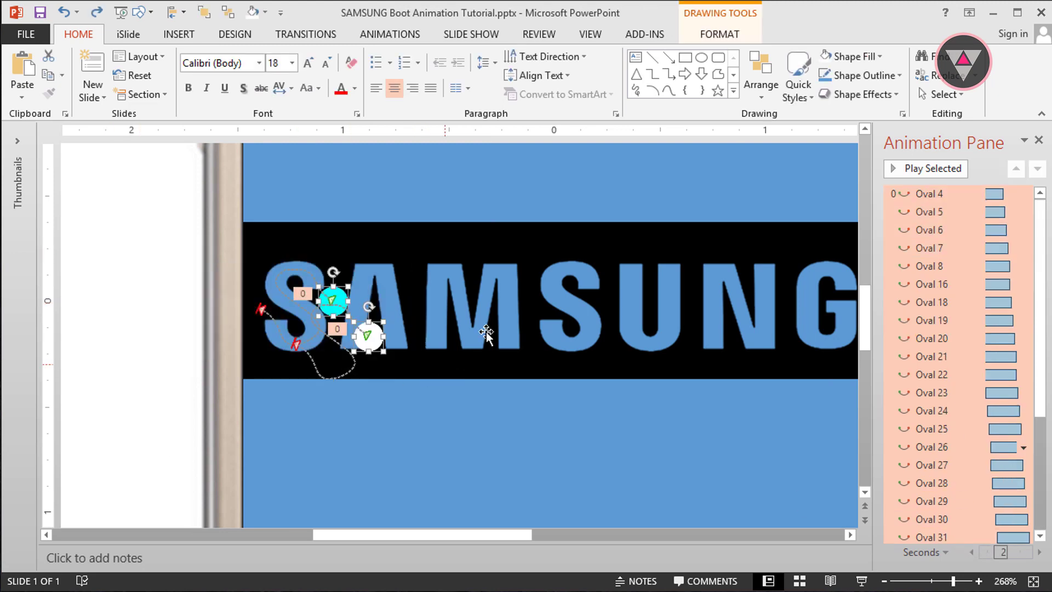
pyautogui.click(760, 87)
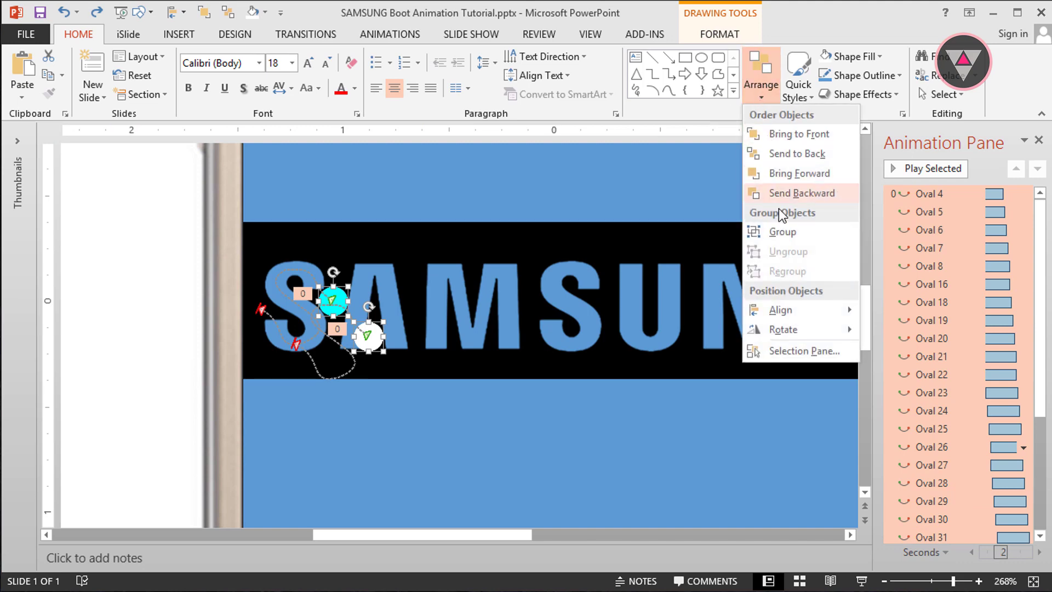
pyautogui.moveTo(795, 306)
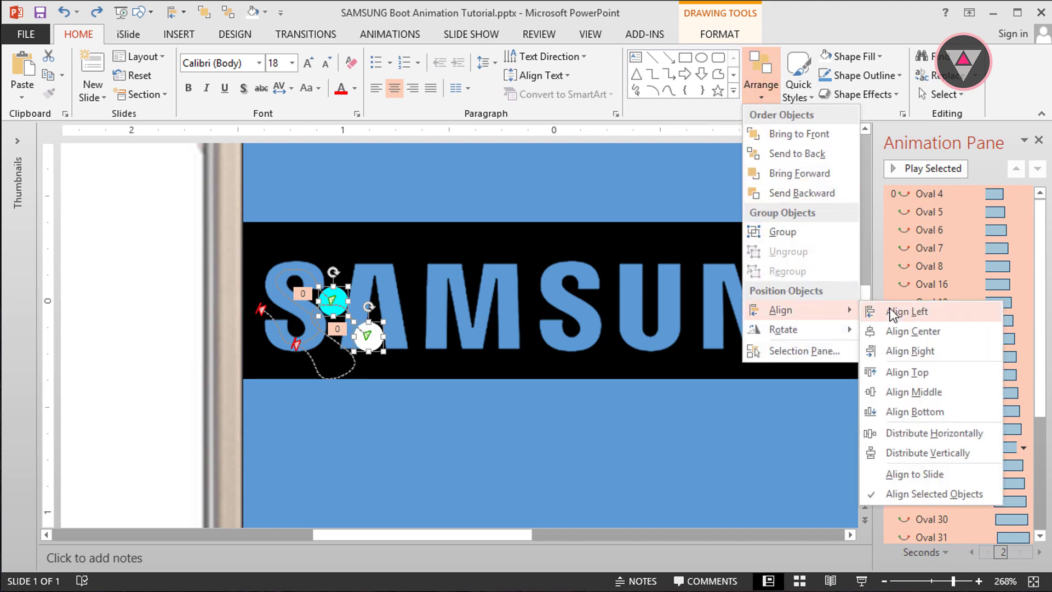
pyautogui.click(890, 310)
pyautogui.click(768, 100)
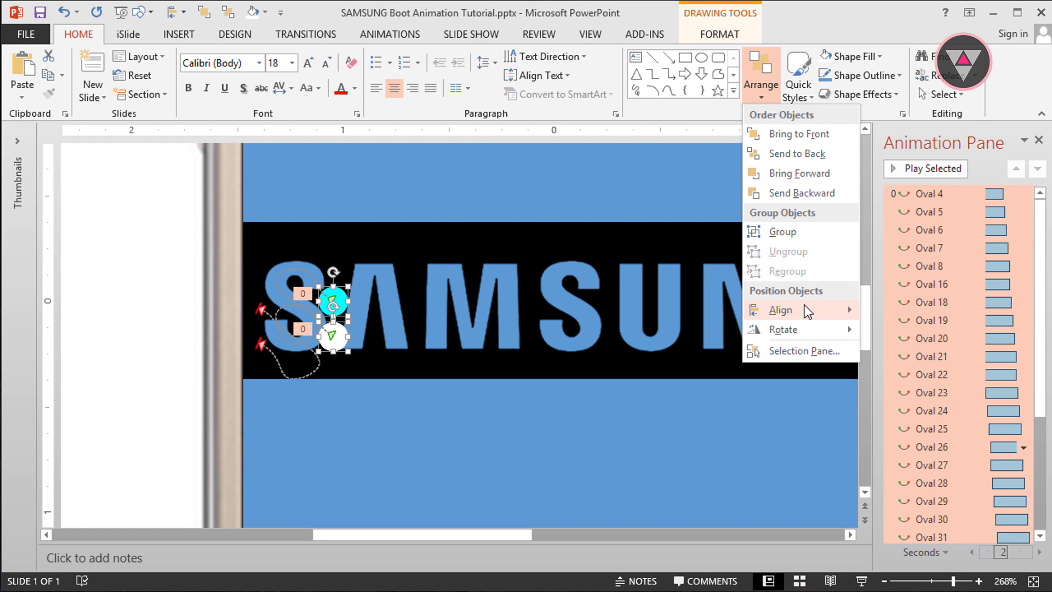
pyautogui.moveTo(805, 311)
pyautogui.click(902, 368)
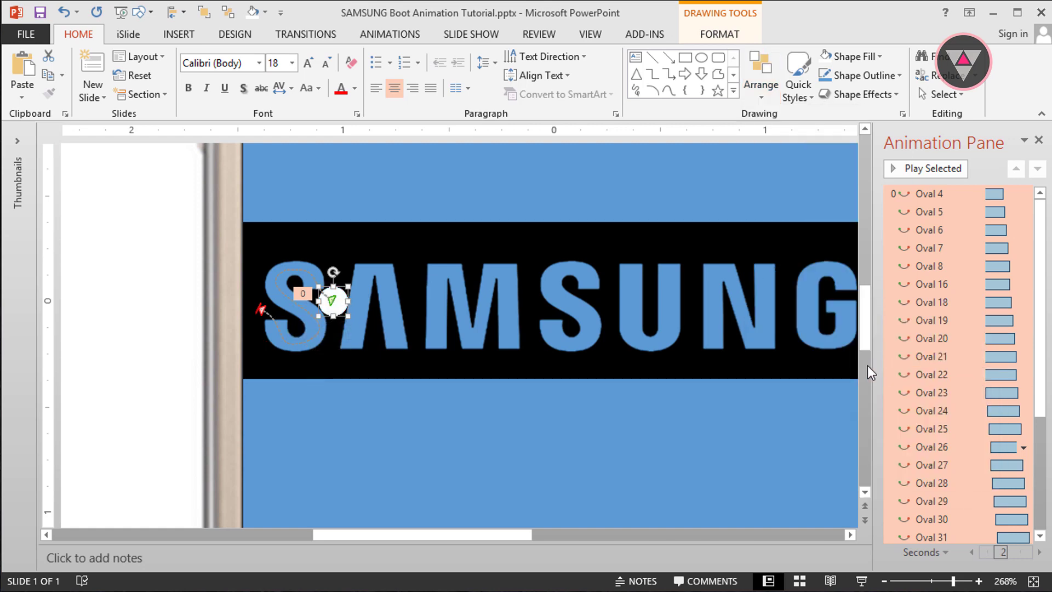
# Bring the SAMSUNG logo picture in front of the white dots, then play all animations.
pyautogui.rightClick(751, 245)
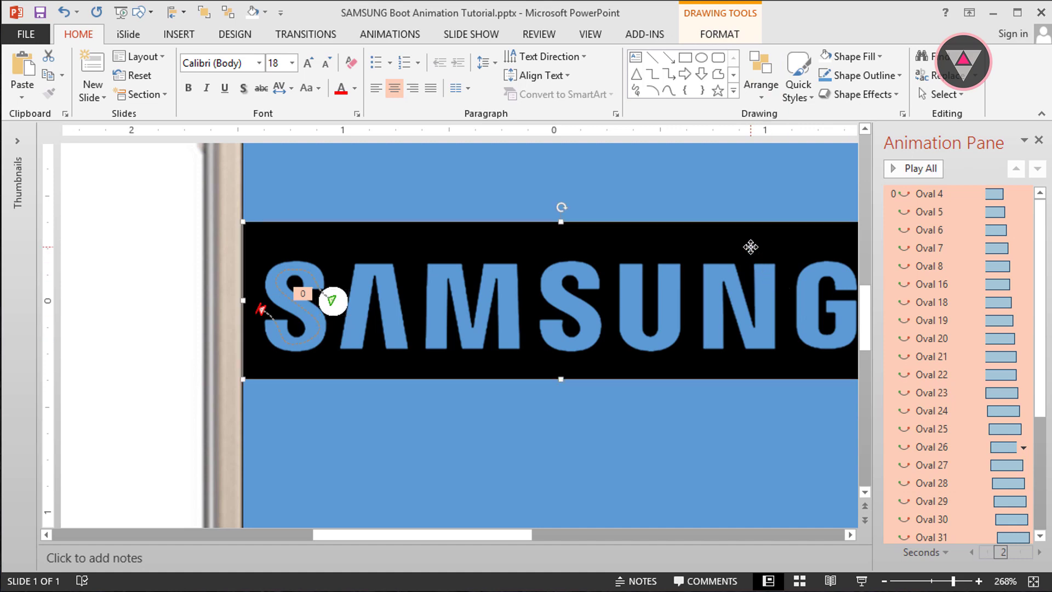
pyautogui.moveTo(877, 383)
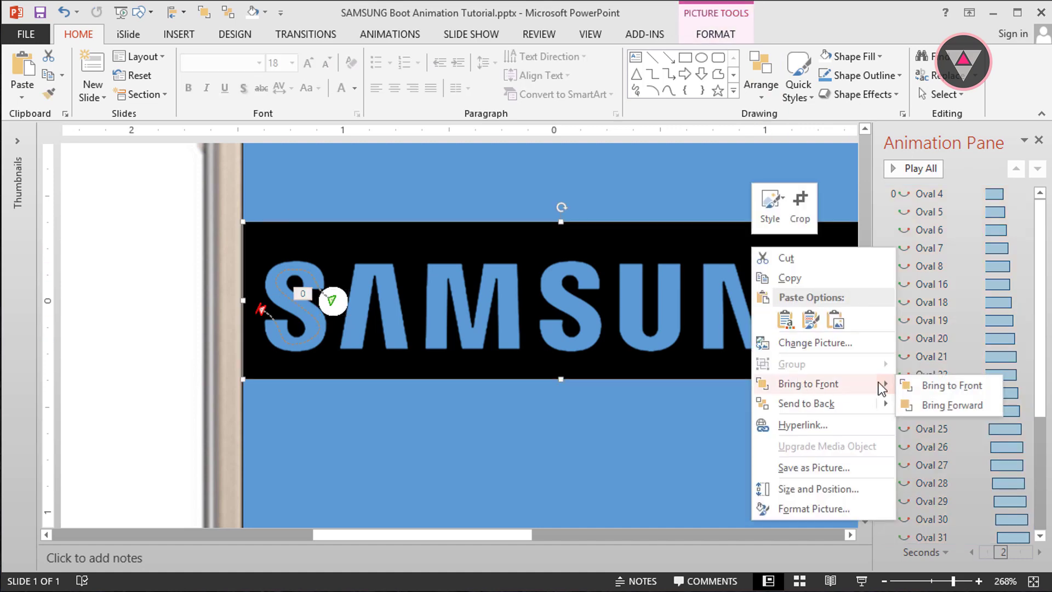
pyautogui.click(916, 382)
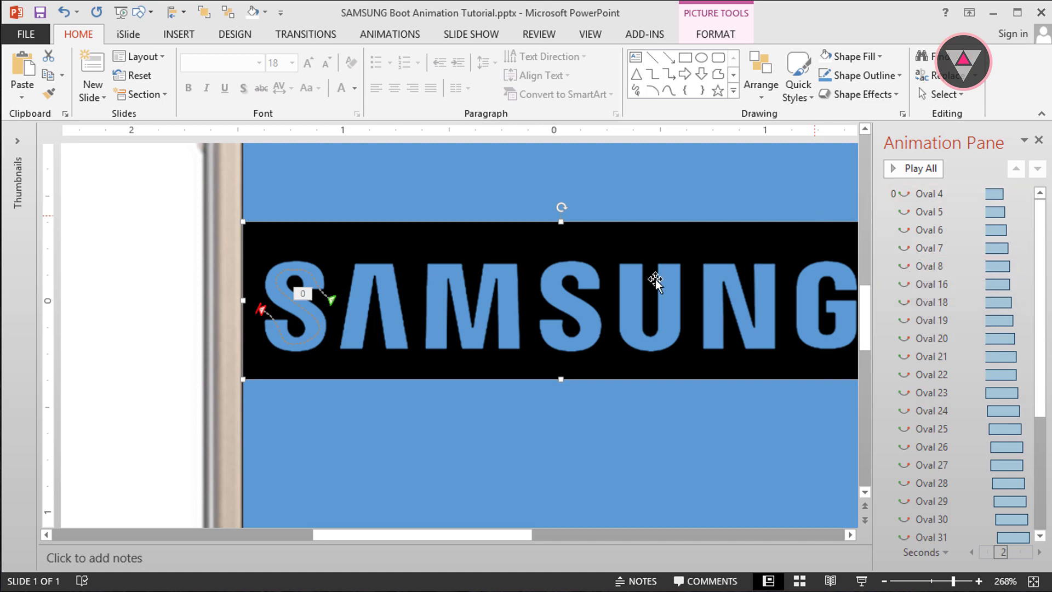
pyautogui.click(106, 354)
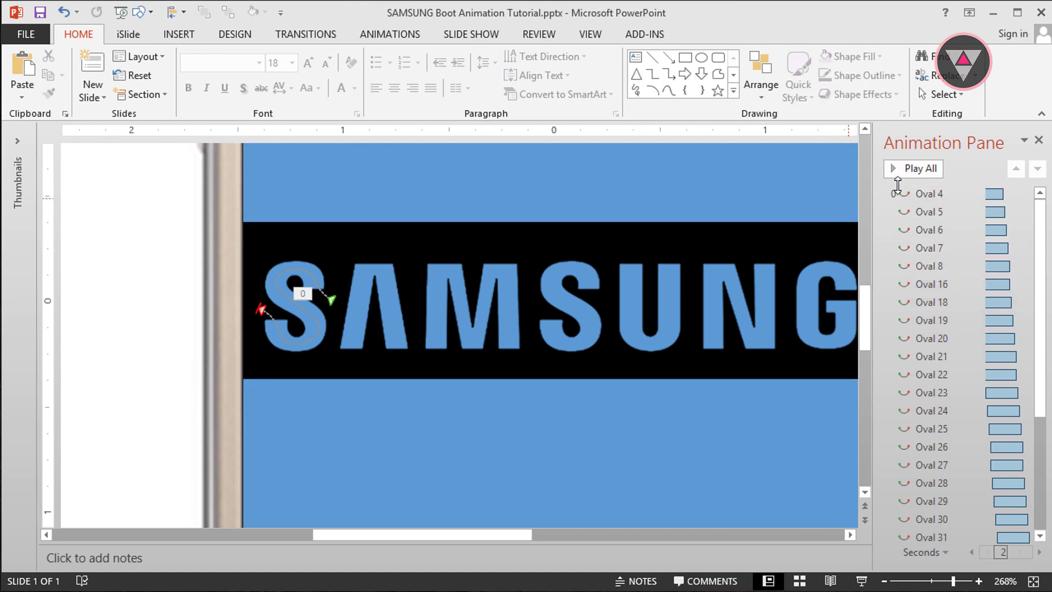
pyautogui.click(915, 168)
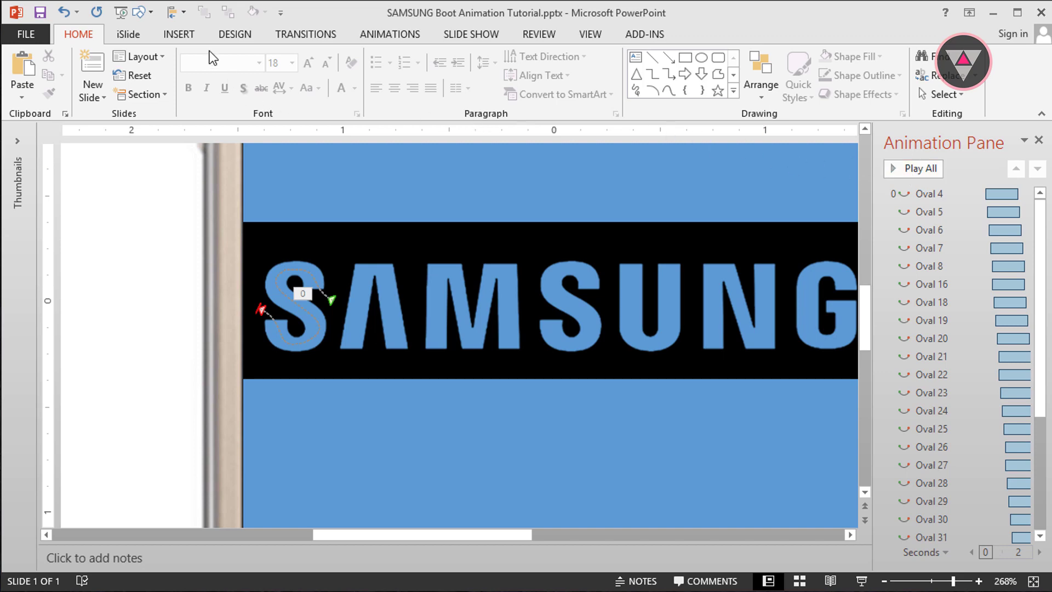
# Draw a rectangle over the logo's S and make it white with no outline.
pyautogui.click(195, 38)
pyautogui.click(283, 85)
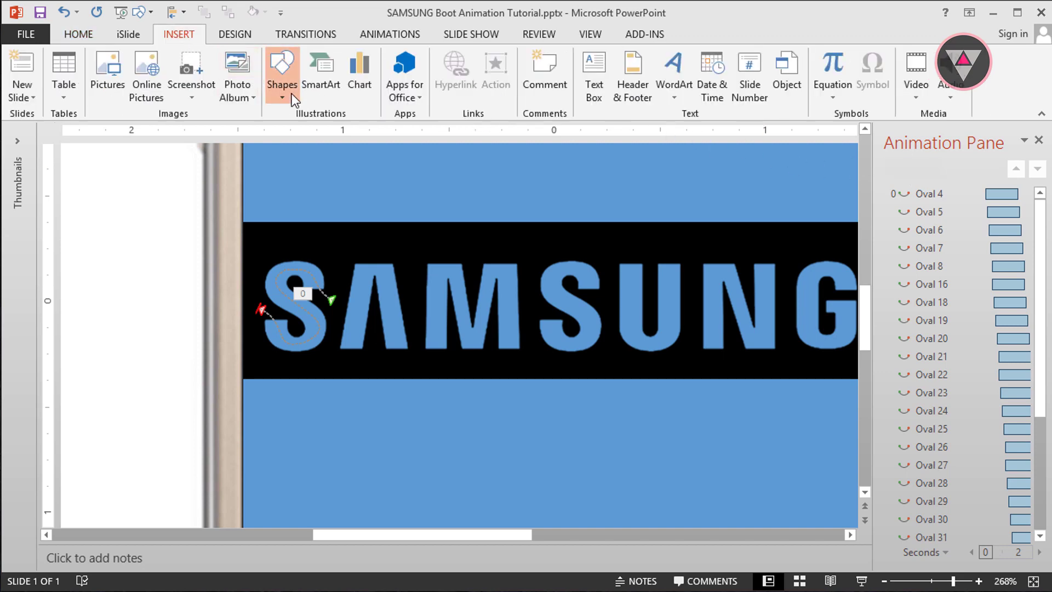
pyautogui.click(324, 134)
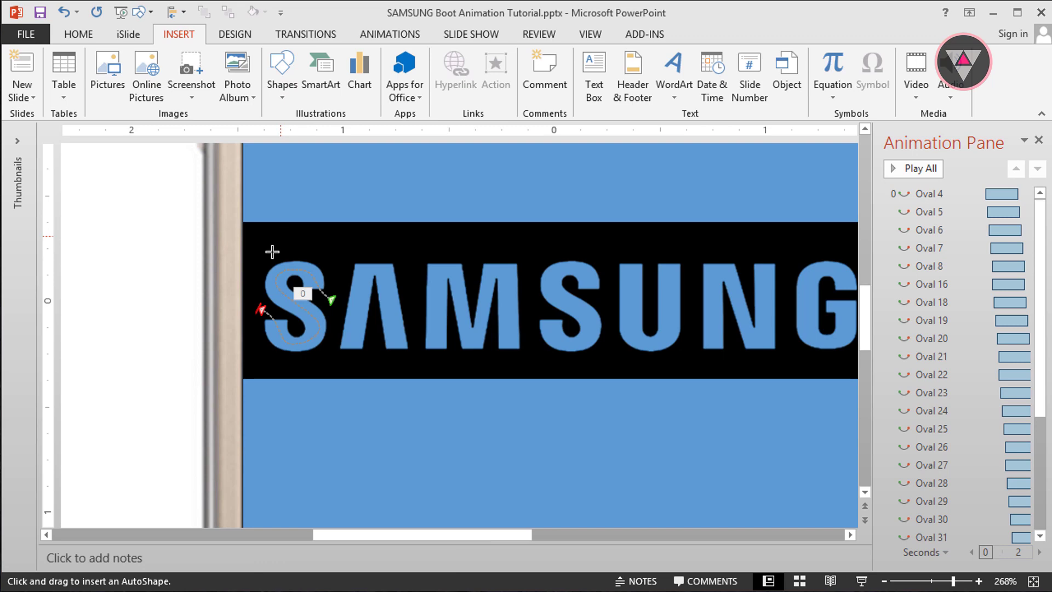
pyautogui.moveTo(248, 252); pyautogui.dragTo(334, 370)
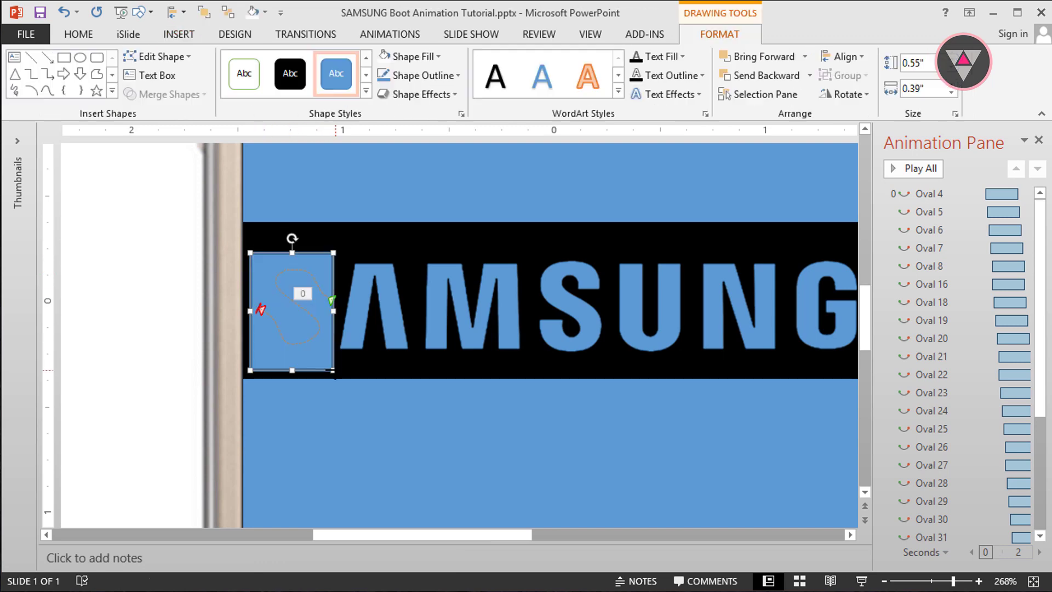
pyautogui.click(382, 56)
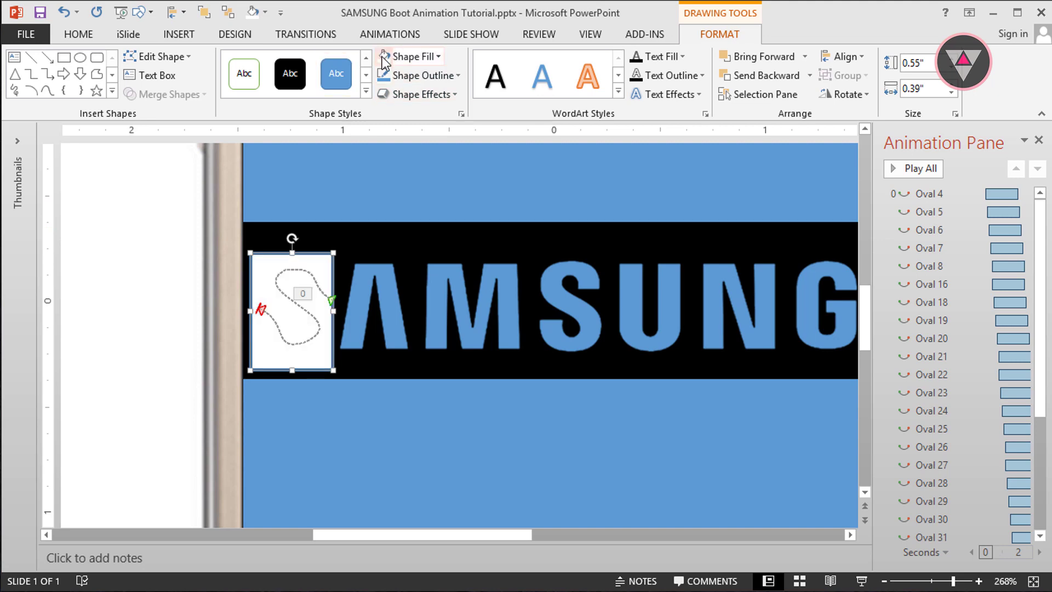
pyautogui.click(412, 78)
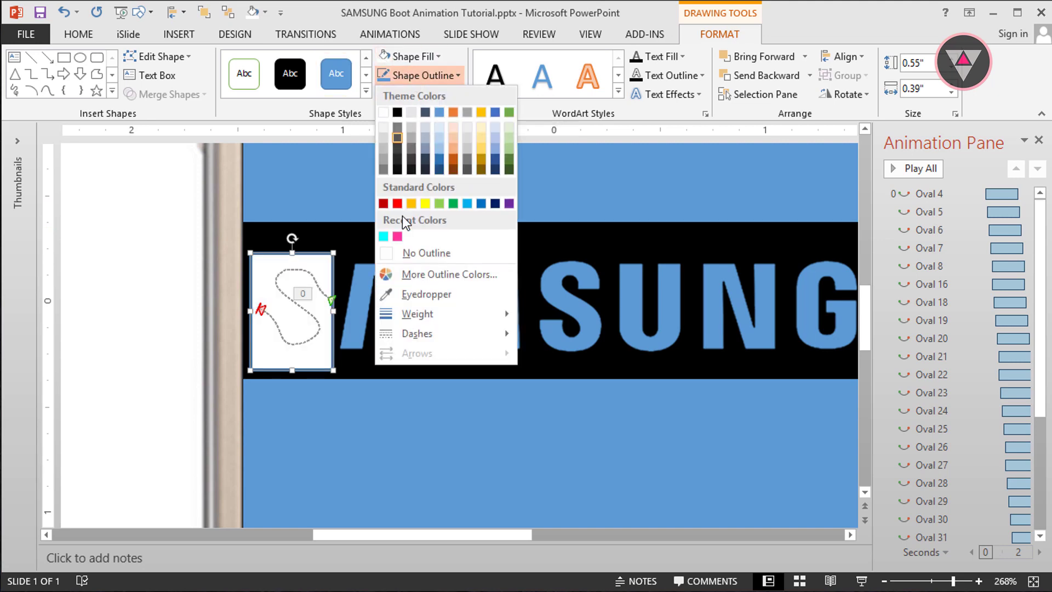
pyautogui.click(402, 252)
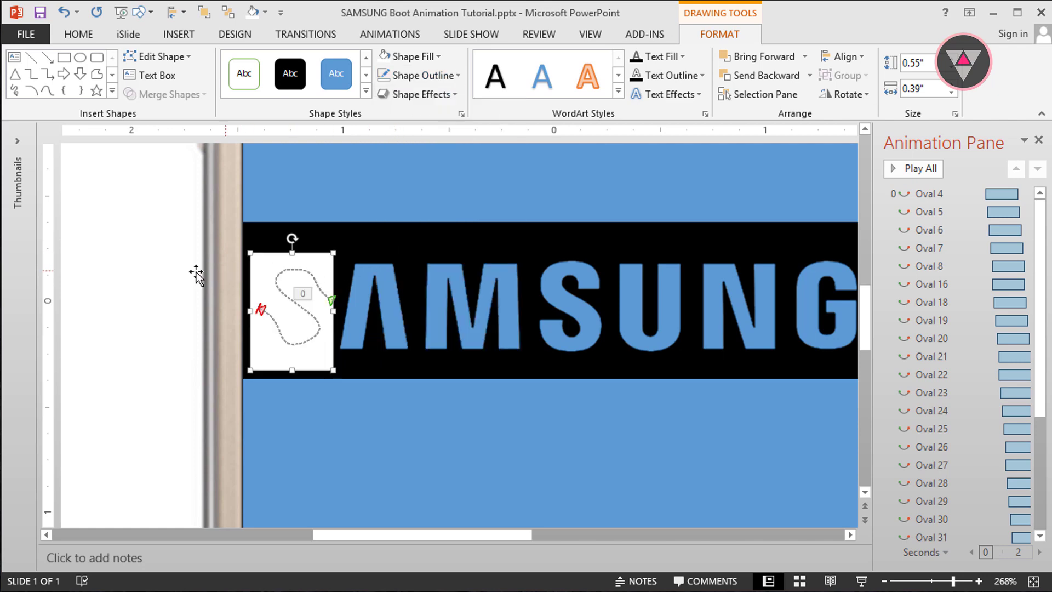
# Bring the small oval at the path's end to the front, then reselect the white rectangle.
pyautogui.click(90, 274)
pyautogui.moveTo(76, 267)
pyautogui.mouseDown()
pyautogui.moveTo(324, 307)
pyautogui.moveTo(396, 343)
pyautogui.mouseUp()
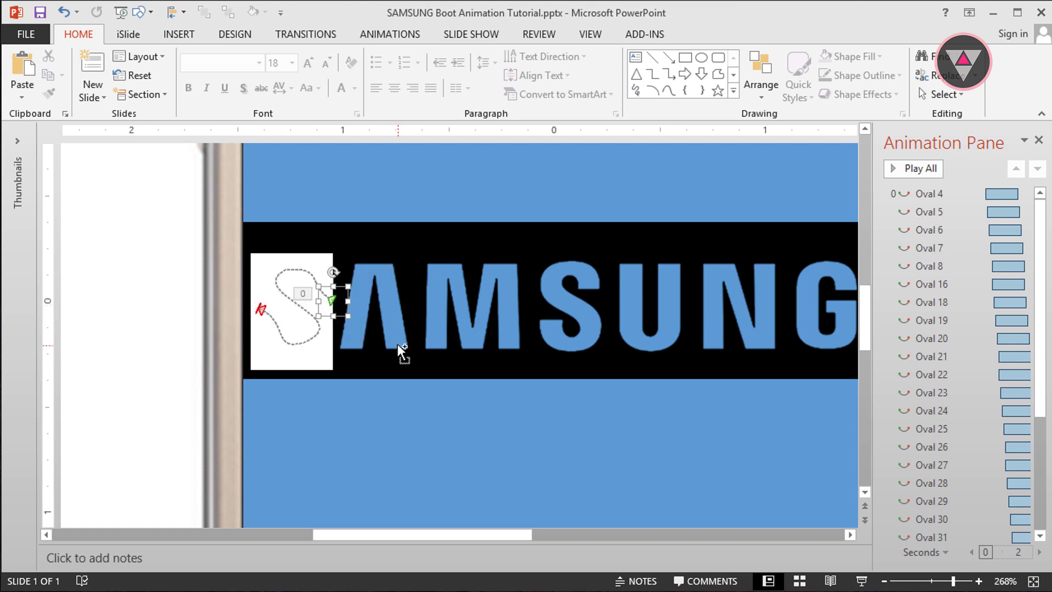
pyautogui.rightClick(349, 303)
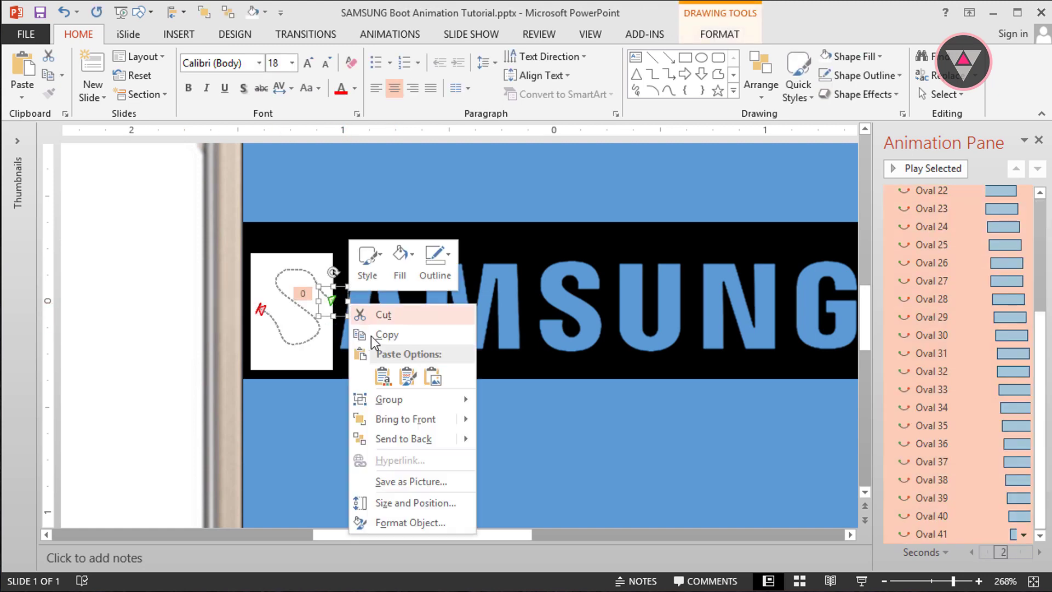
pyautogui.moveTo(410, 422)
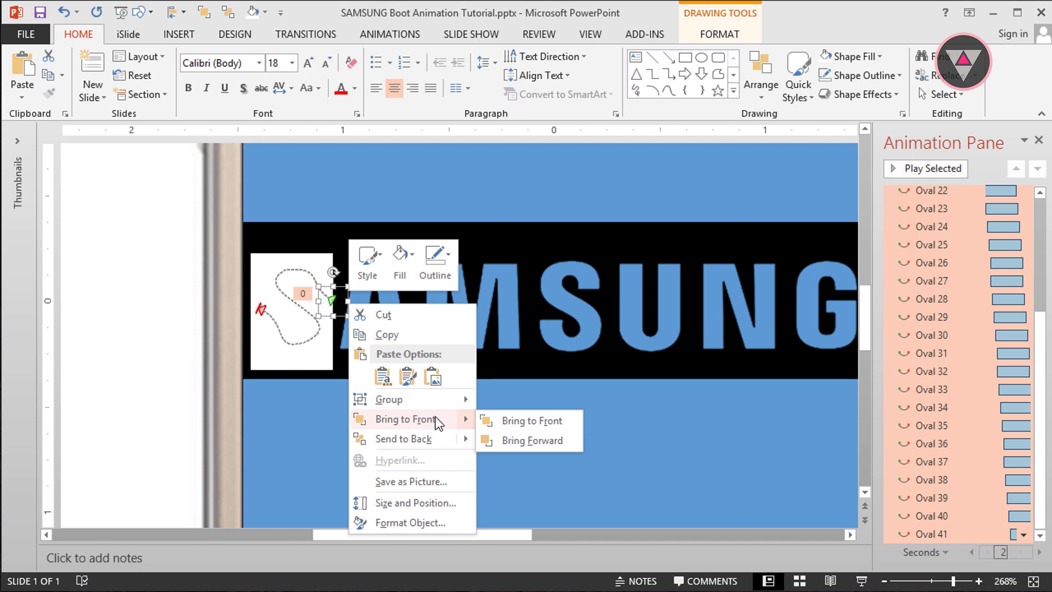
pyautogui.click(507, 420)
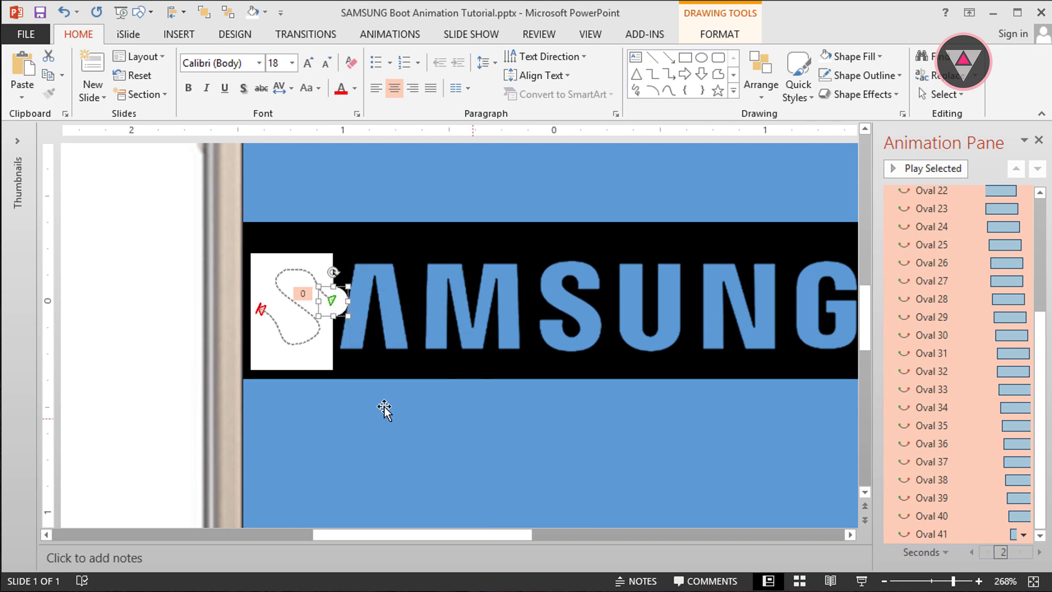
pyautogui.click(313, 359)
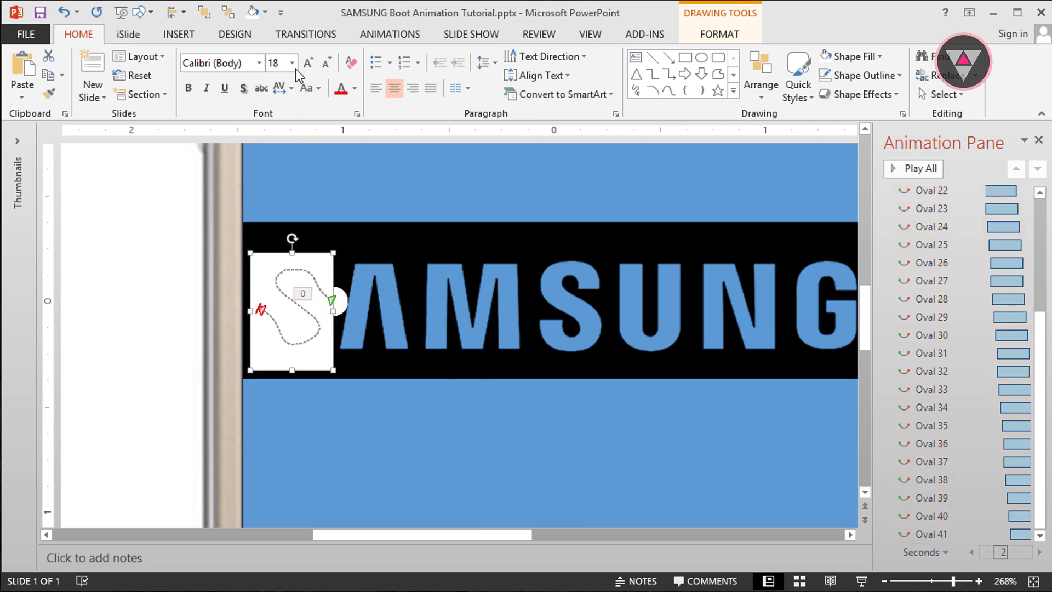
pyautogui.click(375, 33)
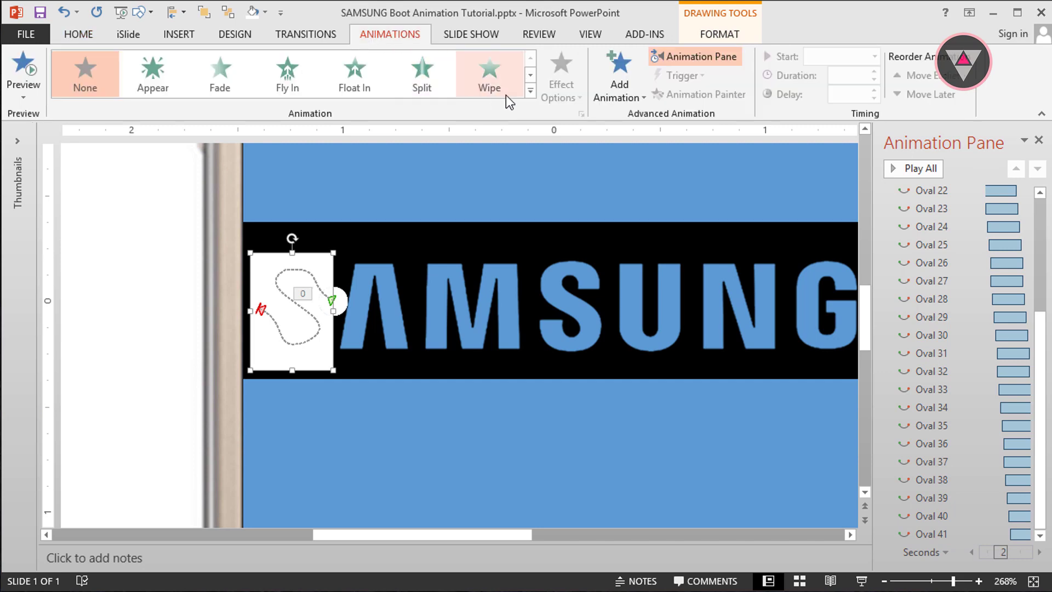
# Give the white rectangle an Appear entrance starting With Previous, delay lowered to 1.75 seconds.
pyautogui.click(166, 74)
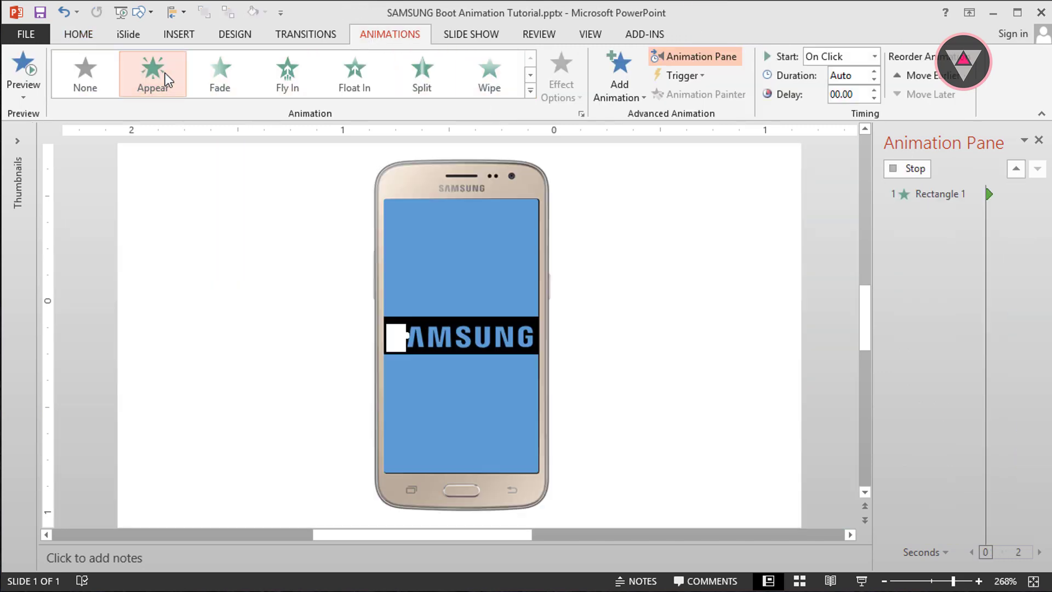
pyautogui.click(869, 58)
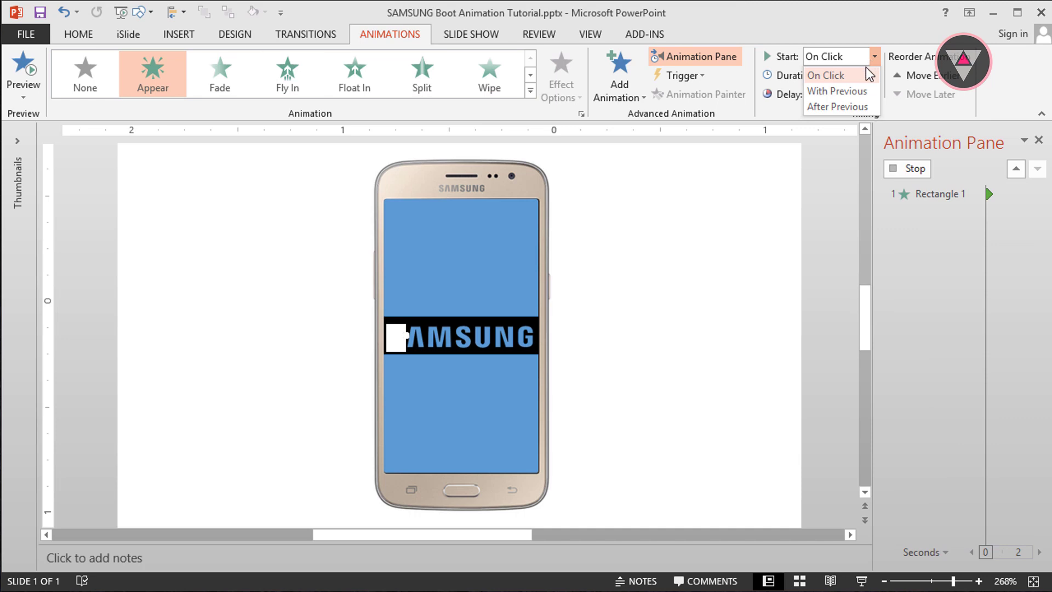
pyautogui.click(856, 92)
pyautogui.write('2.4')
pyautogui.press('Return')
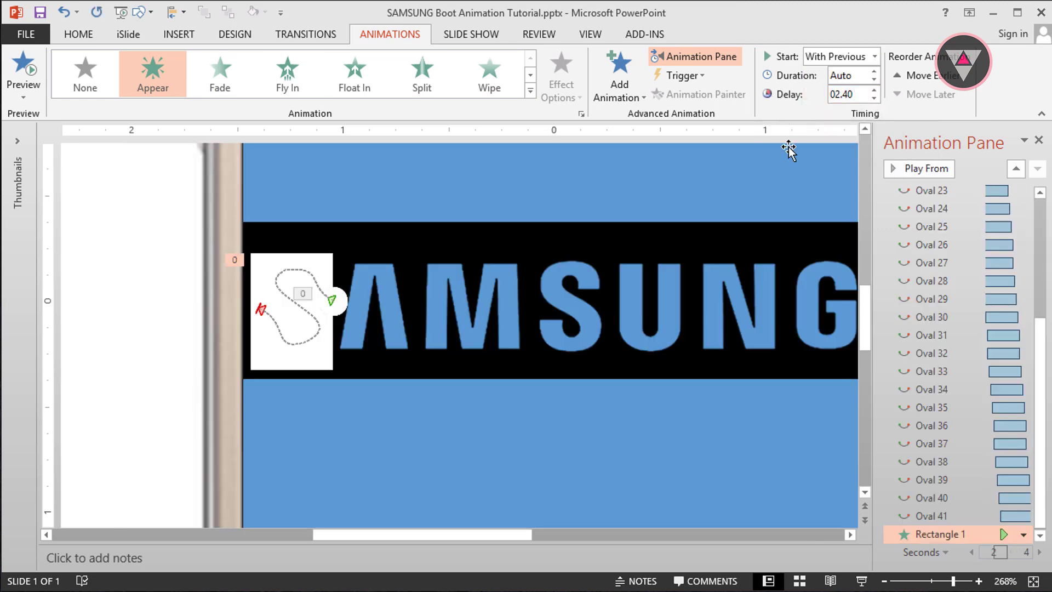
pyautogui.click(876, 97)
pyautogui.click(876, 97)
pyautogui.click(875, 96)
pyautogui.click(875, 97)
pyautogui.click(876, 97)
pyautogui.click(875, 97)
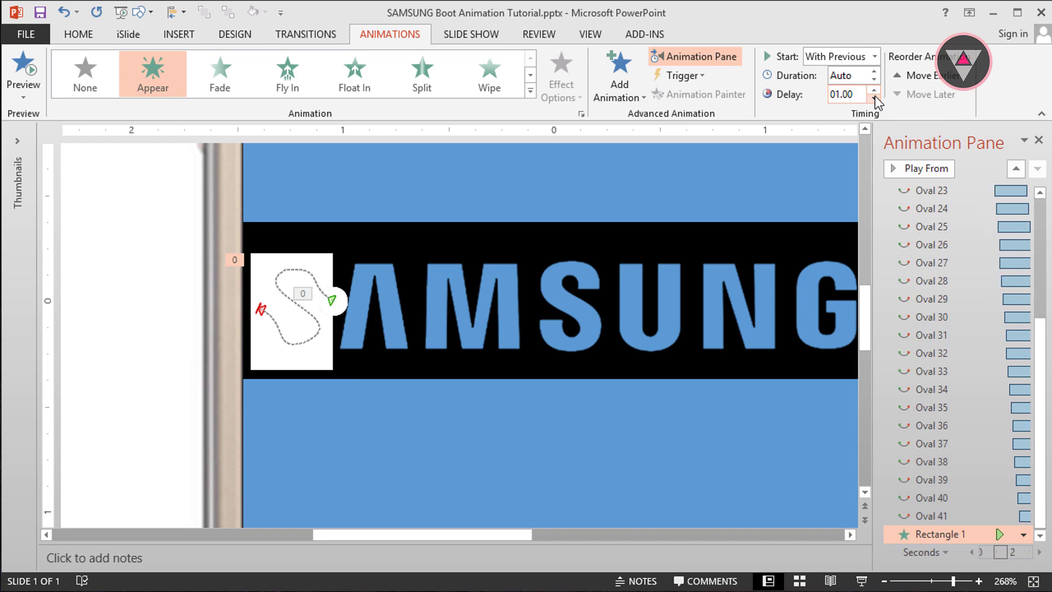
pyautogui.click(875, 96)
pyautogui.click(876, 97)
pyautogui.click(876, 97)
pyautogui.click(875, 97)
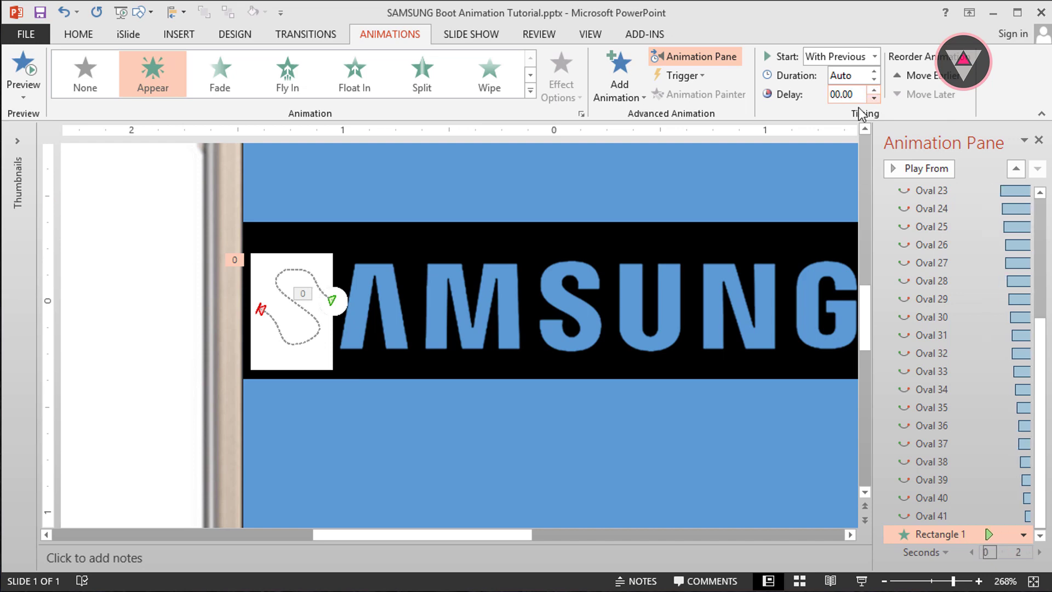
# Bring the logo picture to the front so a white S shows.
pyautogui.rightClick(392, 357)
pyautogui.moveTo(492, 494)
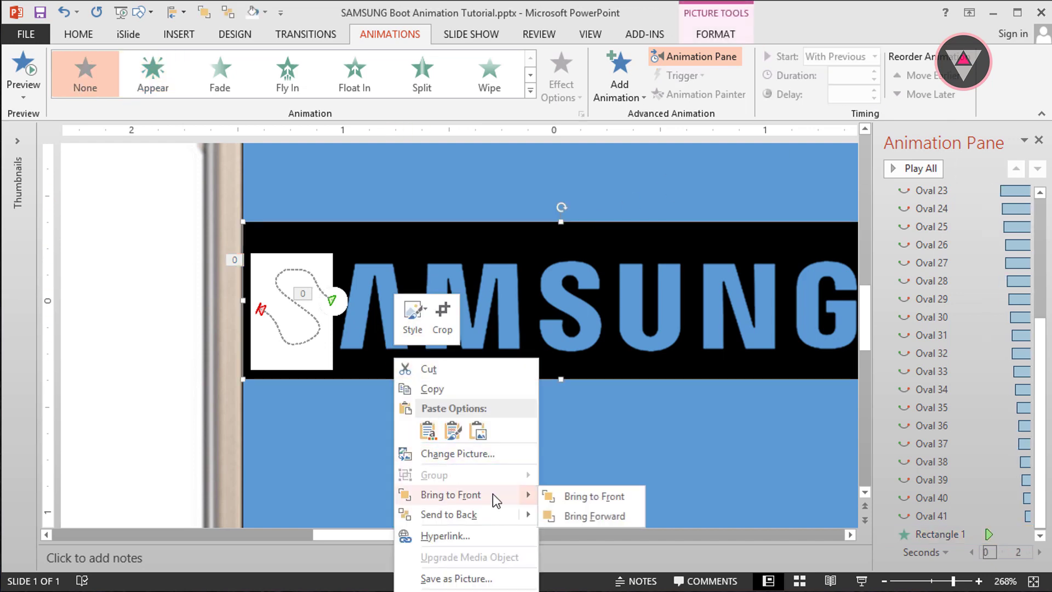
pyautogui.click(573, 498)
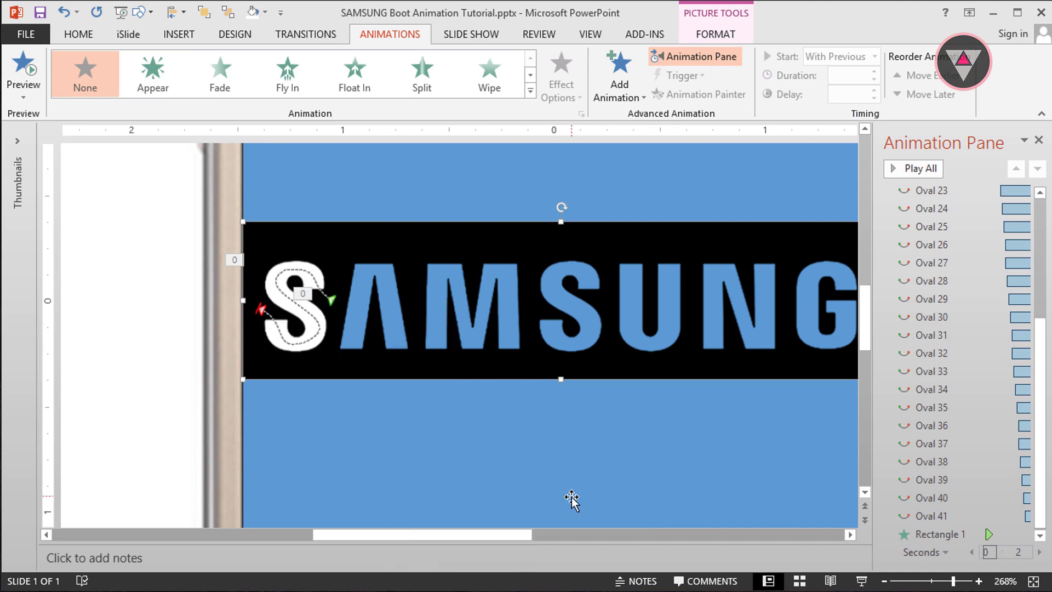
# Play the slide's animations to check them, then close the Animation Pane.
pyautogui.click(912, 168)
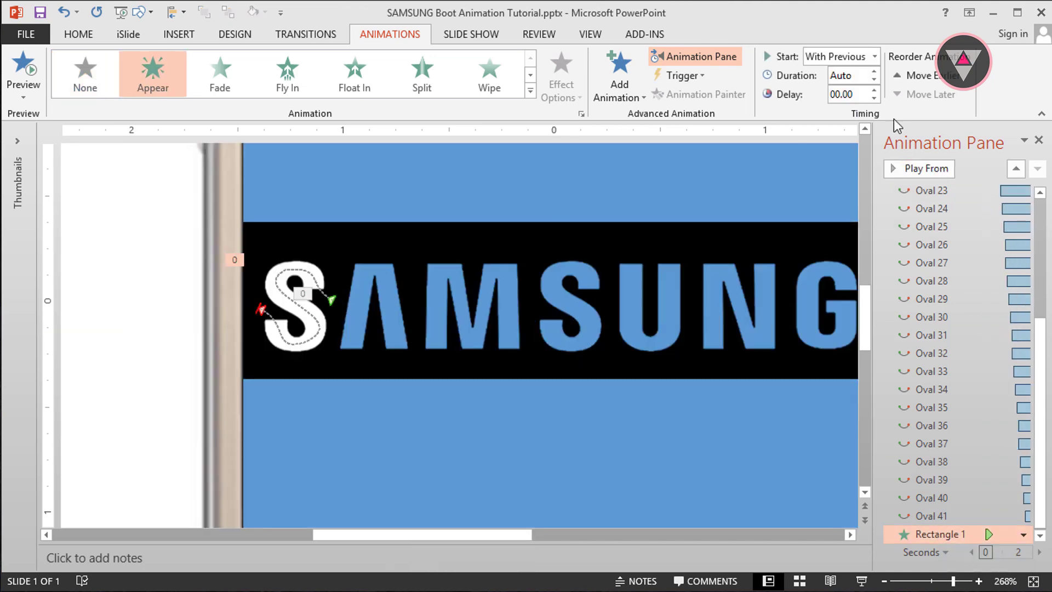
pyautogui.click(91, 298)
pyautogui.click(915, 168)
pyautogui.click(124, 360)
pyautogui.click(928, 172)
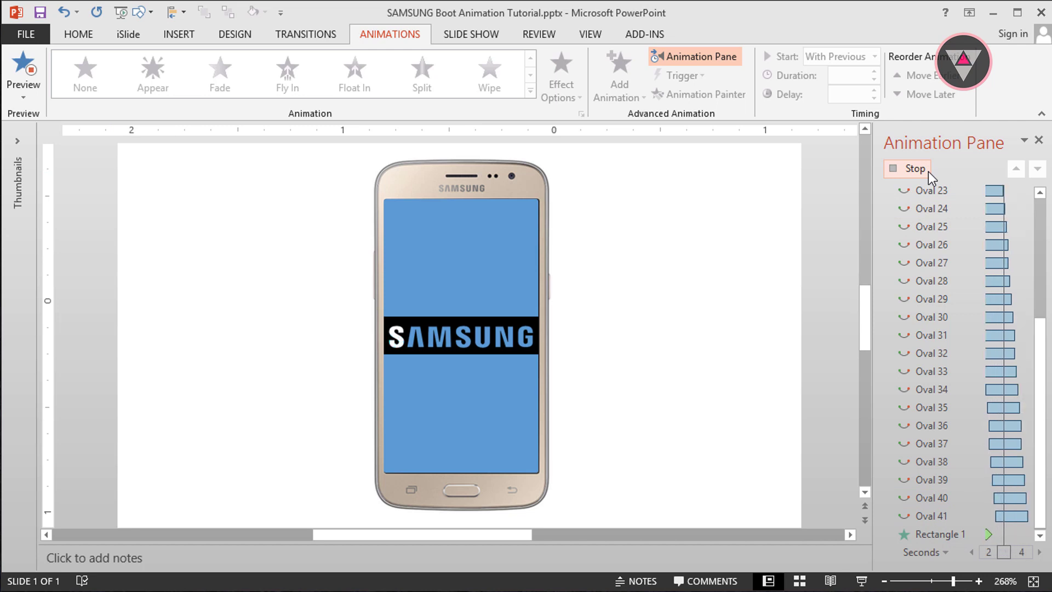
pyautogui.click(928, 172)
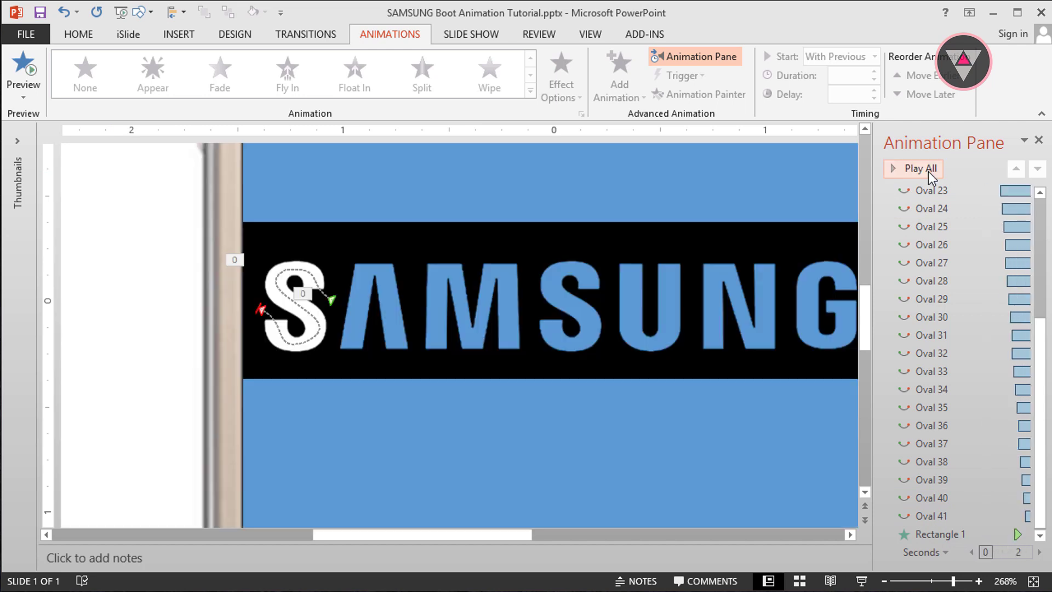
pyautogui.click(1038, 142)
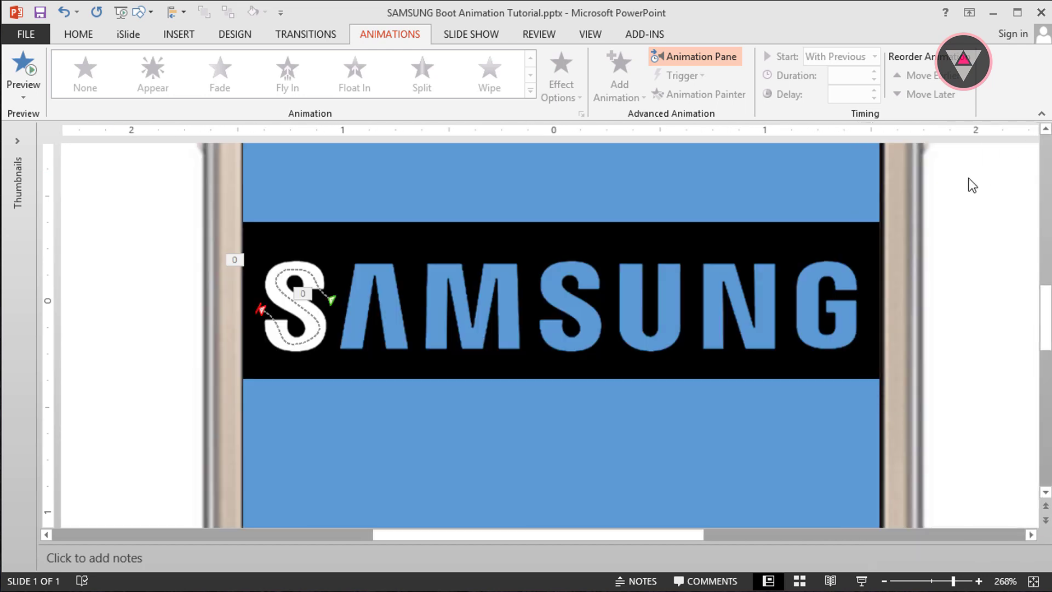
pyautogui.click(786, 194)
# Fill the blue phone-screen rectangle black, then run the slide show to check the animation.
pyautogui.doubleClick(786, 194)
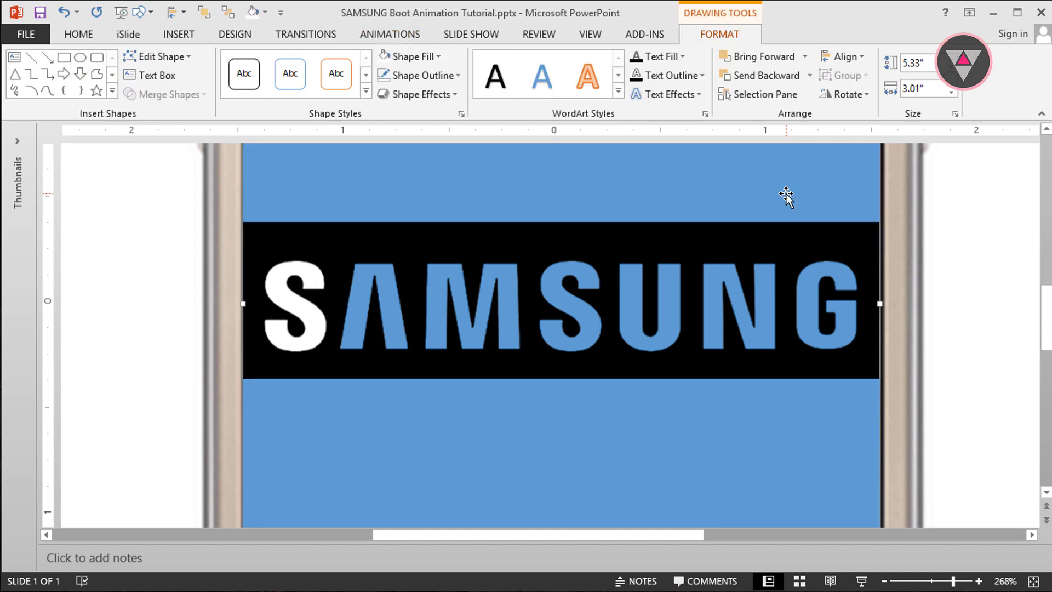
pyautogui.click(424, 59)
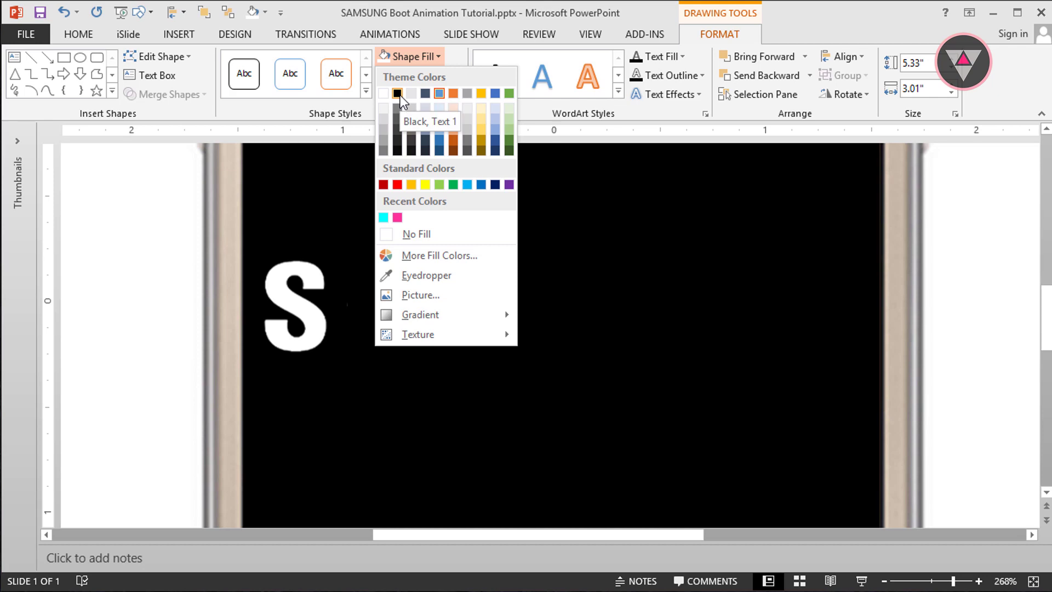
pyautogui.click(396, 95)
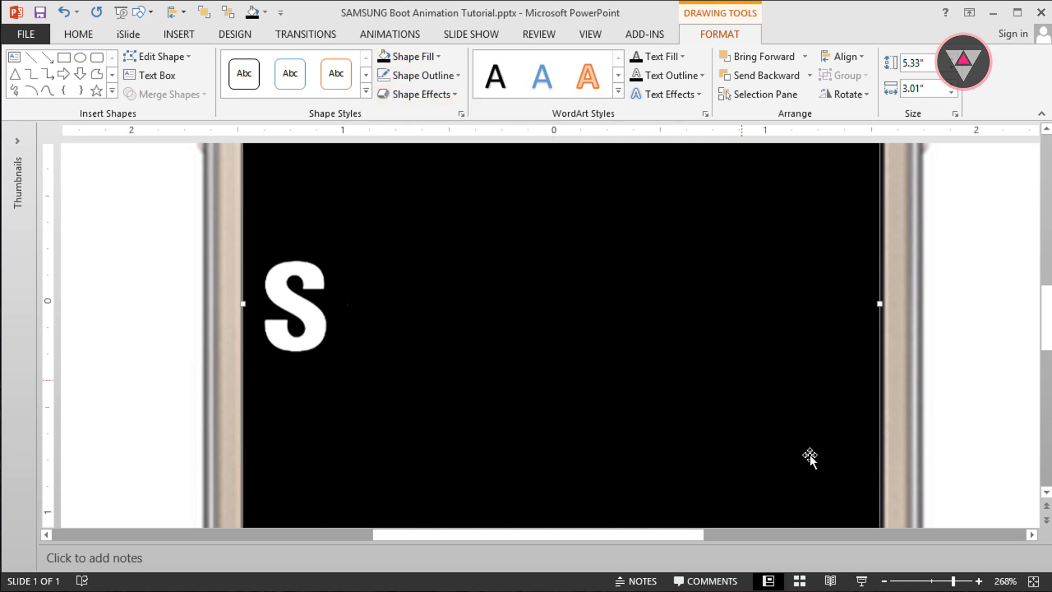
pyautogui.click(863, 581)
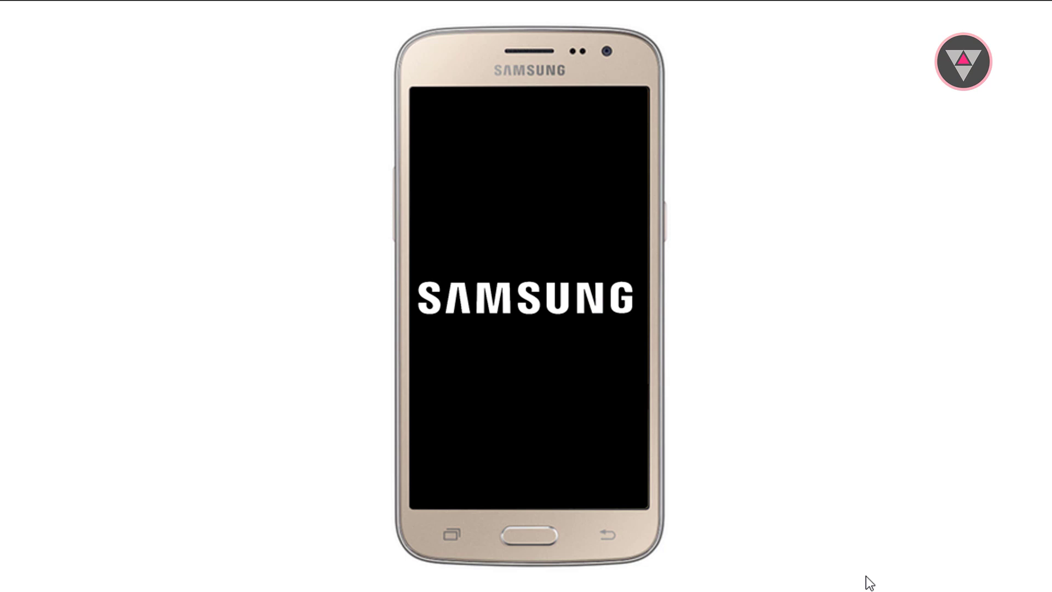
pyautogui.press('Escape')
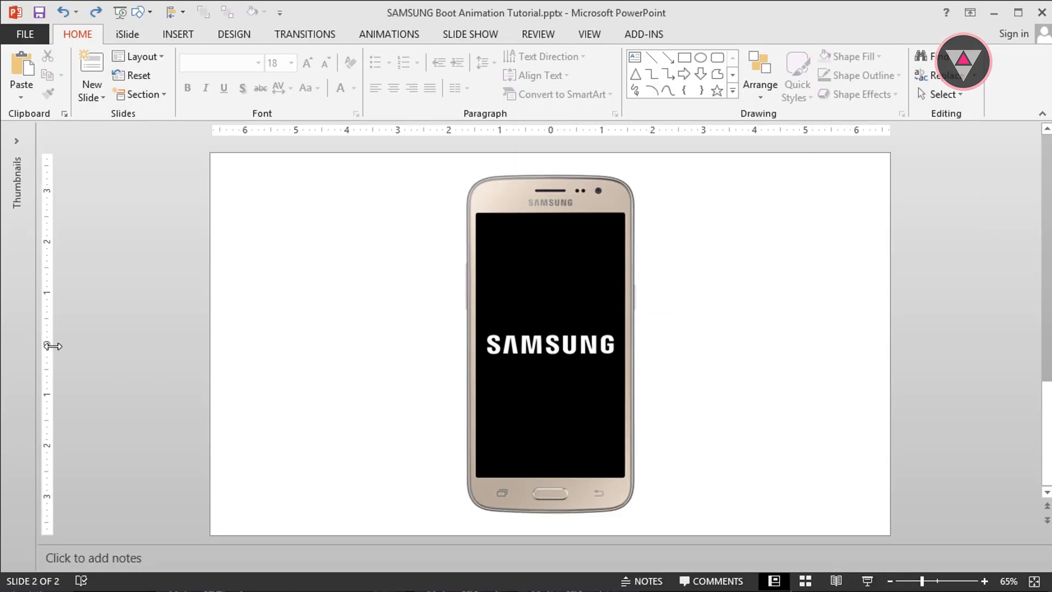
# Duplicate slide 2 to create a third slide.
pyautogui.moveTo(52, 345); pyautogui.dragTo(77, 357)
pyautogui.click(40, 192)
pyautogui.hotkey('ctrl', 'd')
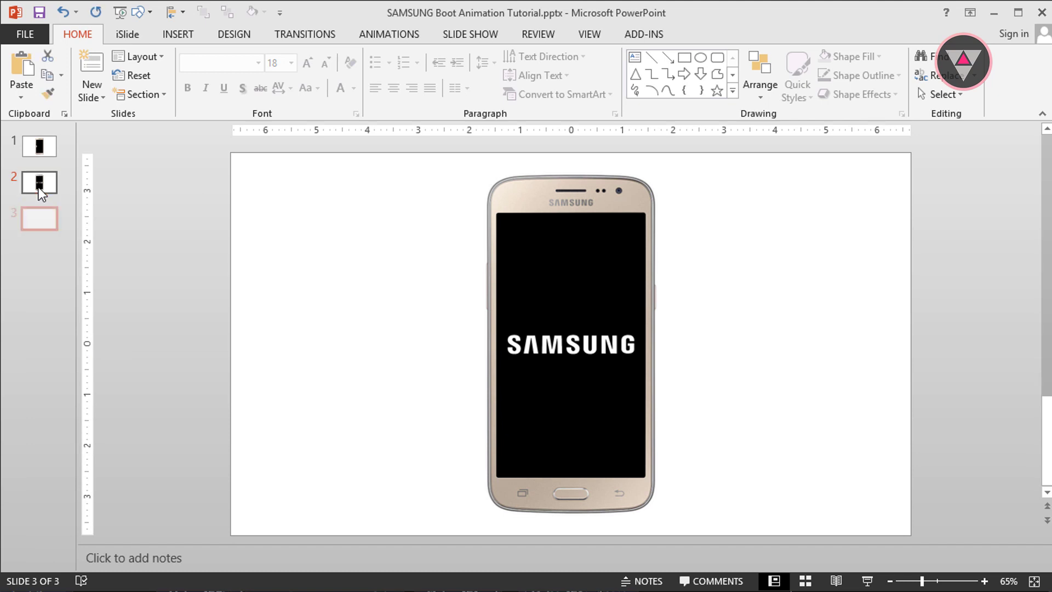
pyautogui.moveTo(76, 231); pyautogui.dragTo(22, 231)
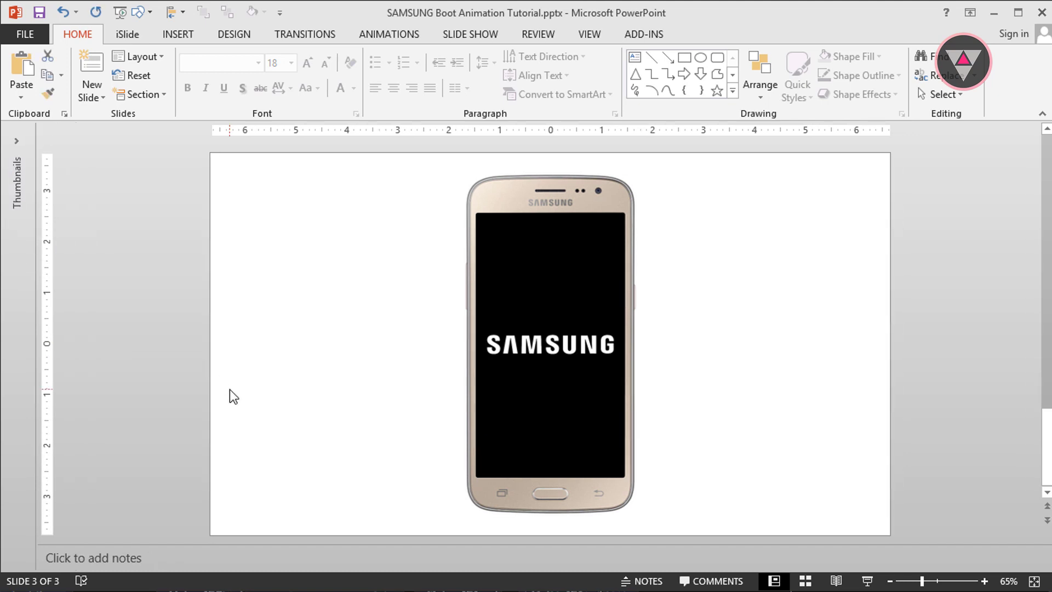
# Delete all animations on the new slide from the Animation Pane.
pyautogui.click(402, 33)
pyautogui.click(680, 56)
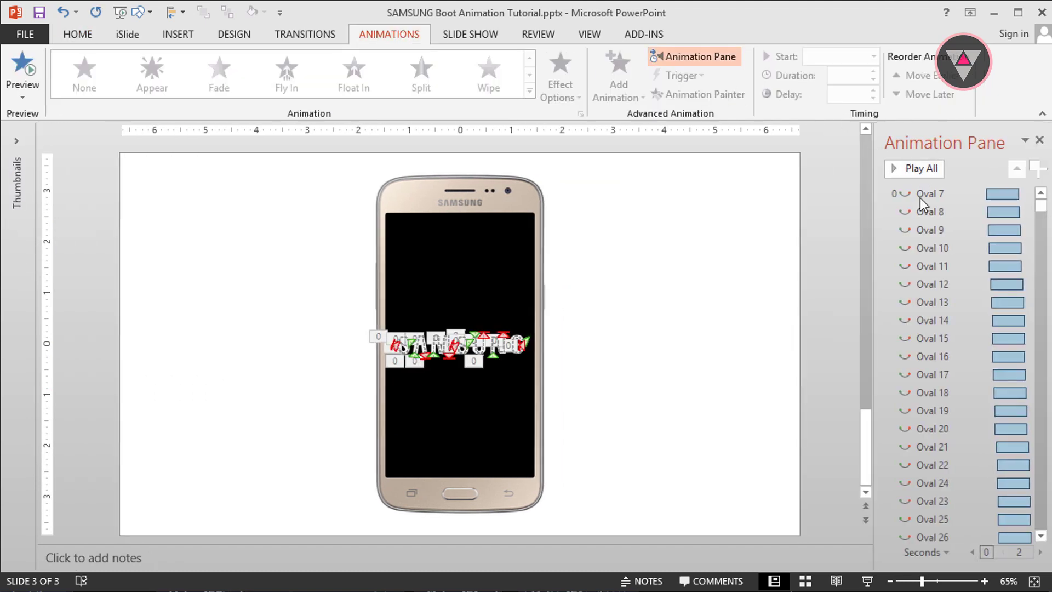
pyautogui.click(919, 199)
pyautogui.hotkey('ctrl', 'a')
pyautogui.press('Delete')
pyautogui.click(523, 355)
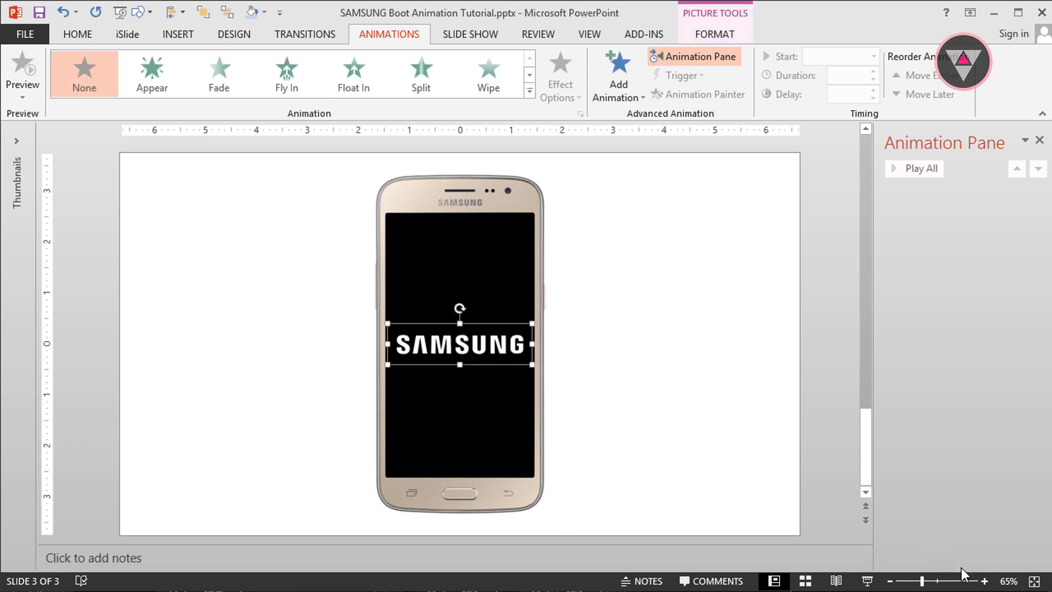
# Zoom in and draw a small oval beside the S in SAMSUNG.
pyautogui.click(960, 582)
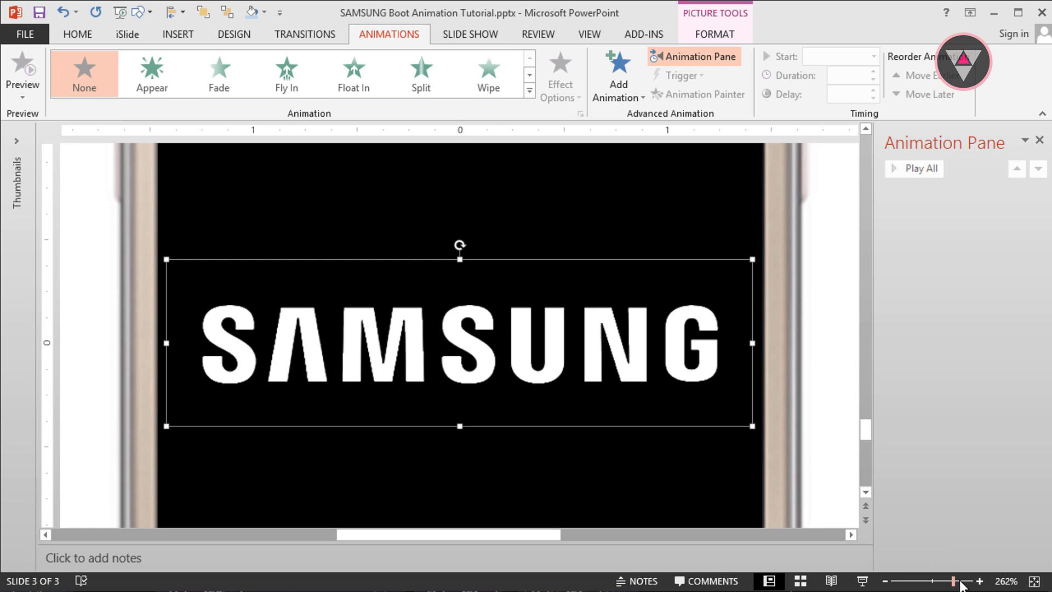
pyautogui.click(712, 59)
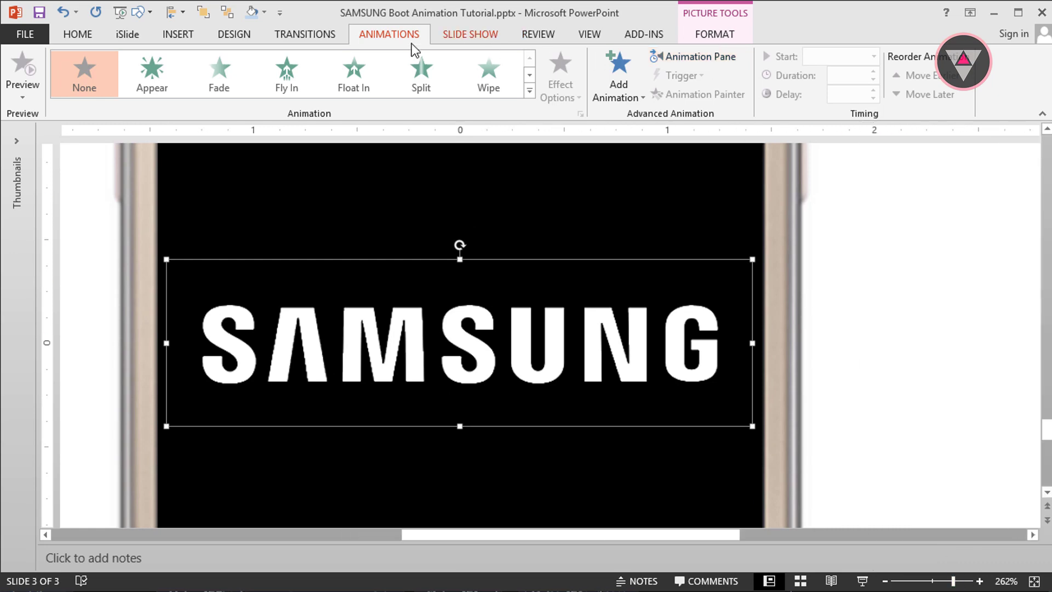
pyautogui.click(186, 34)
pyautogui.click(279, 96)
pyautogui.click(339, 133)
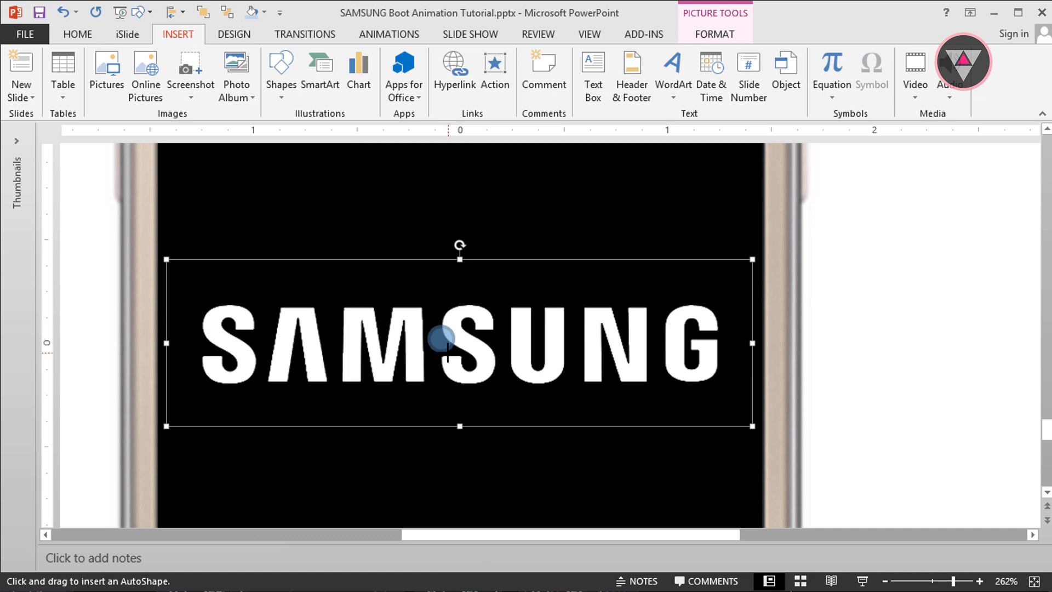
pyautogui.moveTo(448, 346); pyautogui.dragTo(428, 324)
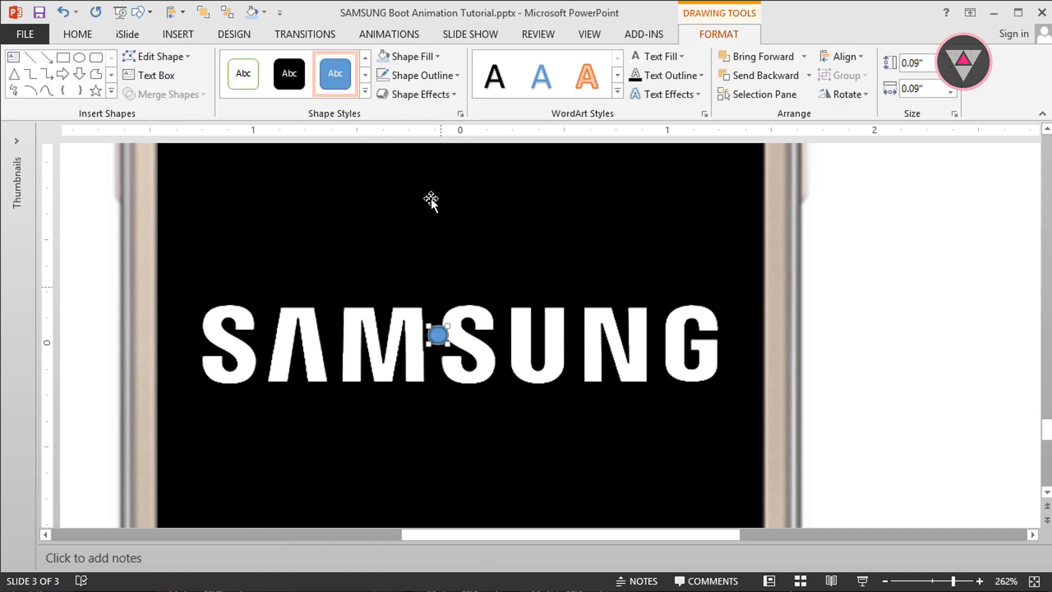
# Remove the oval's outline and fill it cyan.
pyautogui.click(423, 82)
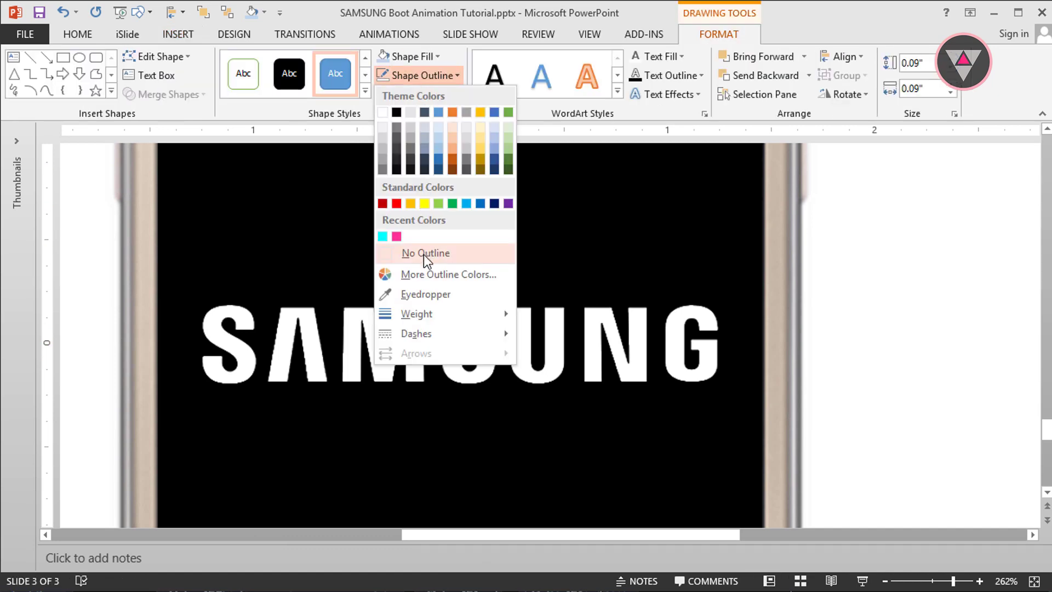
pyautogui.click(423, 253)
pyautogui.click(413, 60)
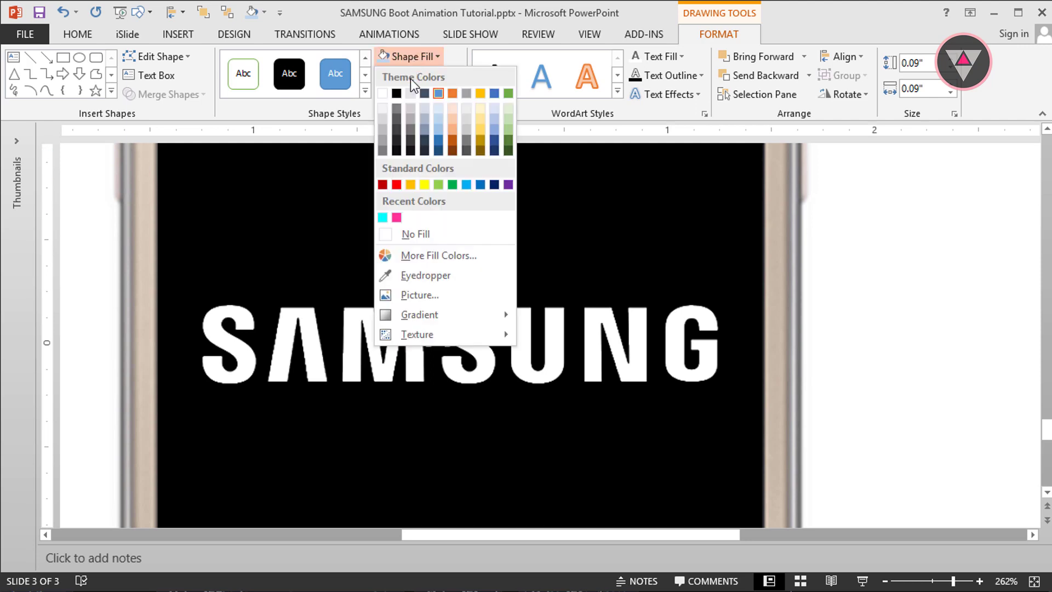
pyautogui.click(382, 218)
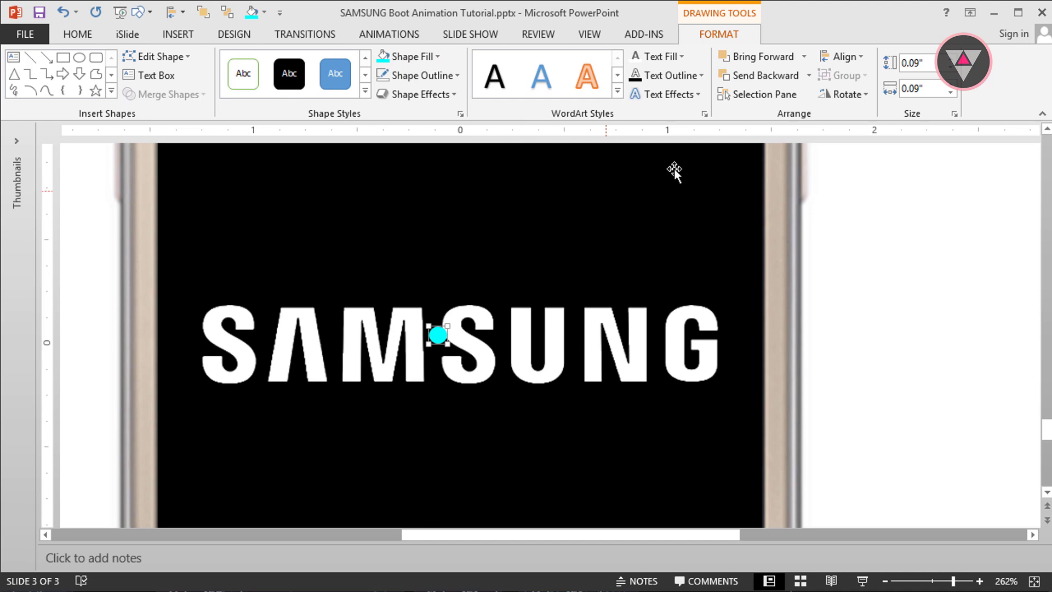
# Centre the cyan dot horizontally and vertically on the slide.
pyautogui.click(851, 64)
pyautogui.click(853, 97)
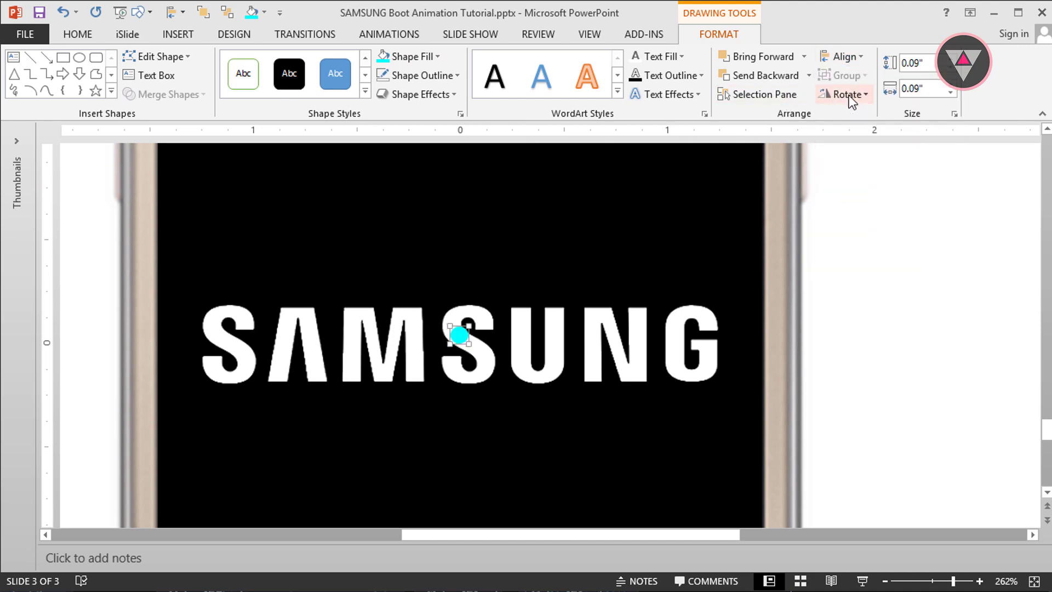
pyautogui.click(850, 64)
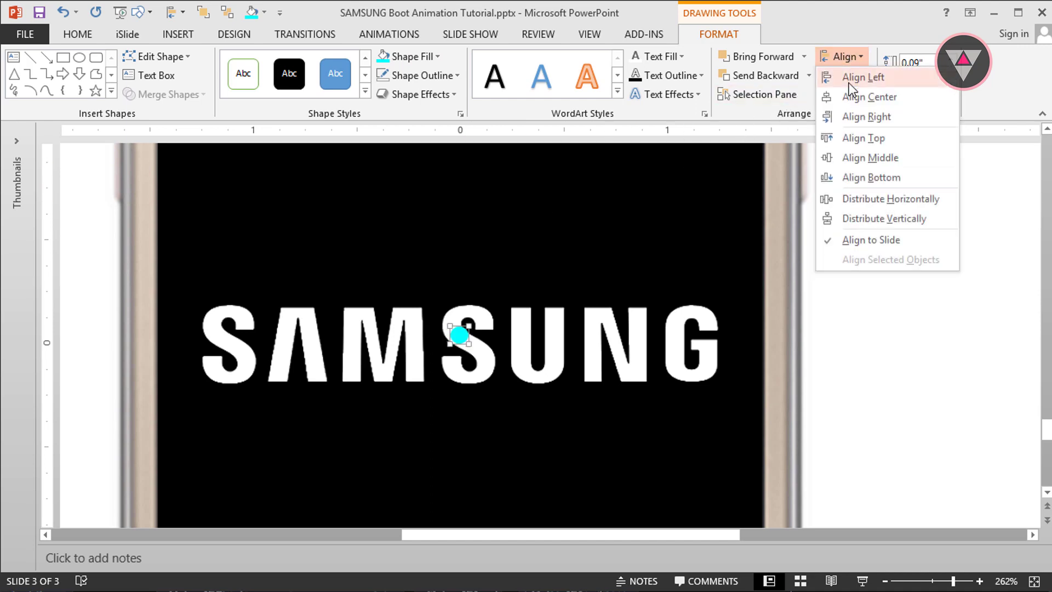
pyautogui.click(843, 156)
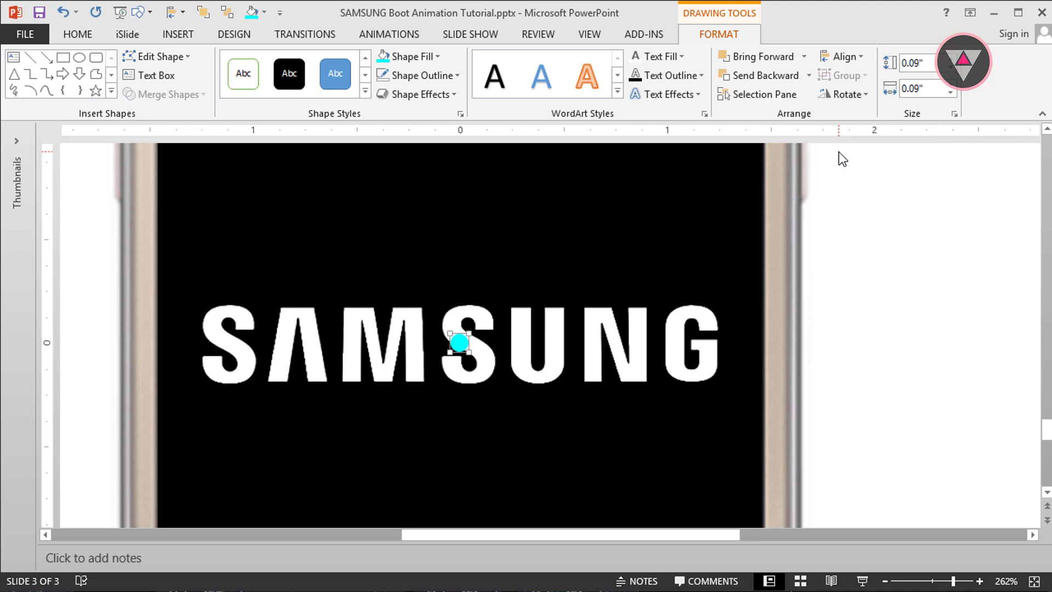
# Give the dot an Appear entrance and add a Lines motion path heading right.
pyautogui.click(389, 34)
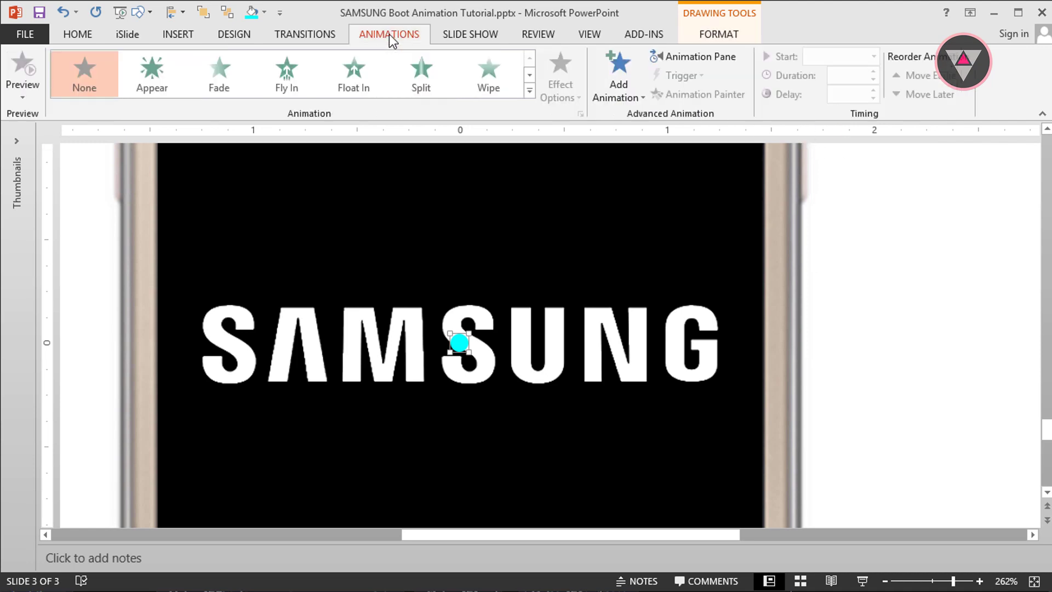
pyautogui.click(160, 76)
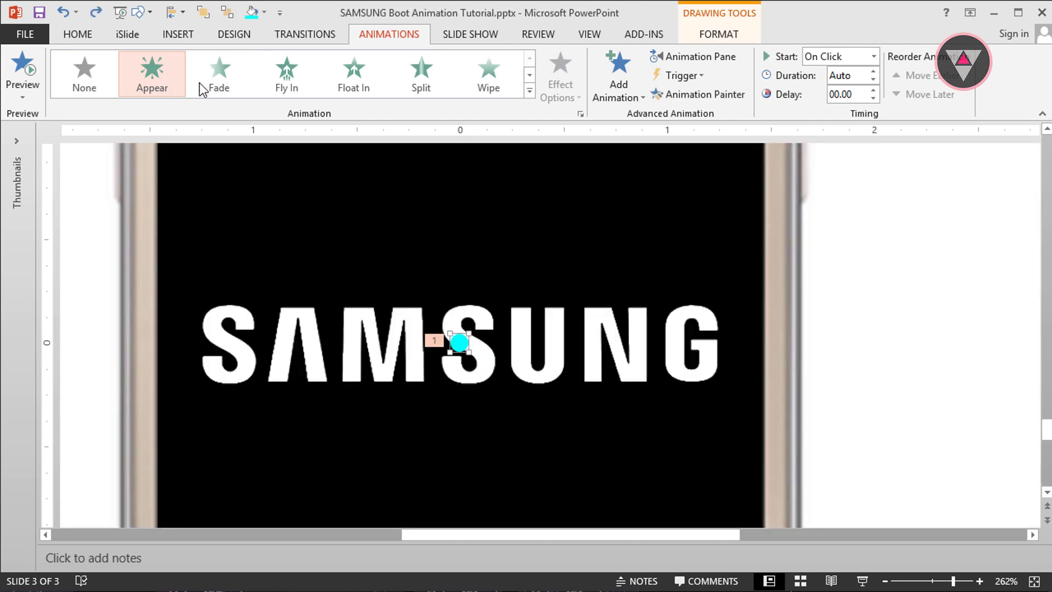
pyautogui.click(608, 93)
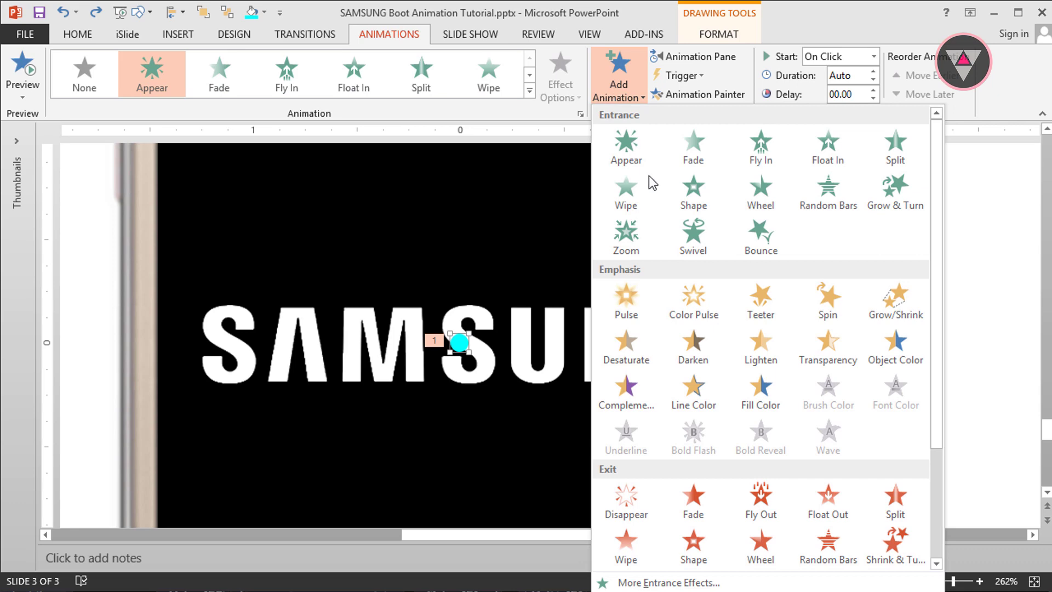
pyautogui.scroll(-3, 651, 230)
pyautogui.click(638, 488)
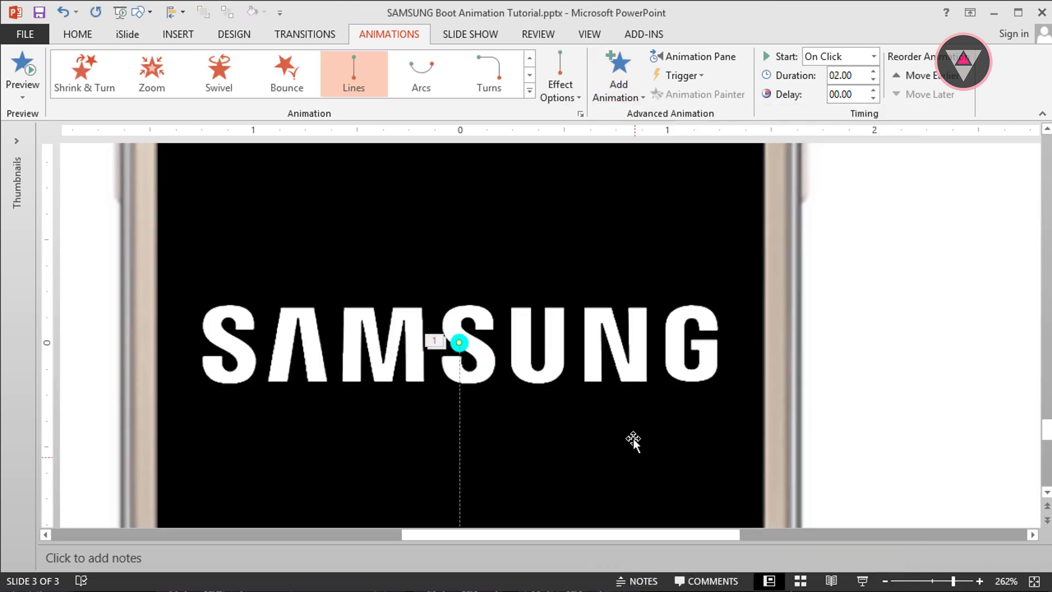
pyautogui.click(566, 93)
pyautogui.click(582, 218)
# Shorten the motion path to end just right of the logo, then select all slide objects.
pyautogui.scroll(3, 583, 224)
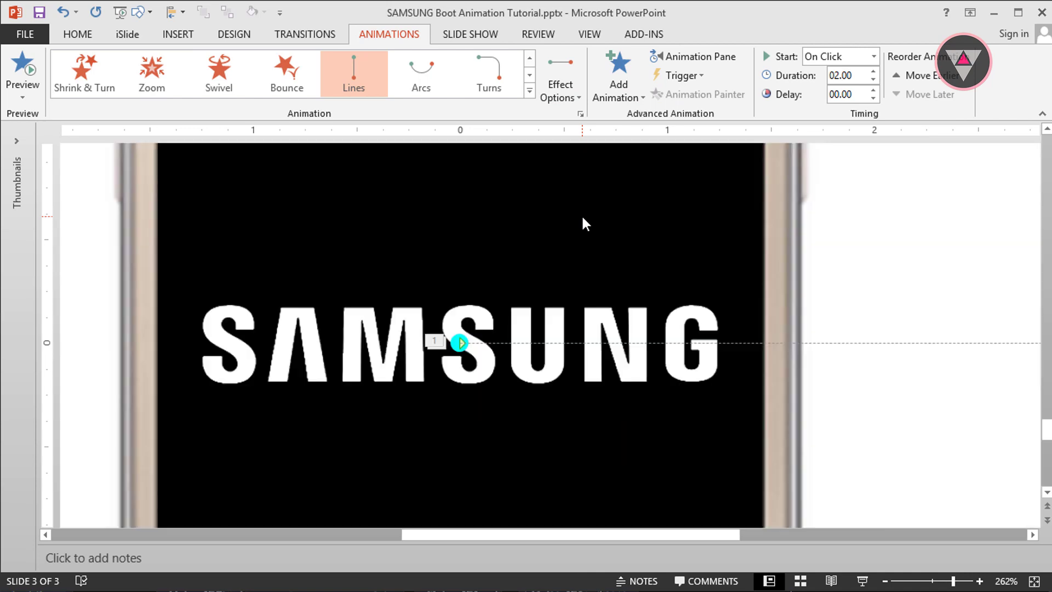
pyautogui.scroll(-5, 581, 239)
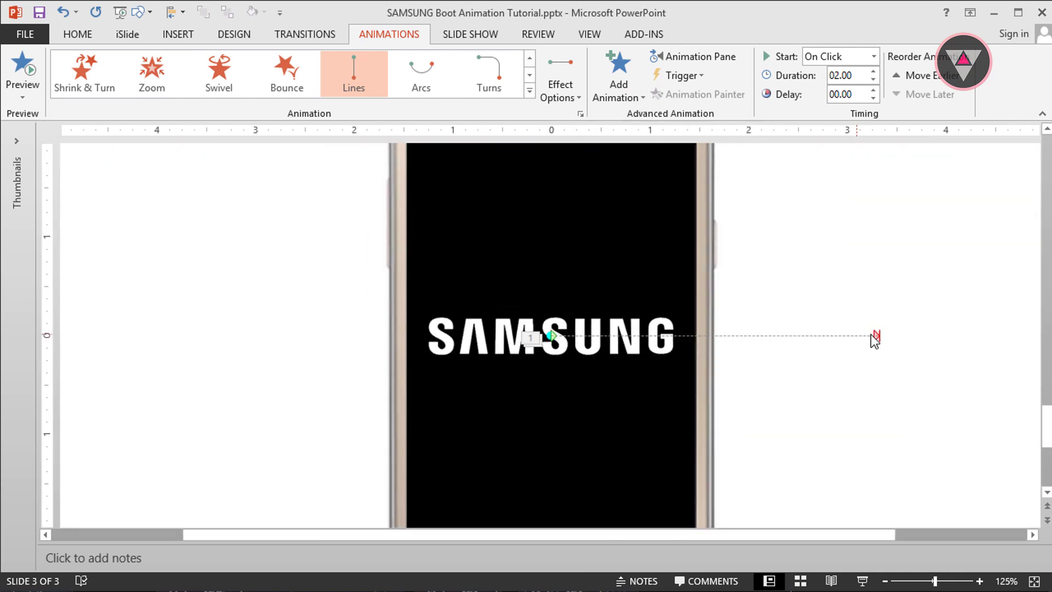
pyautogui.click(878, 336)
pyautogui.moveTo(879, 336); pyautogui.dragTo(674, 336)
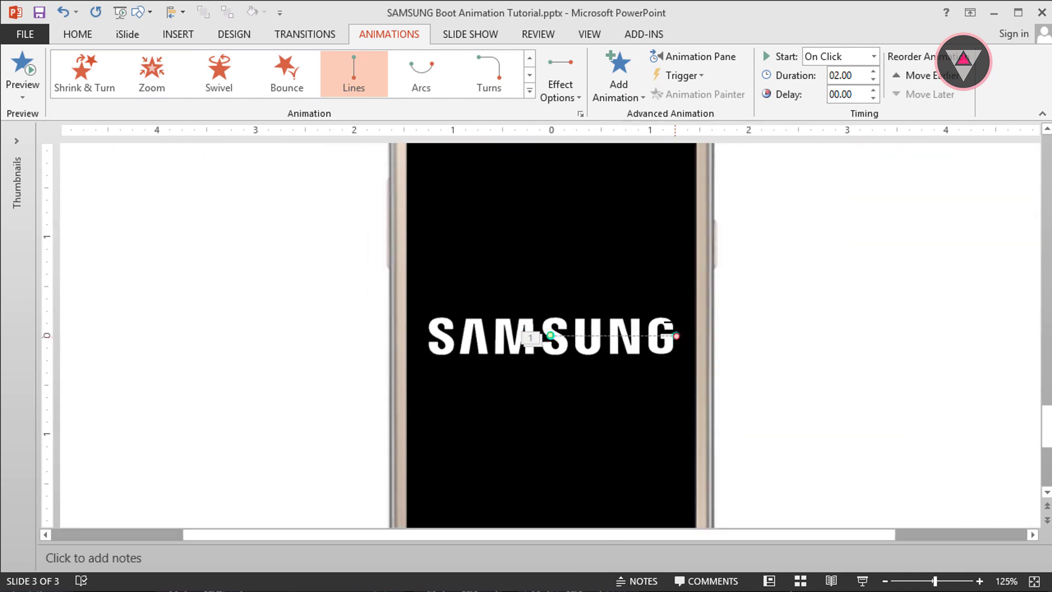
pyautogui.hotkey('ctrl', 'a')
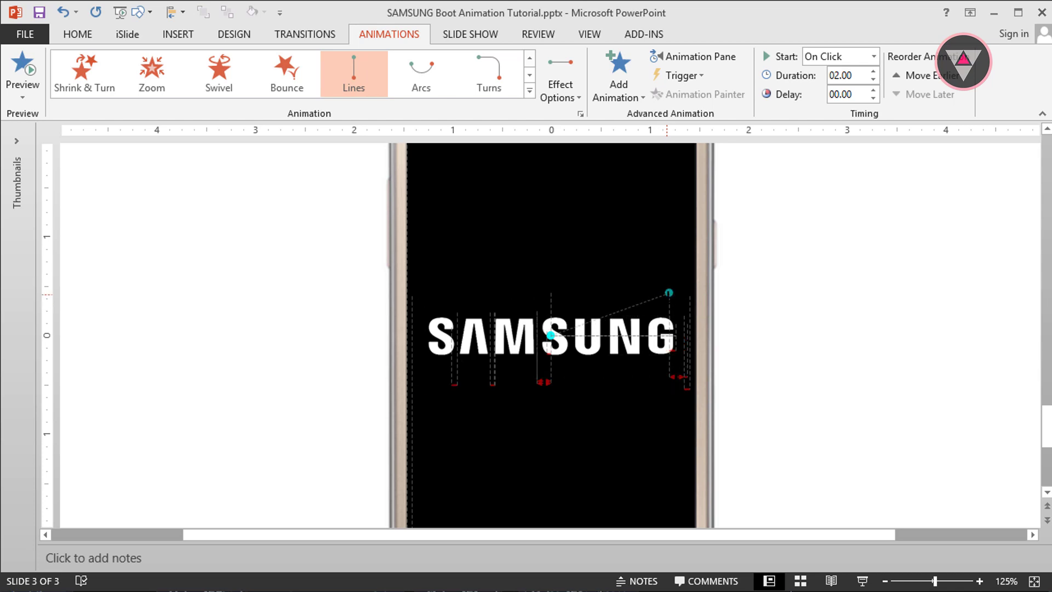
pyautogui.click(602, 97)
pyautogui.scroll(-3, 626, 324)
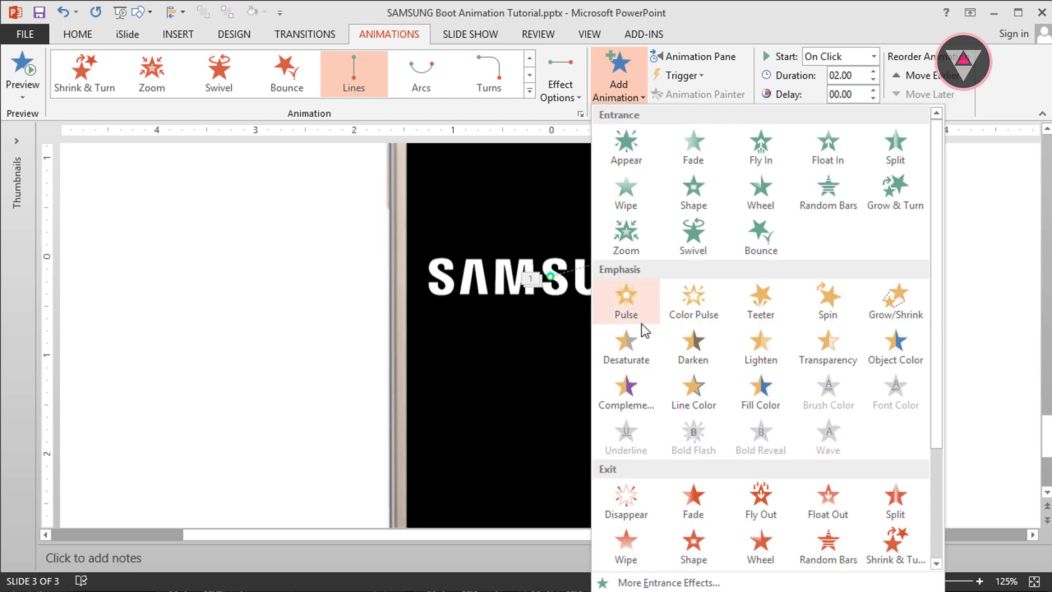
# Add a Basic Zoom exit effect to the cyan dot.
pyautogui.click(658, 589)
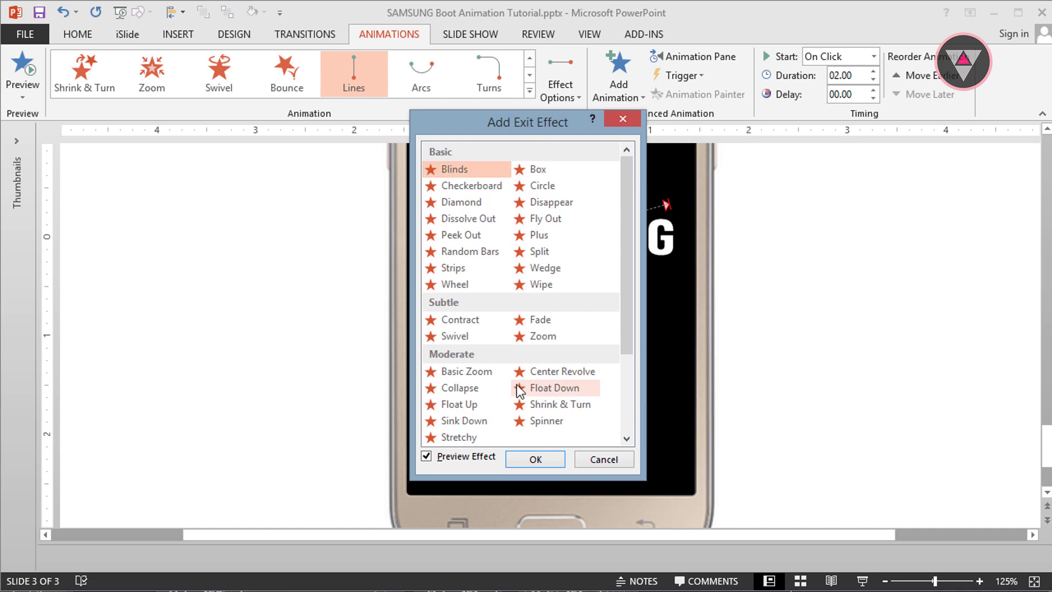
pyautogui.click(477, 371)
pyautogui.click(534, 458)
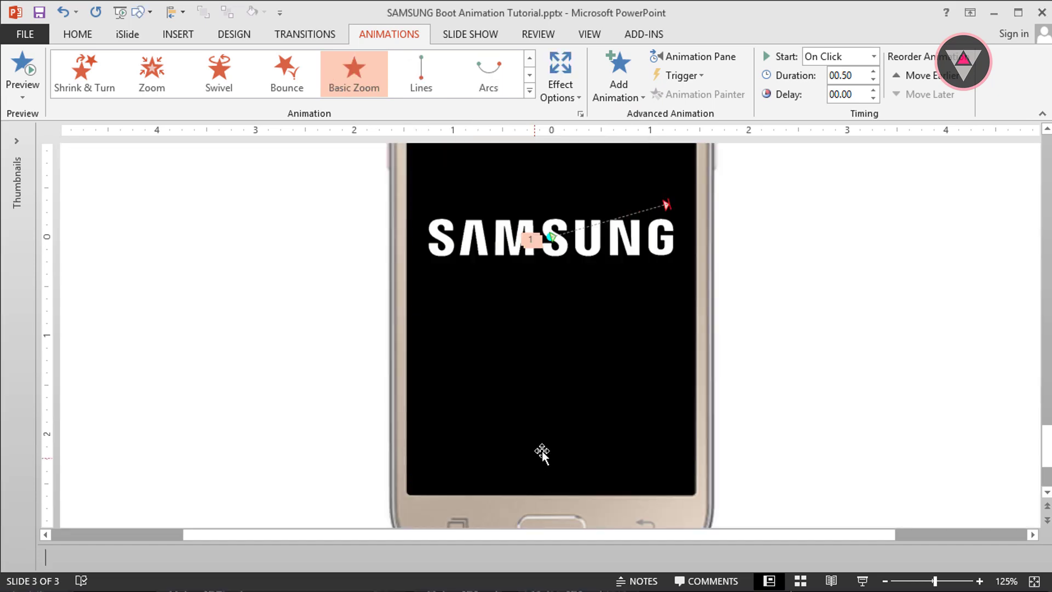
# Make all three Oval 1 animations start together.
pyautogui.click(679, 60)
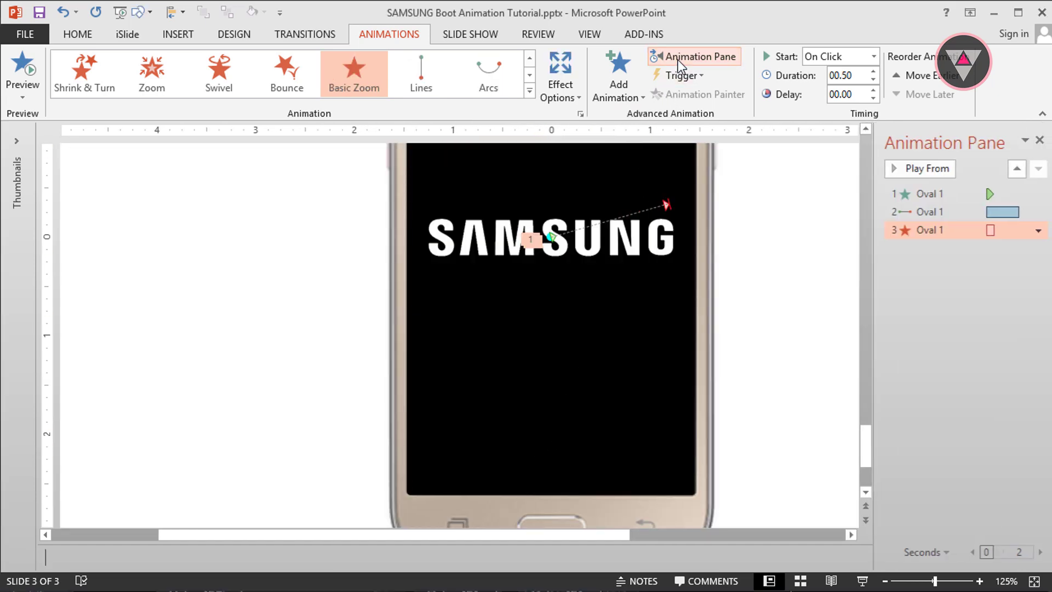
pyautogui.click(932, 255)
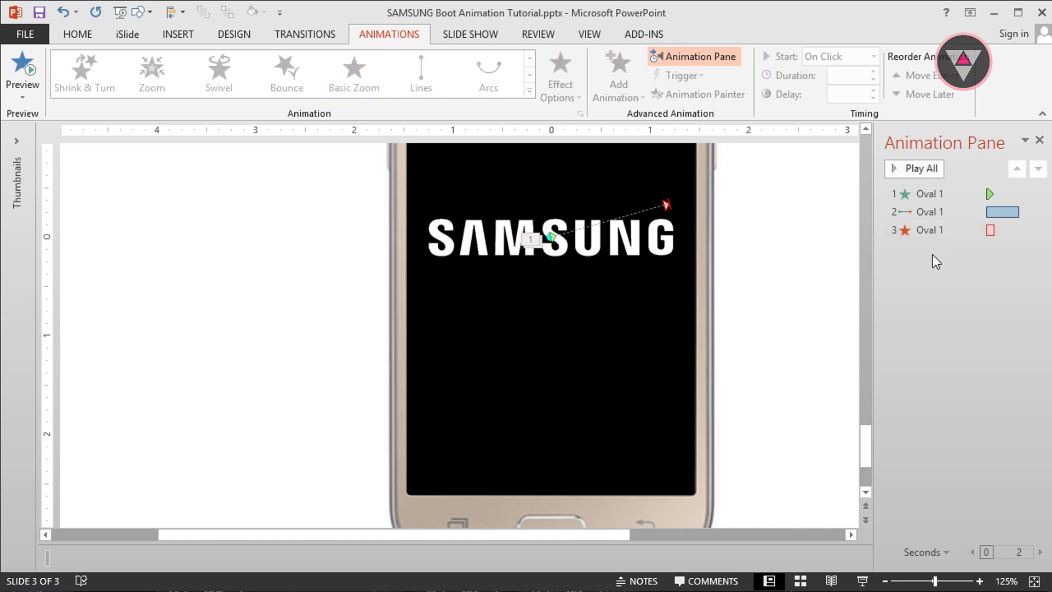
pyautogui.hotkey('ctrl', 'a')
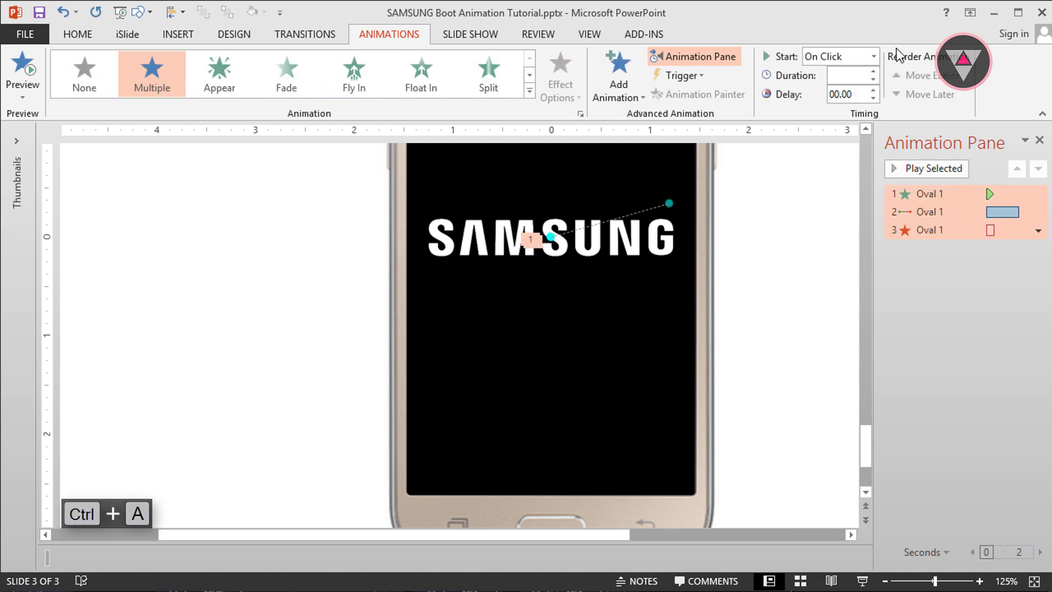
pyautogui.click(876, 55)
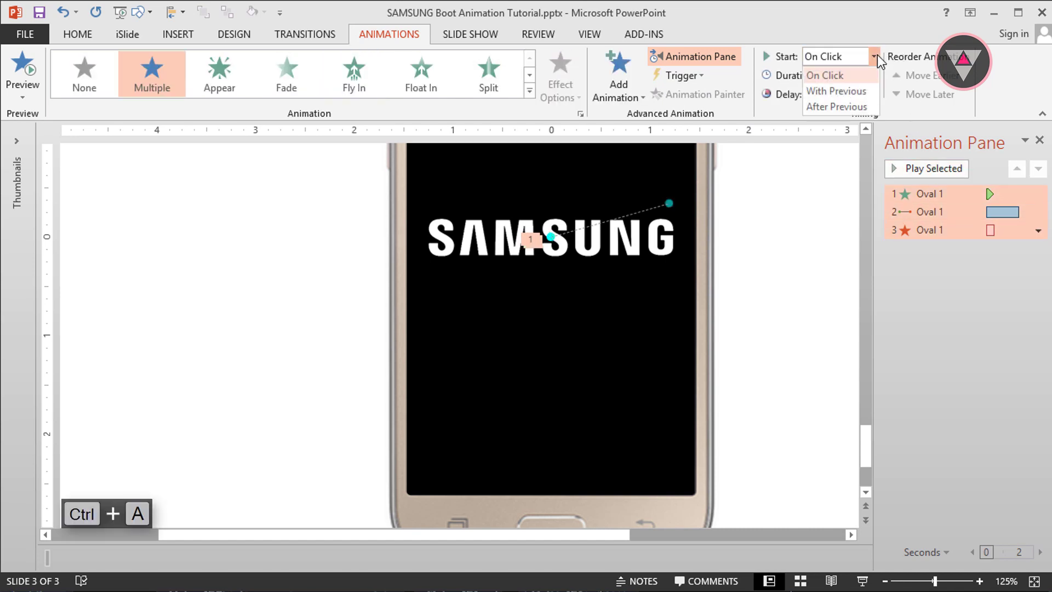
pyautogui.click(860, 94)
# Raise the Basic Zoom exit delay to 1.50 seconds and preview the slide.
pyautogui.click(925, 230)
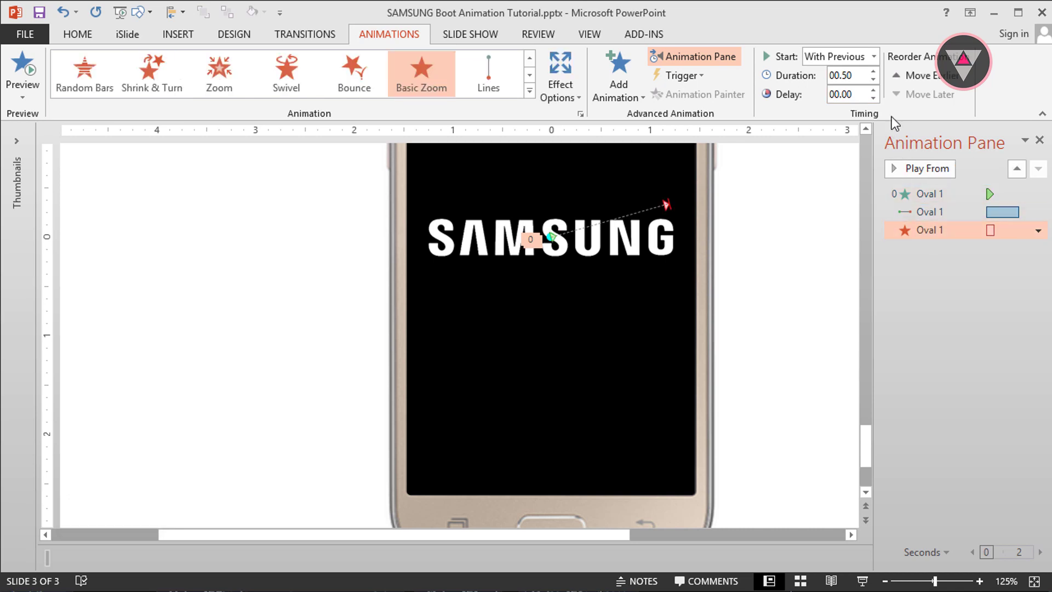
pyautogui.click(874, 90)
pyautogui.click(874, 91)
pyautogui.click(874, 90)
pyautogui.click(874, 91)
pyautogui.click(874, 90)
pyautogui.click(874, 90)
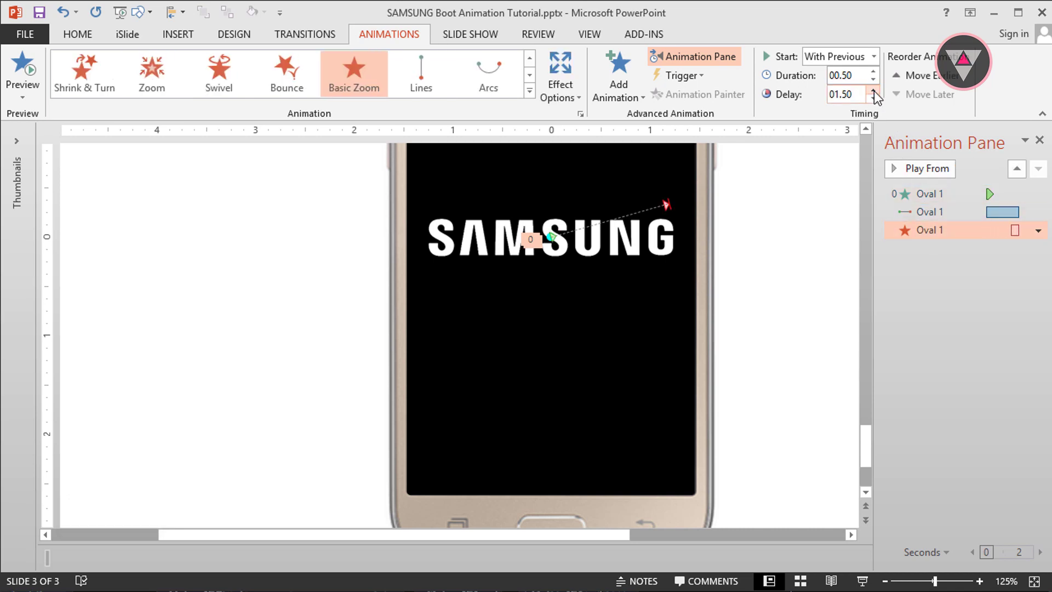
pyautogui.click(922, 281)
pyautogui.click(920, 174)
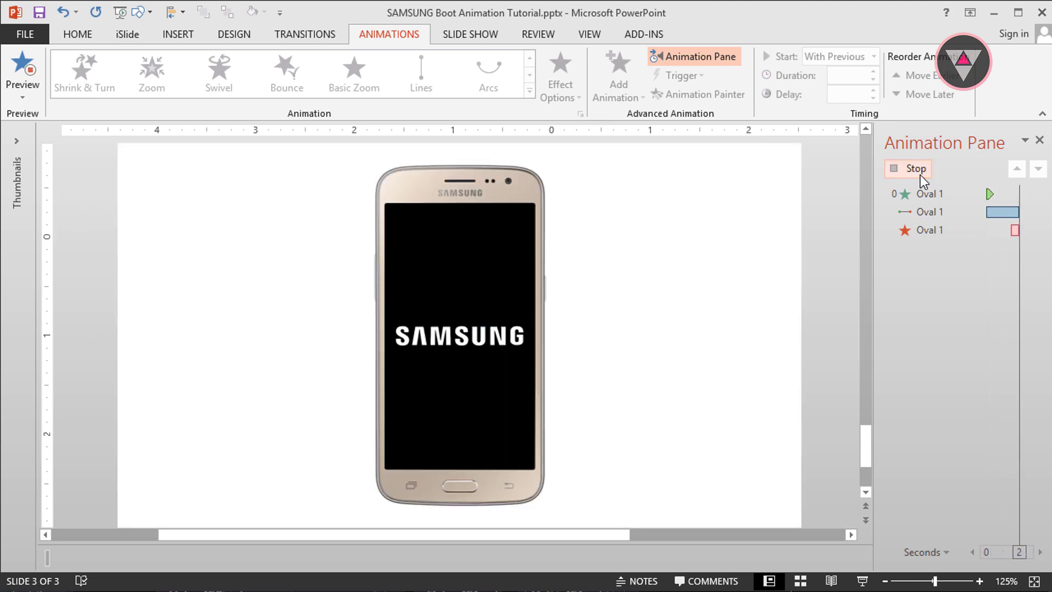
# Reduce the delay of the dot's third animation and preview the dot's animations.
pyautogui.click(930, 211)
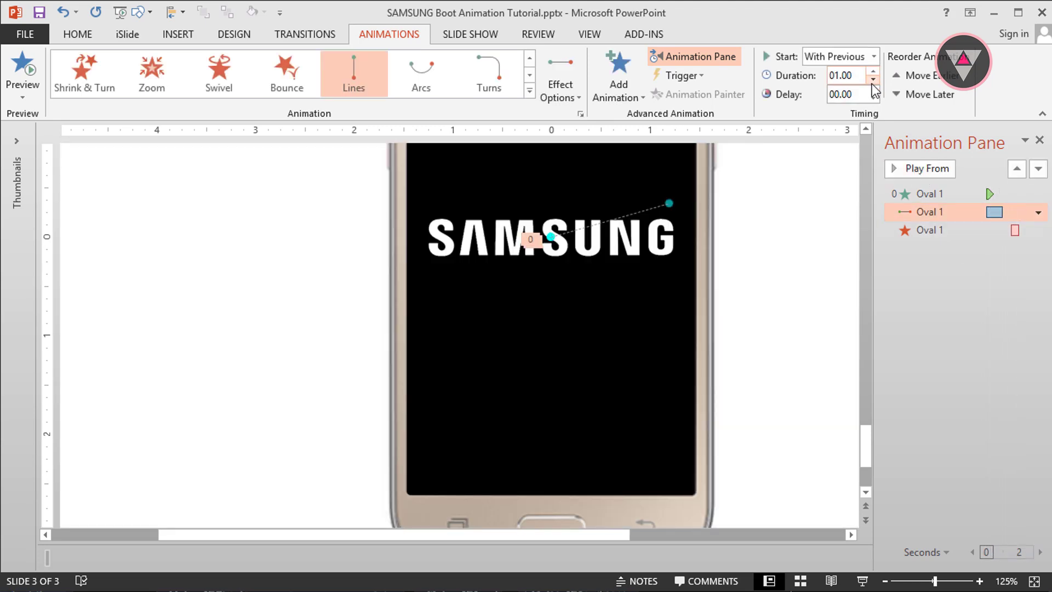
pyautogui.click(930, 229)
pyautogui.click(873, 98)
pyautogui.click(873, 98)
pyautogui.click(873, 98)
pyautogui.click(930, 212)
pyautogui.click(926, 169)
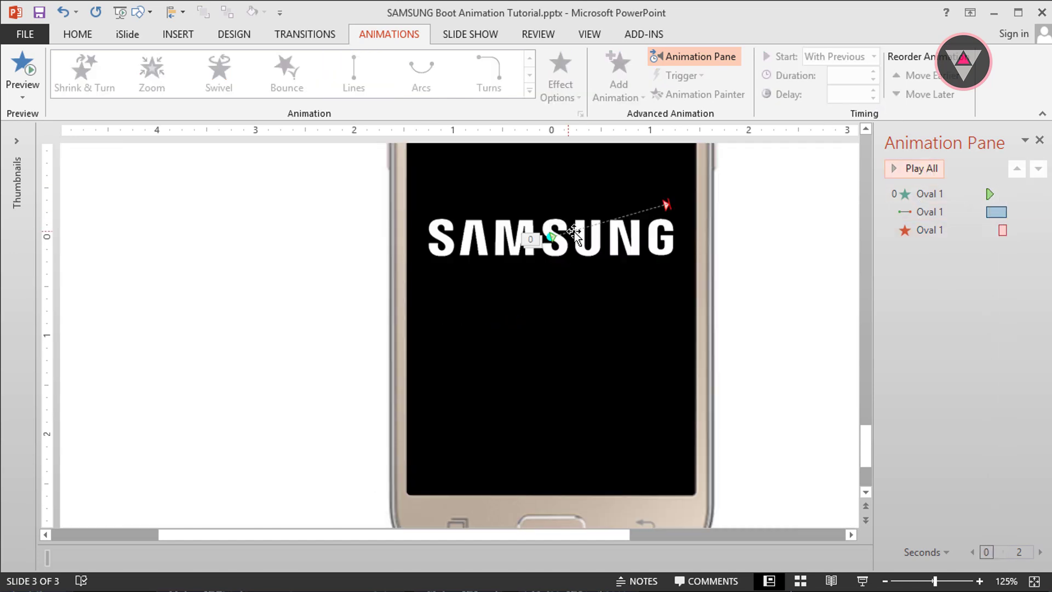
# Duplicate the cyan dot along with its animations.
pyautogui.click(550, 239)
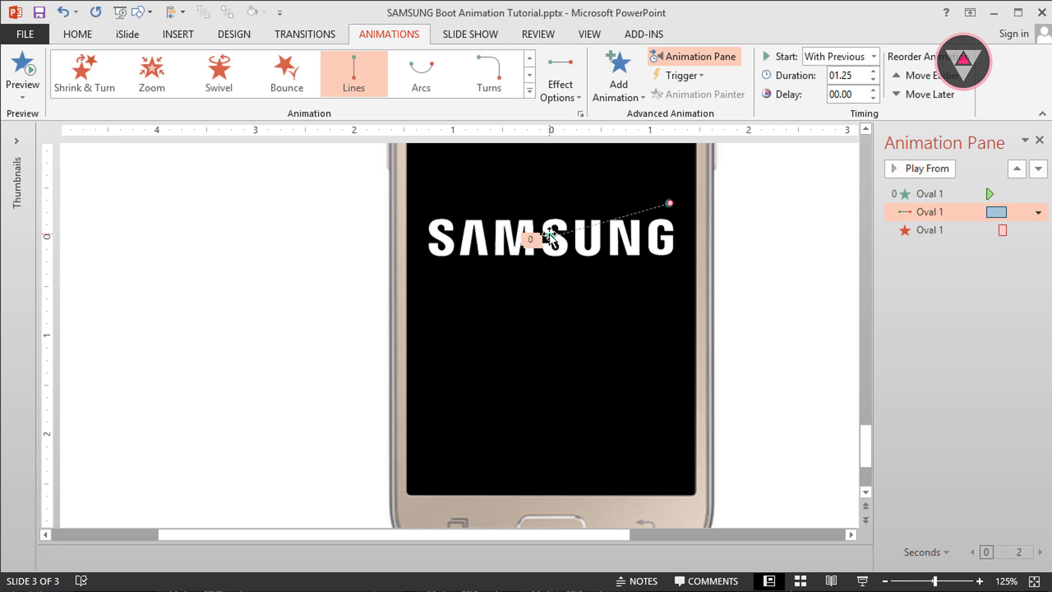
pyautogui.click(550, 239)
pyautogui.hotkey('ctrl', 'd')
pyautogui.hotkey('ctrl', 'd')
pyautogui.hotkey('ctrl', 'd')
pyautogui.hotkey('ctrl', 'd')
pyautogui.hotkey('ctrl', 'd')
pyautogui.hotkey('ctrl', 'd')
# Move the motion-path end points of Ovals 512 to 509 to different spots.
pyautogui.click(768, 304)
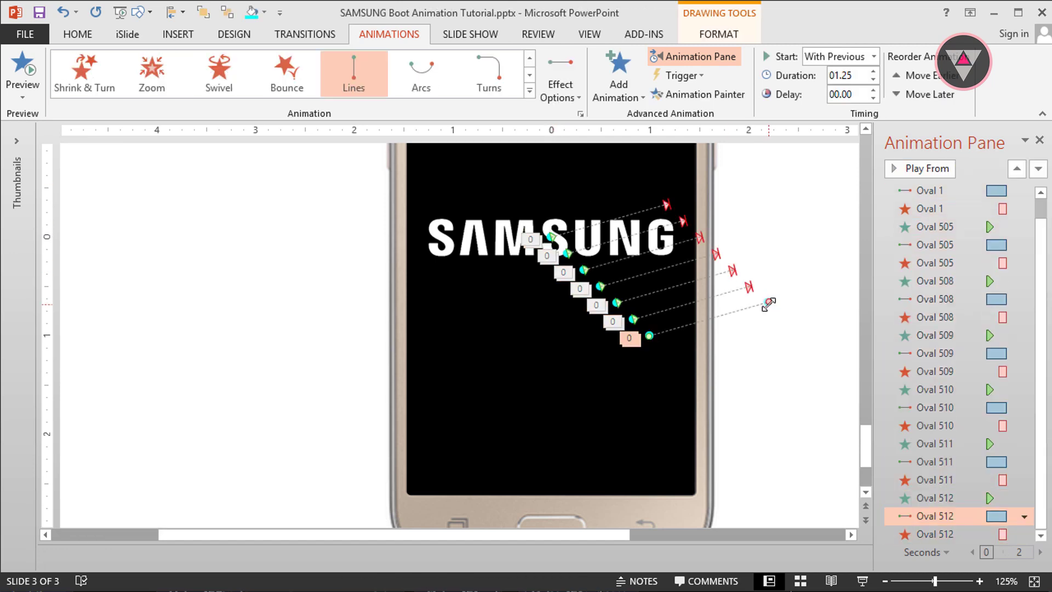
pyautogui.moveTo(768, 304); pyautogui.dragTo(711, 333)
pyautogui.moveTo(749, 286); pyautogui.dragTo(674, 287)
pyautogui.click(734, 270)
pyautogui.moveTo(735, 271); pyautogui.dragTo(693, 273)
pyautogui.click(718, 254)
pyautogui.click(700, 237)
pyautogui.moveTo(700, 236); pyautogui.dragTo(667, 223)
pyautogui.click(683, 221)
pyautogui.click(668, 204)
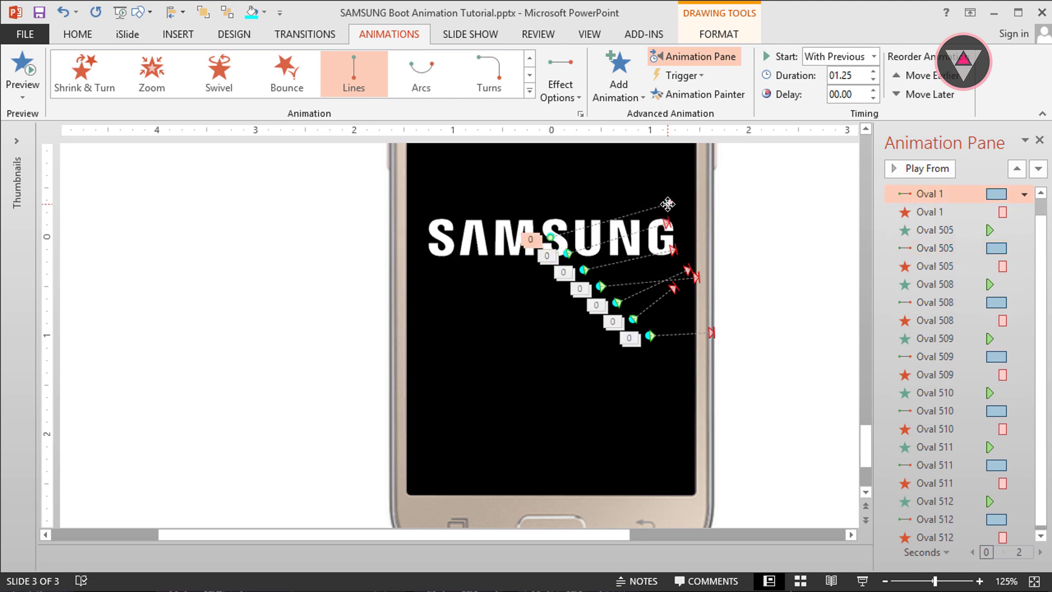
# Select all the dots and align them by their left and top edges.
pyautogui.moveTo(756, 365)
pyautogui.mouseDown()
pyautogui.moveTo(639, 336)
pyautogui.moveTo(531, 222)
pyautogui.mouseUp()
pyautogui.click(719, 34)
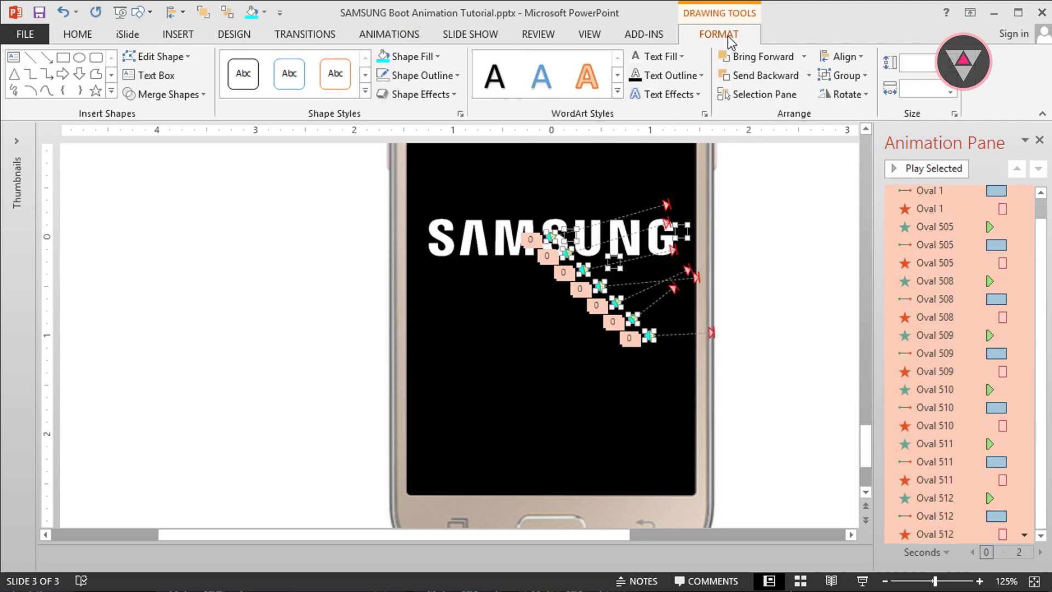
pyautogui.click(846, 56)
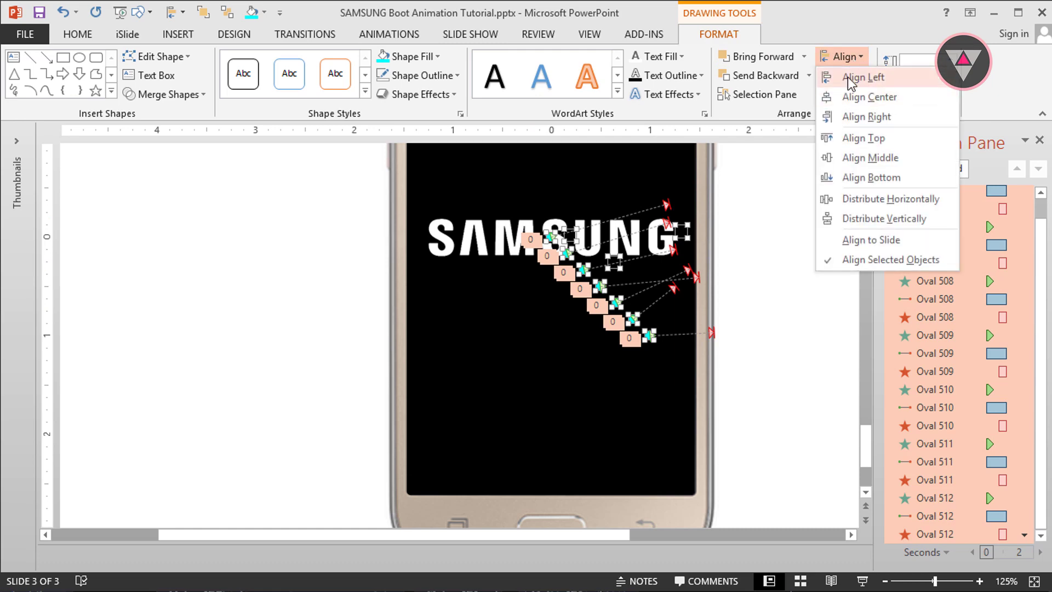
pyautogui.click(849, 82)
pyautogui.click(846, 56)
pyautogui.click(849, 140)
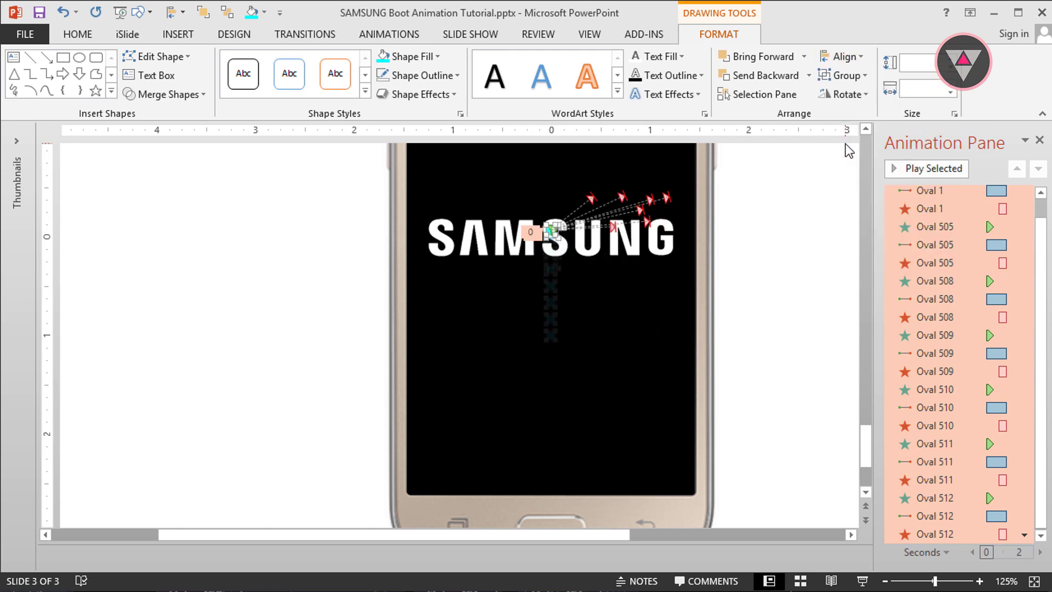
# Preview all the slide's animations, then watch them as a full-screen slide show and exit.
pyautogui.click(787, 226)
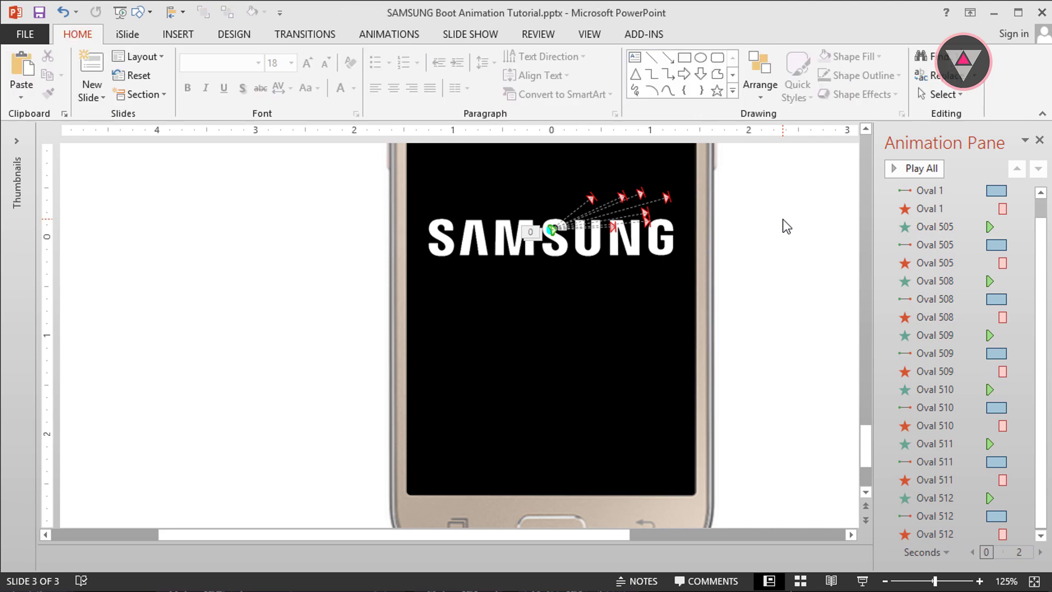
pyautogui.click(920, 171)
pyautogui.click(862, 581)
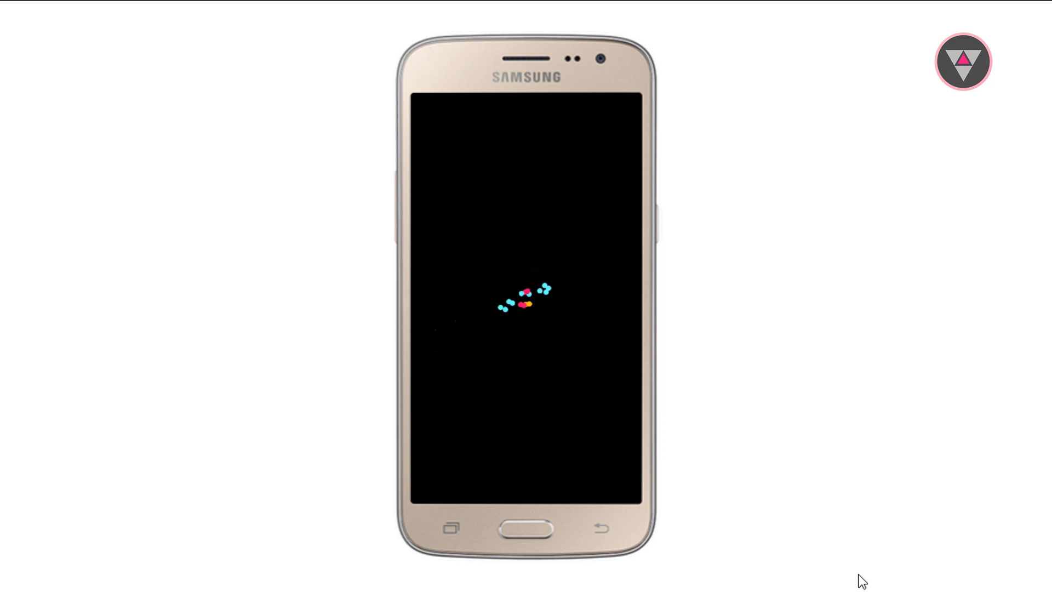
pyautogui.press('Escape')
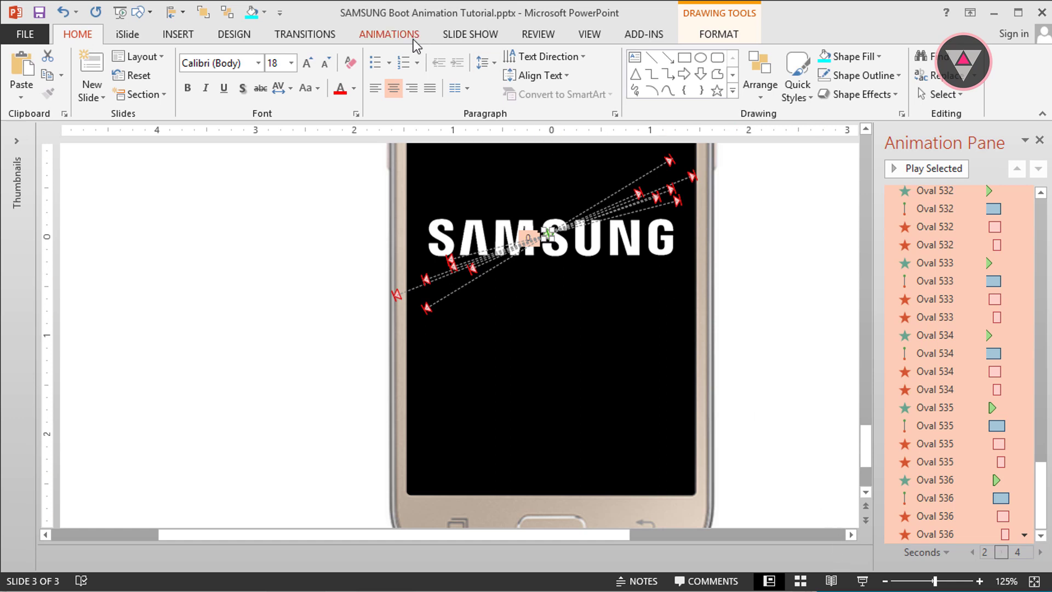
# Close the Animation Pane and hide the motion-path markers on the slide.
pyautogui.click(389, 34)
pyautogui.click(701, 57)
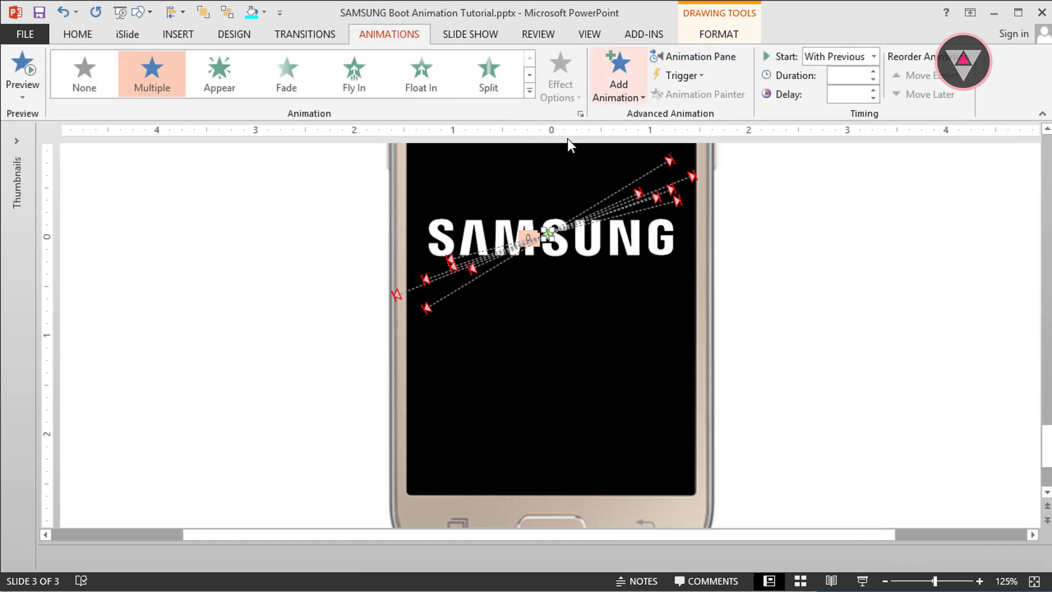
pyautogui.click(486, 35)
# Select the small shapes sitting on the SAMSUNG logo.
pyautogui.moveTo(344, 200); pyautogui.dragTo(583, 253)
pyautogui.click(367, 219)
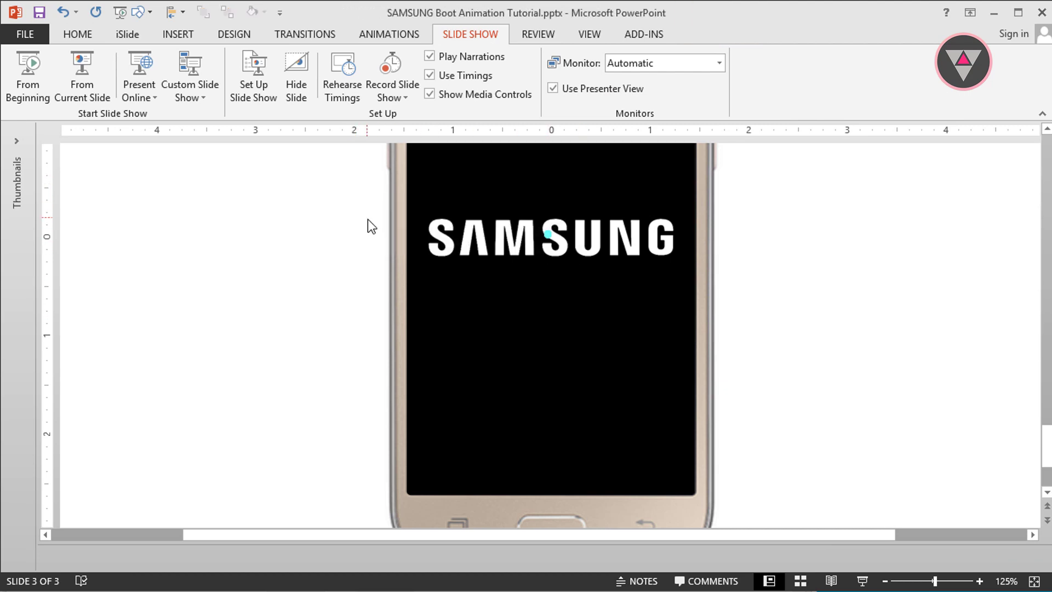
pyautogui.moveTo(365, 226); pyautogui.dragTo(557, 239)
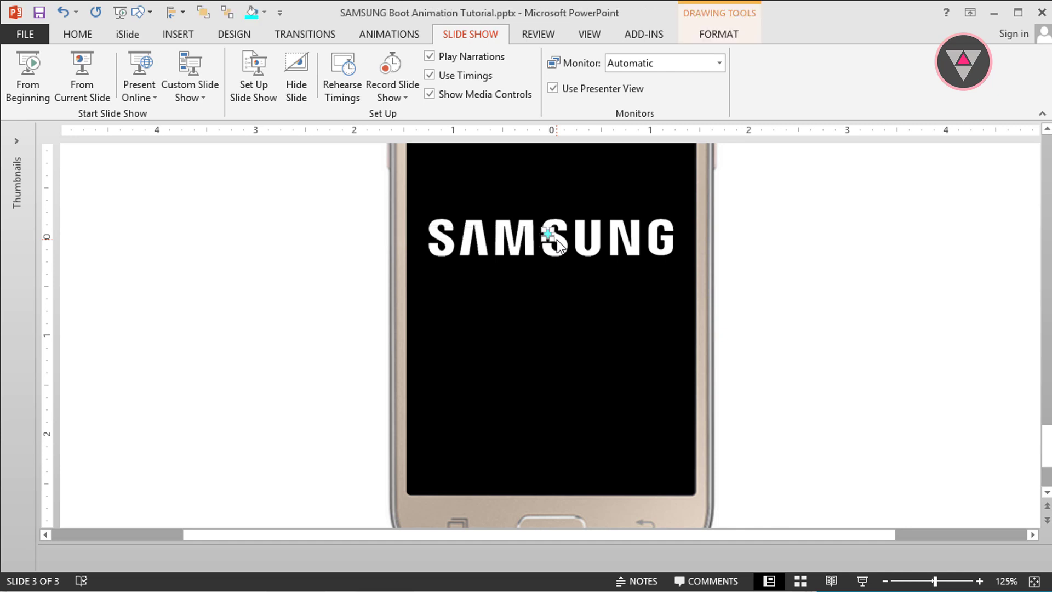
# Delete the small shapes and draw a wide oval across the SAMSUNG logo.
pyautogui.press('Delete')
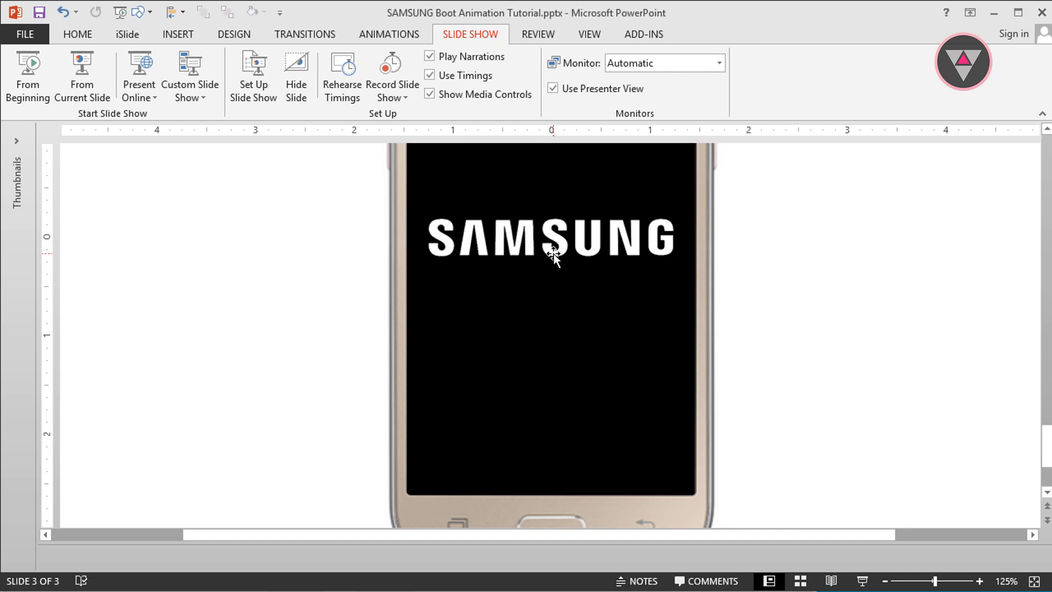
pyautogui.click(165, 41)
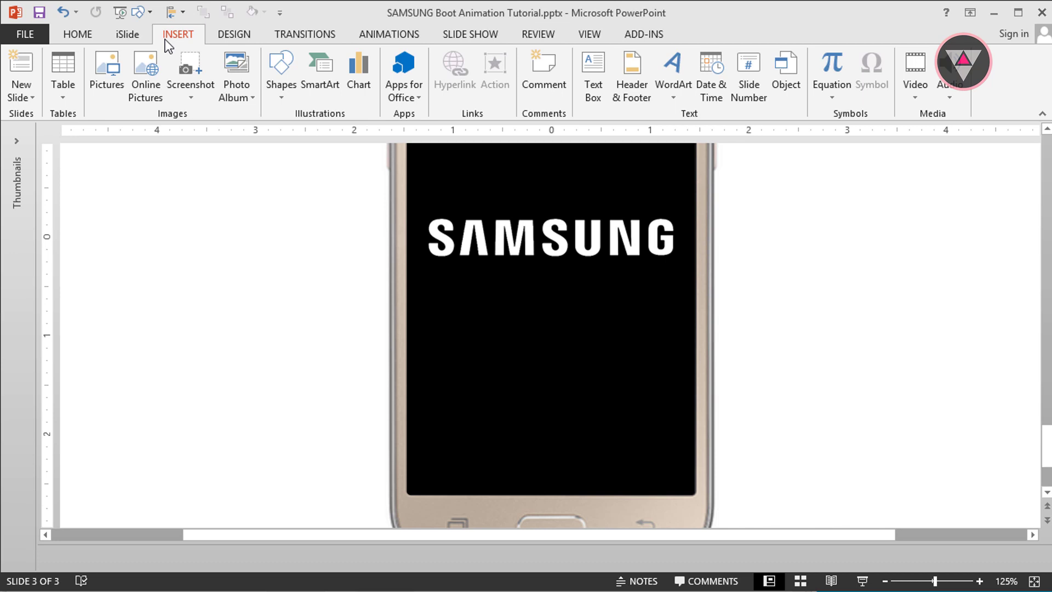
pyautogui.click(283, 98)
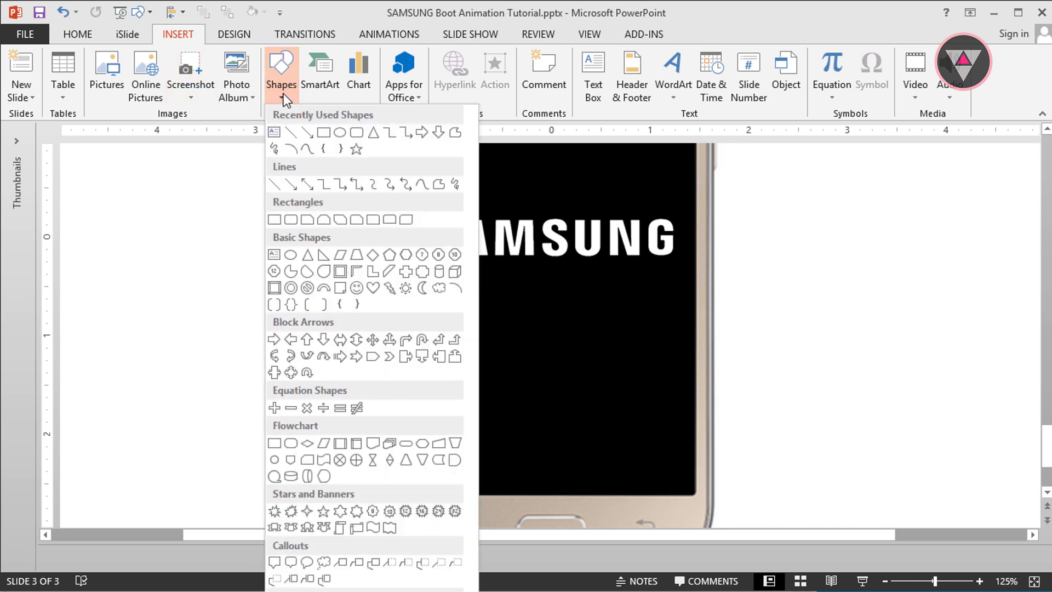
pyautogui.click(339, 135)
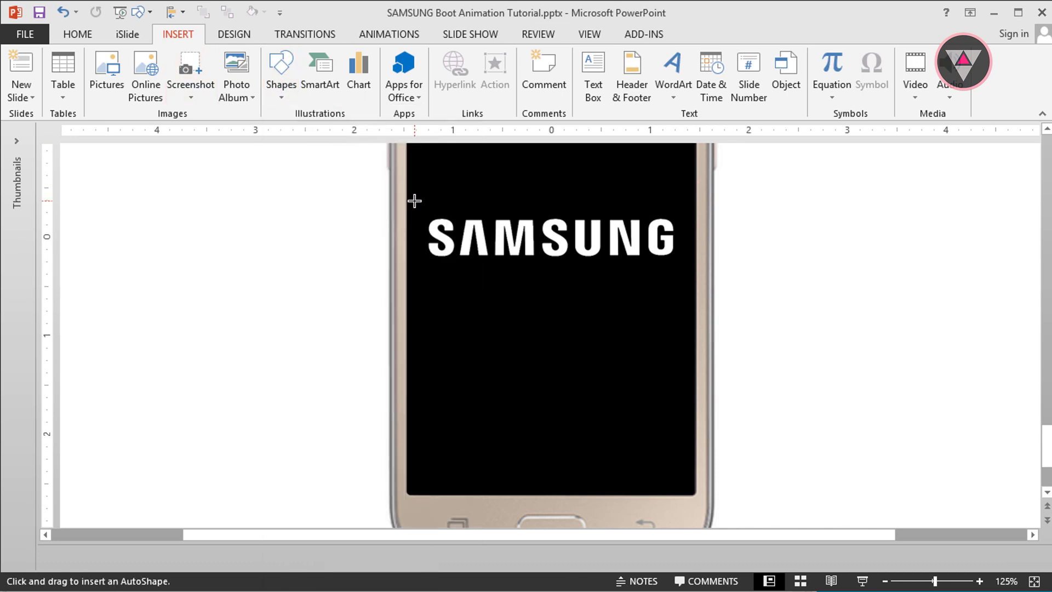
pyautogui.moveTo(414, 203)
pyautogui.mouseDown()
pyautogui.moveTo(487, 282)
pyautogui.moveTo(564, 233)
pyautogui.moveTo(666, 262)
pyautogui.moveTo(695, 234)
pyautogui.mouseUp()
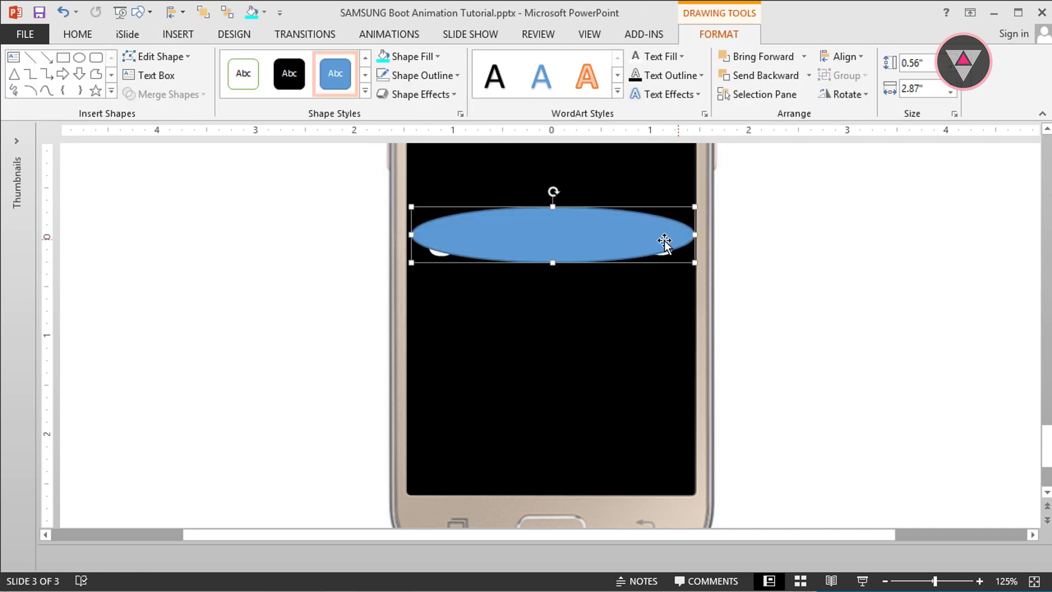
# Remove the oval's fill, make it taller and tilt it slightly counter-clockwise.
pyautogui.click(412, 59)
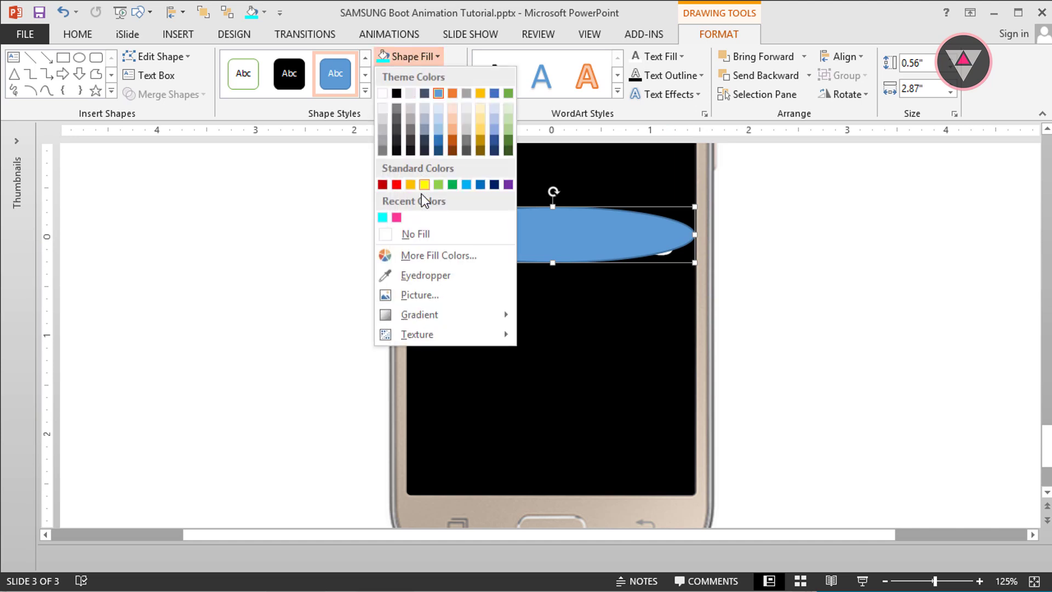
pyautogui.click(423, 238)
pyautogui.moveTo(552, 263); pyautogui.dragTo(561, 288)
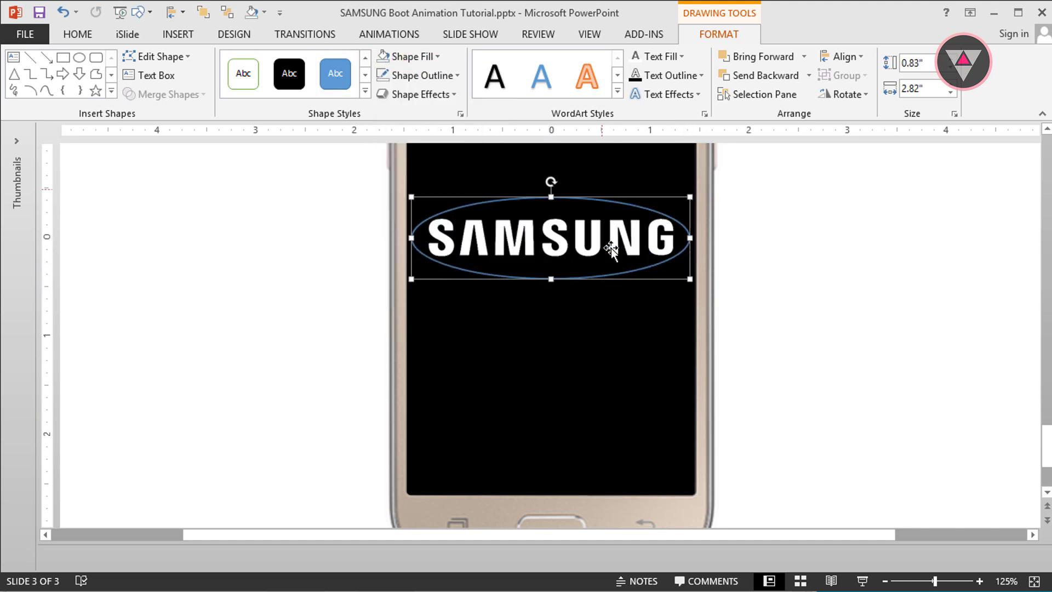
pyautogui.moveTo(553, 192); pyautogui.dragTo(558, 201)
pyautogui.moveTo(561, 283); pyautogui.dragTo(571, 294)
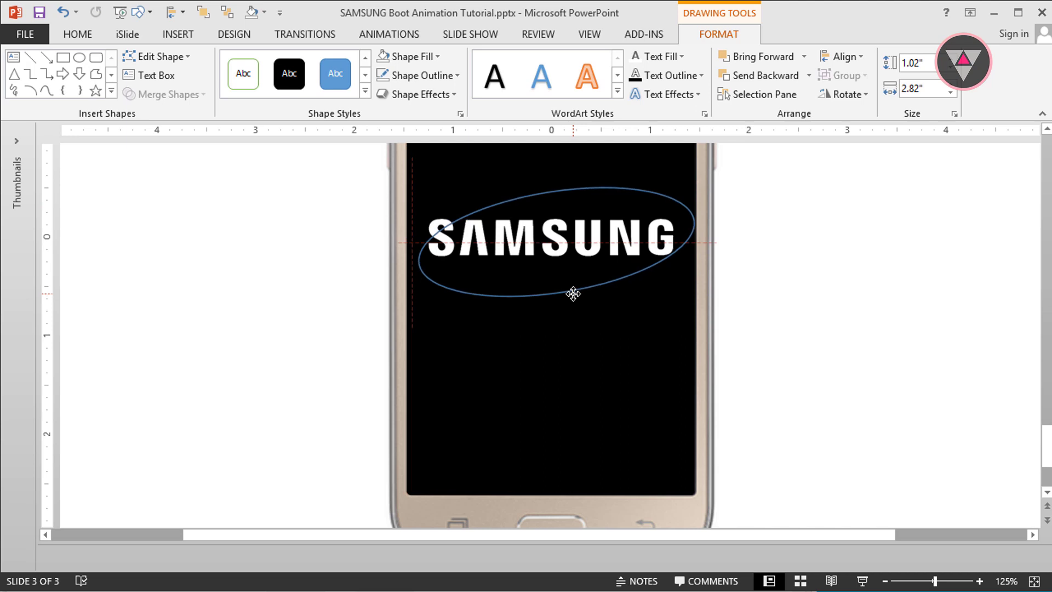
pyautogui.moveTo(558, 182); pyautogui.dragTo(543, 171)
# Centre the oval vertically on the slide and give it a cyan outline.
pyautogui.click(841, 57)
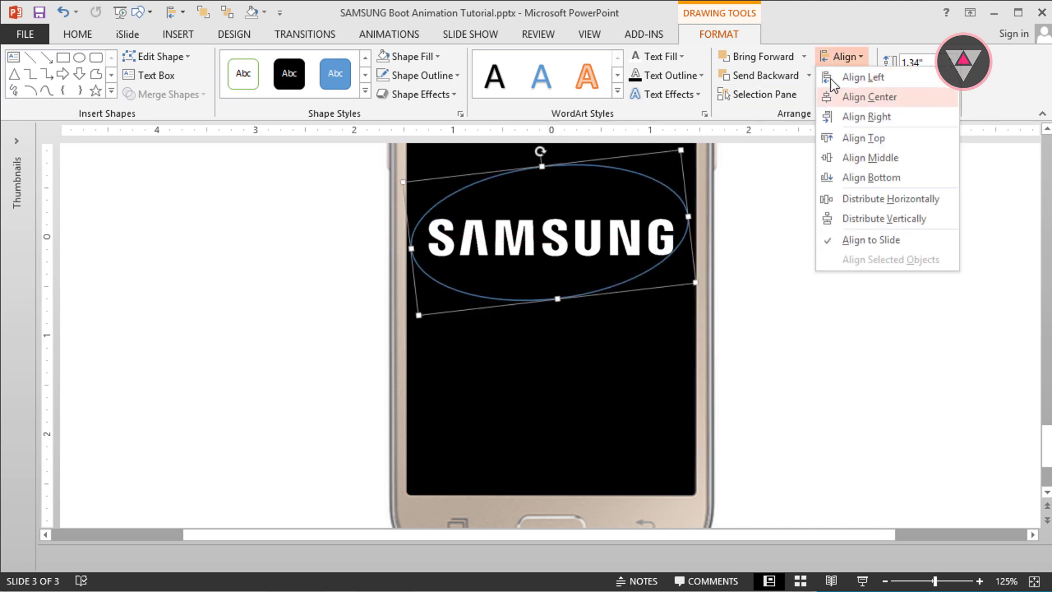
pyautogui.click(849, 157)
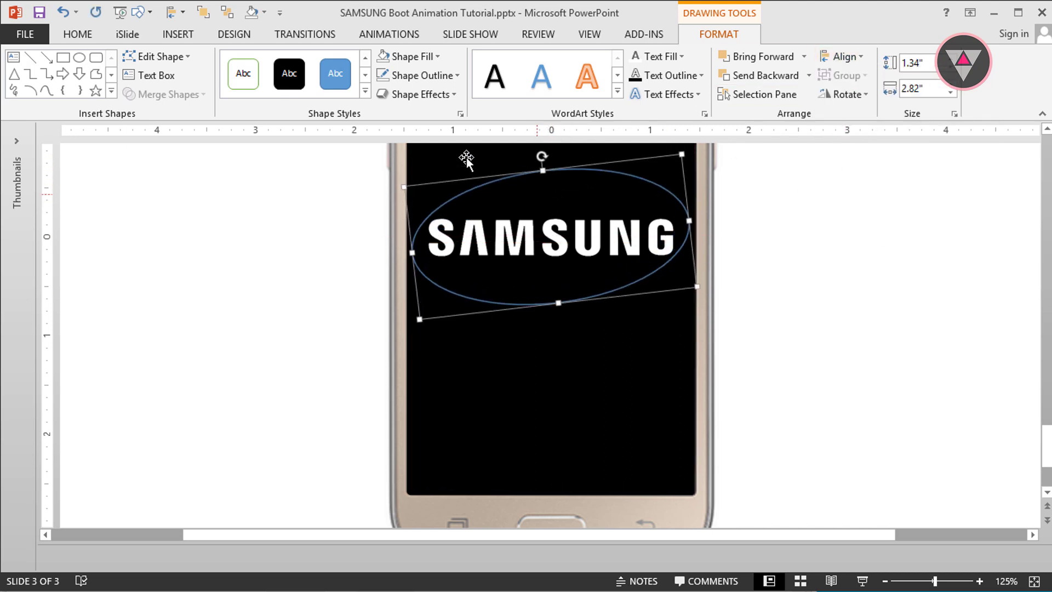
pyautogui.click(425, 74)
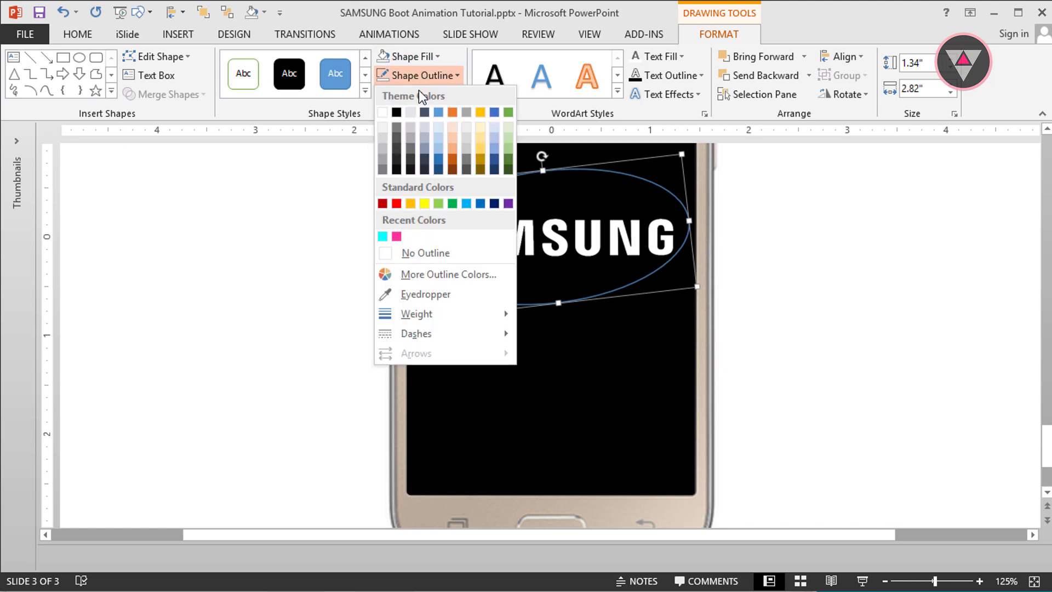
pyautogui.click(383, 239)
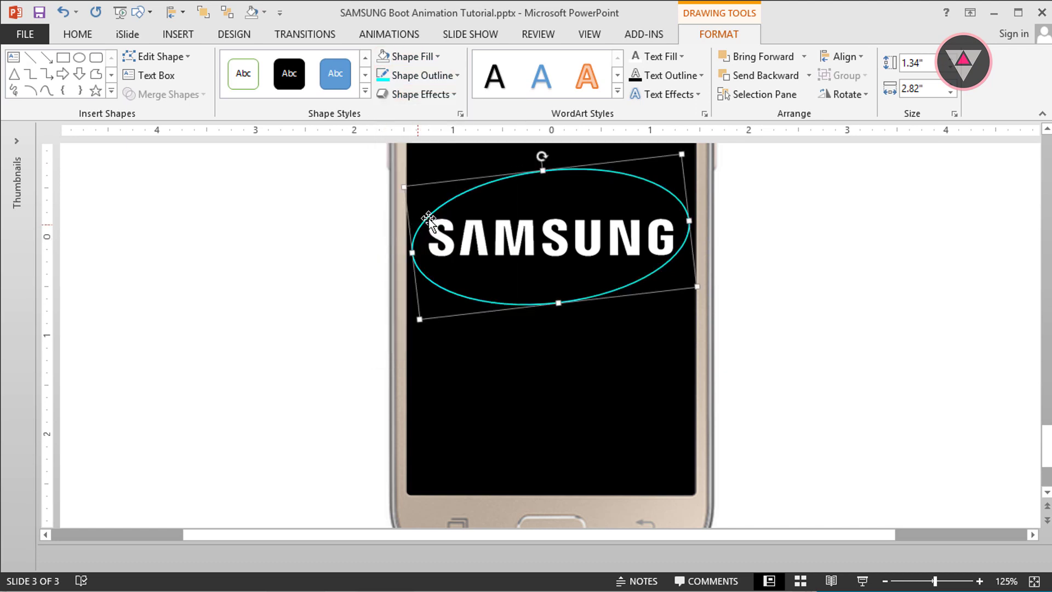
pyautogui.rightClick(458, 197)
# Open the oval's path and delete points so only its right arc remains.
pyautogui.press('Escape')
pyautogui.rightClick(461, 193)
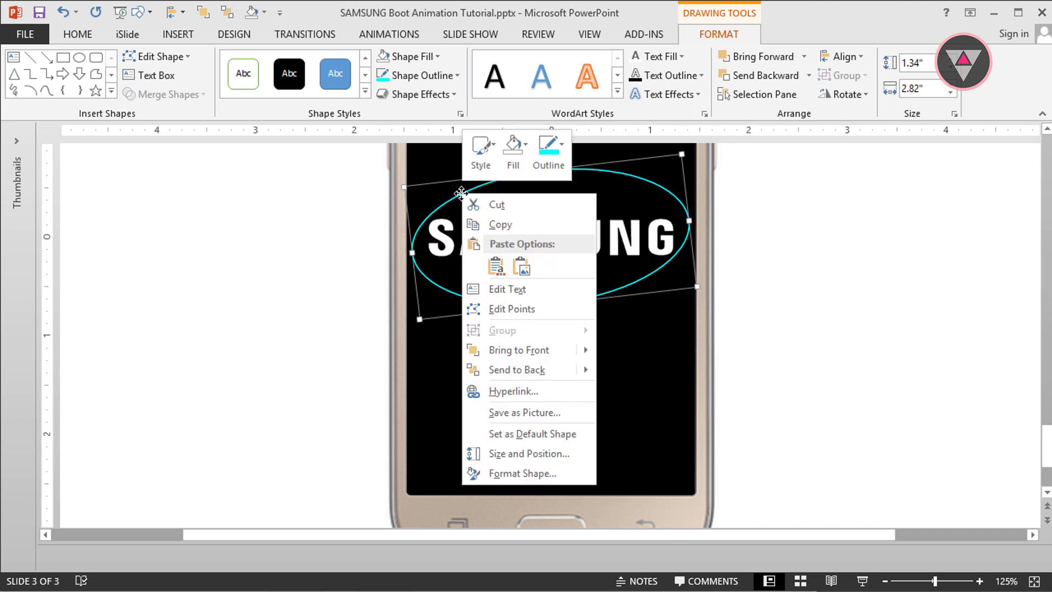
pyautogui.click(516, 308)
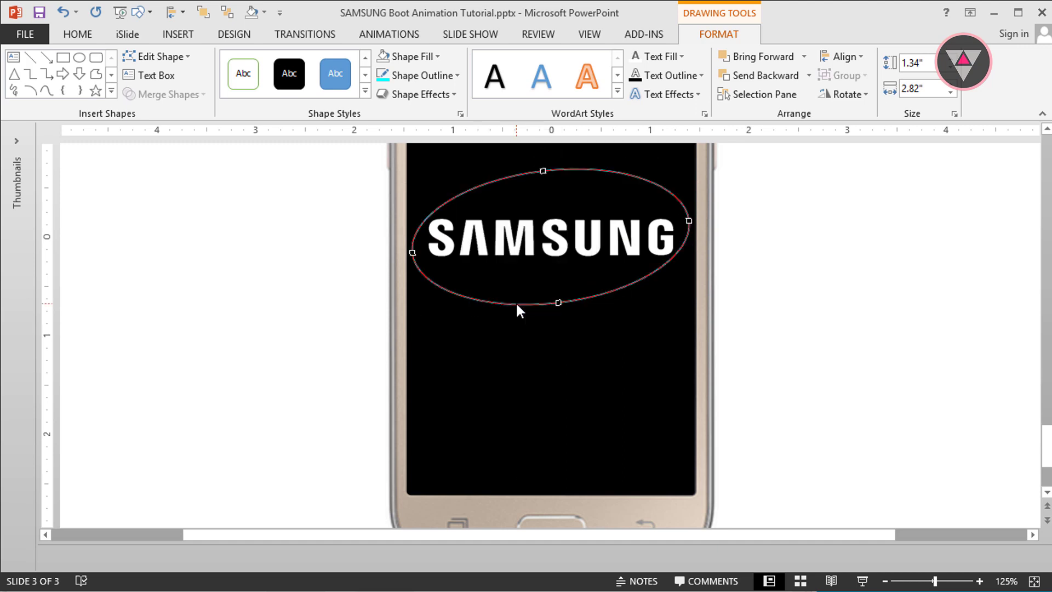
pyautogui.rightClick(542, 170)
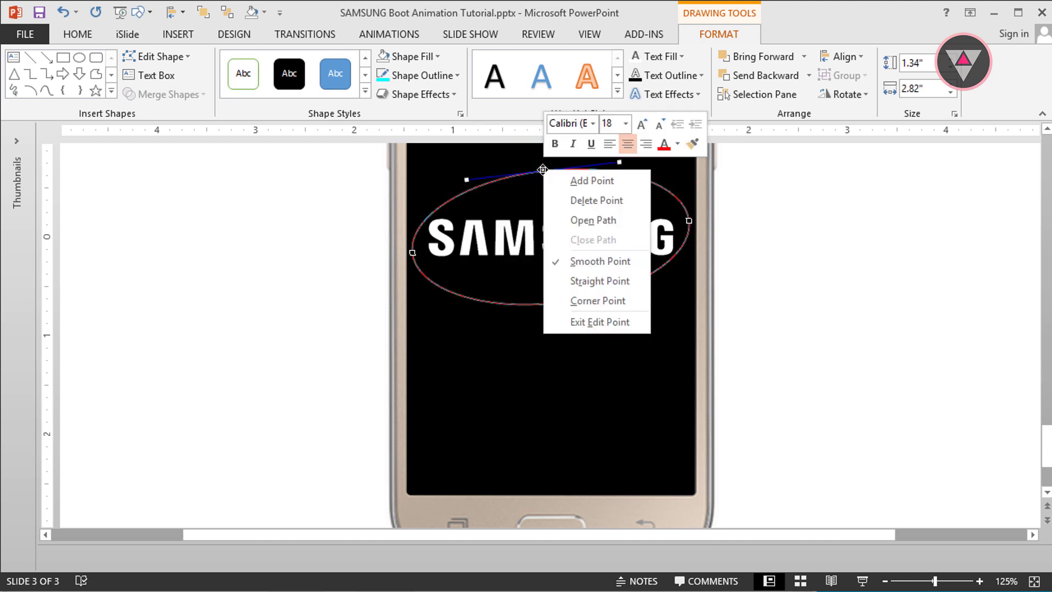
pyautogui.click(557, 219)
pyautogui.rightClick(553, 179)
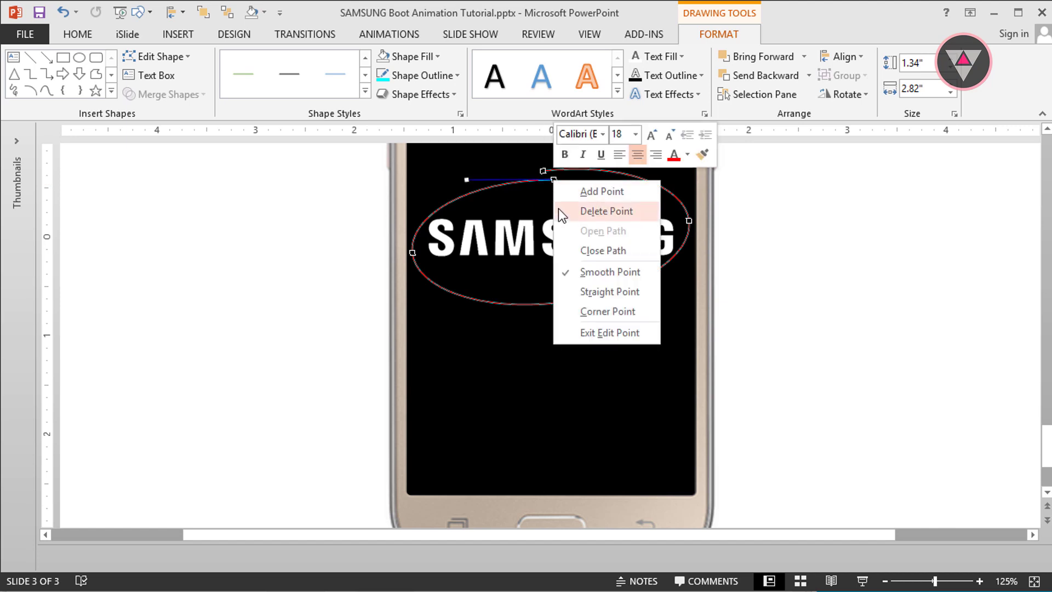
pyautogui.click(558, 210)
pyautogui.rightClick(414, 256)
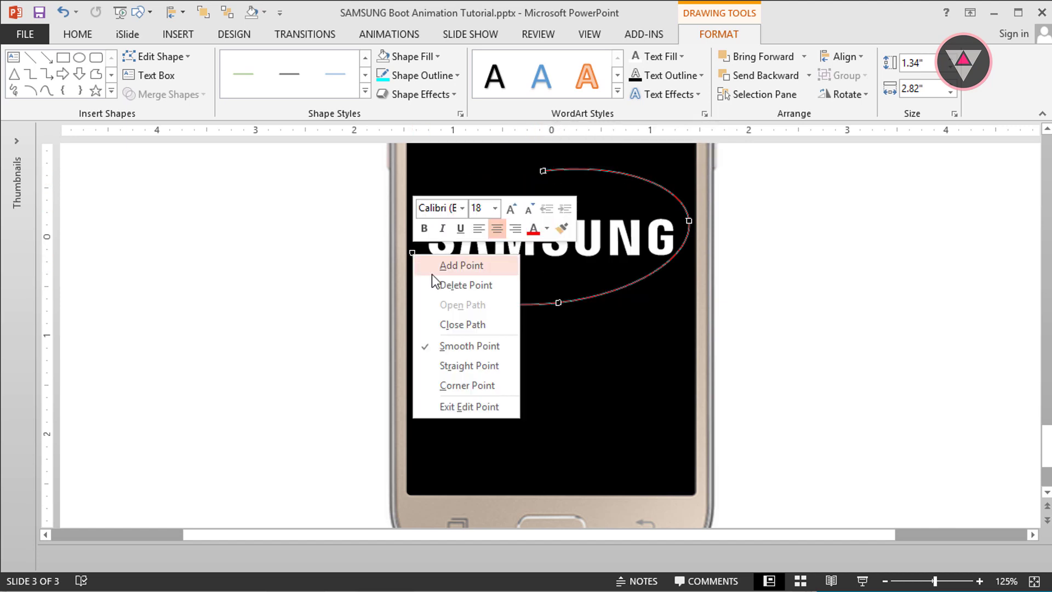
pyautogui.click(439, 284)
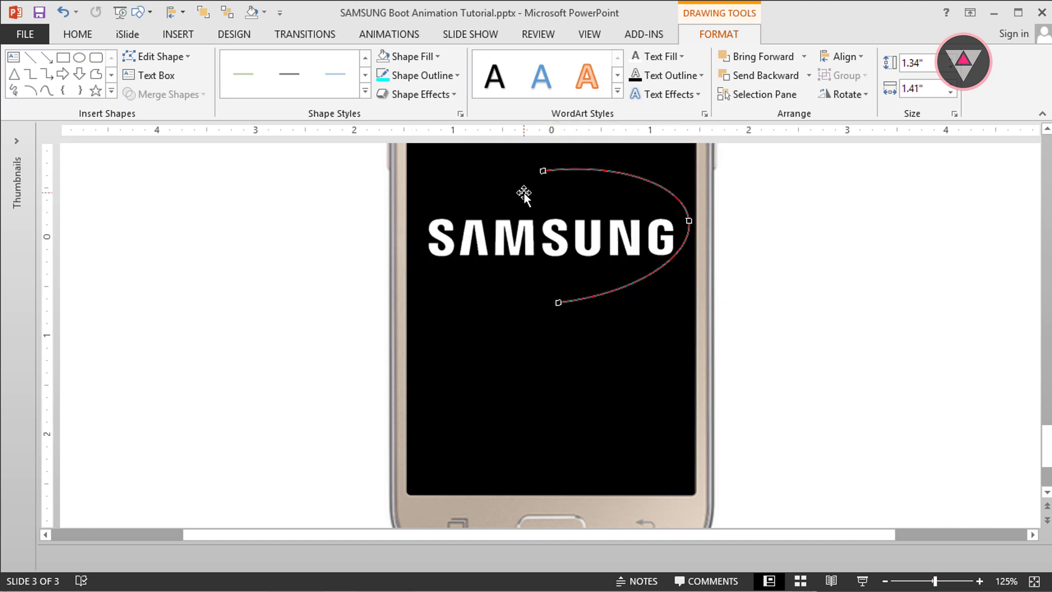
pyautogui.click(564, 169)
# Duplicate the arc, flip it vertically and move it left to close the ring.
pyautogui.hotkey('ctrl', 'd')
pyautogui.click(836, 96)
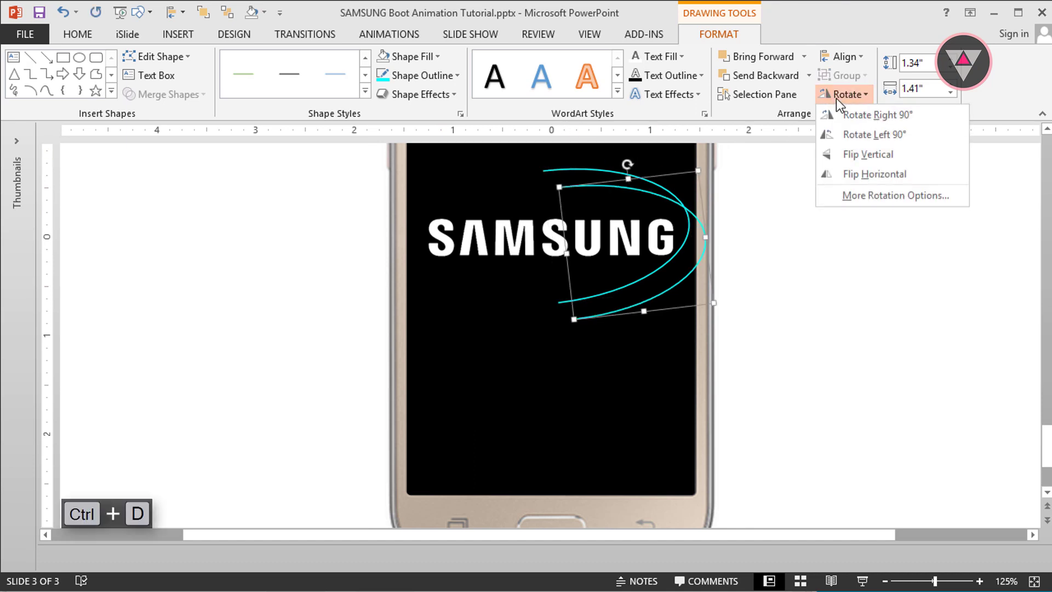
pyautogui.press('v')
pyautogui.moveTo(637, 185); pyautogui.dragTo(482, 183)
pyautogui.hotkey('ctrl', 'z')
pyautogui.hotkey('ctrl', 'z')
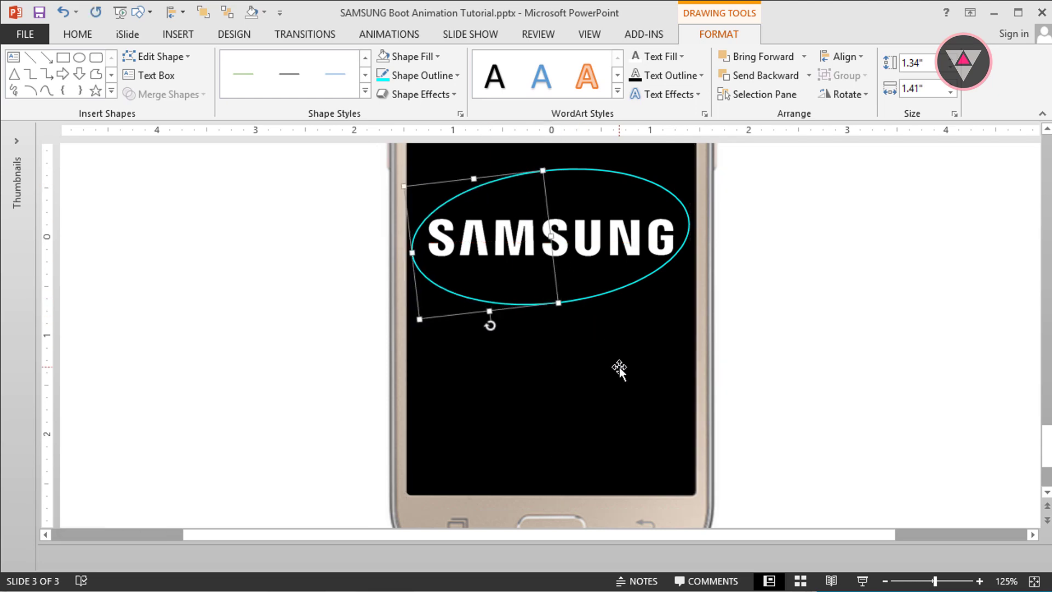
# Colour the left arc's outline pink and check the finished ring.
pyautogui.click(441, 77)
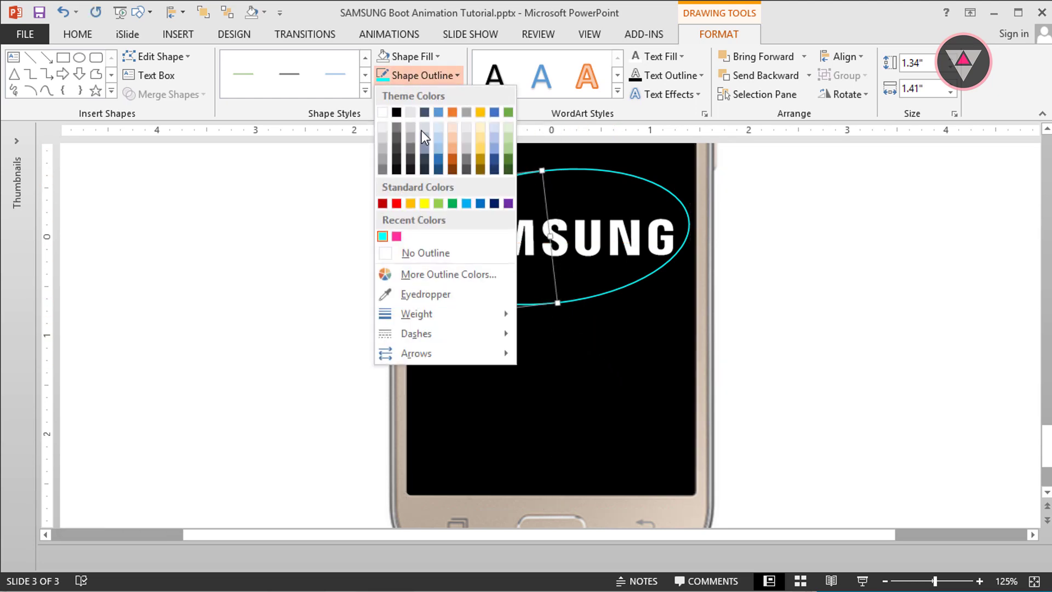
pyautogui.click(397, 236)
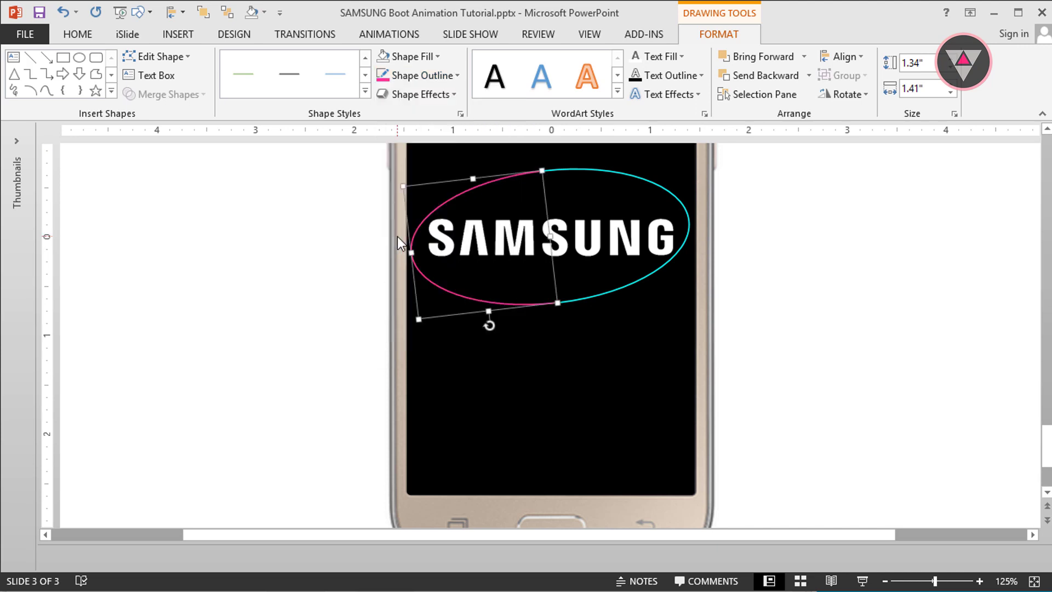
pyautogui.click(479, 358)
pyautogui.click(549, 305)
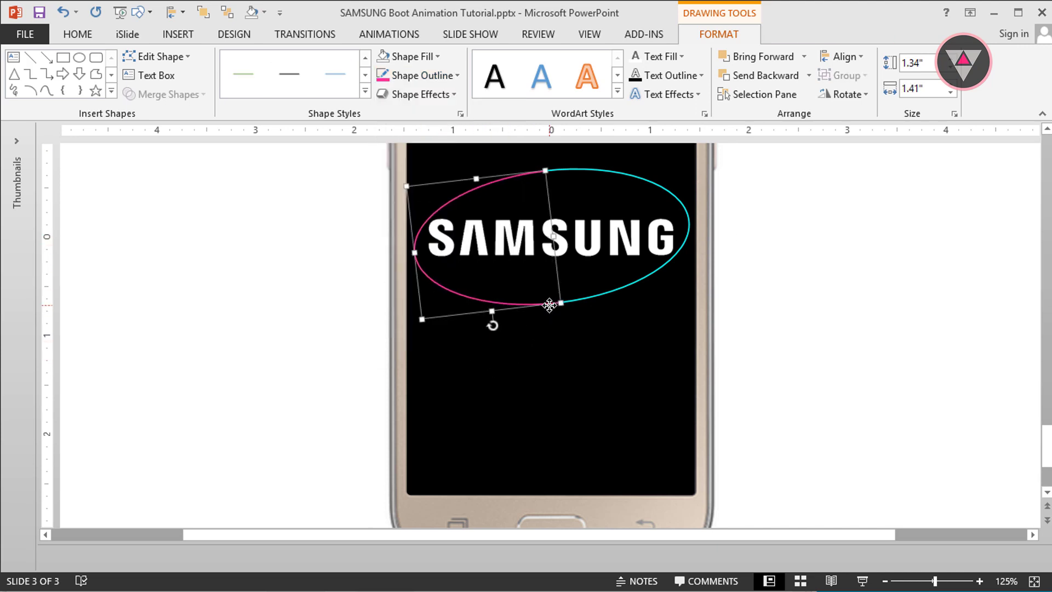
pyautogui.click(549, 334)
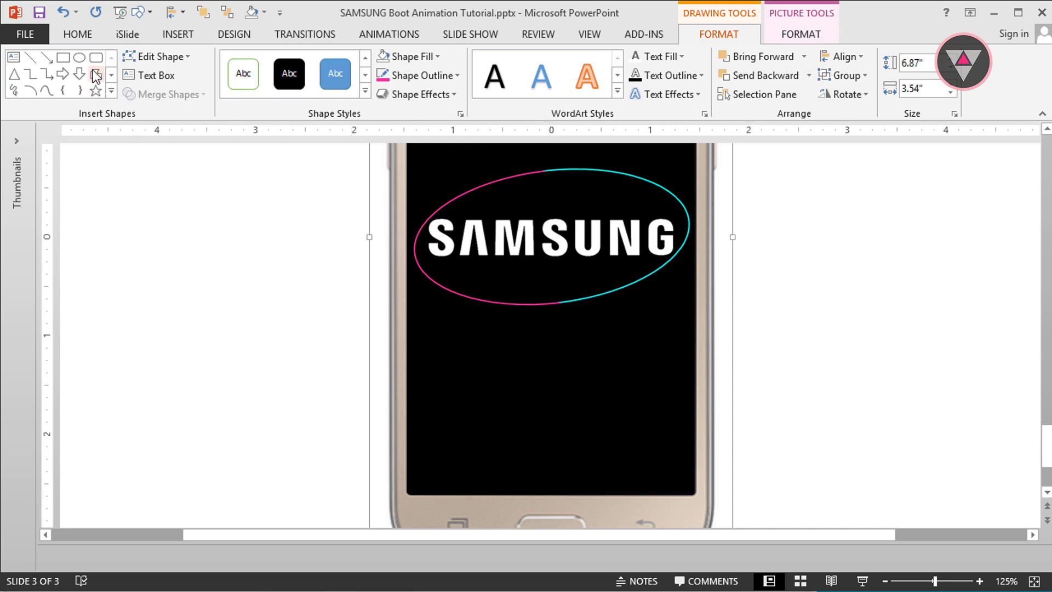
# Draw a large blue circle and centre it over the ring on the phone screen.
pyautogui.click(178, 34)
pyautogui.click(281, 74)
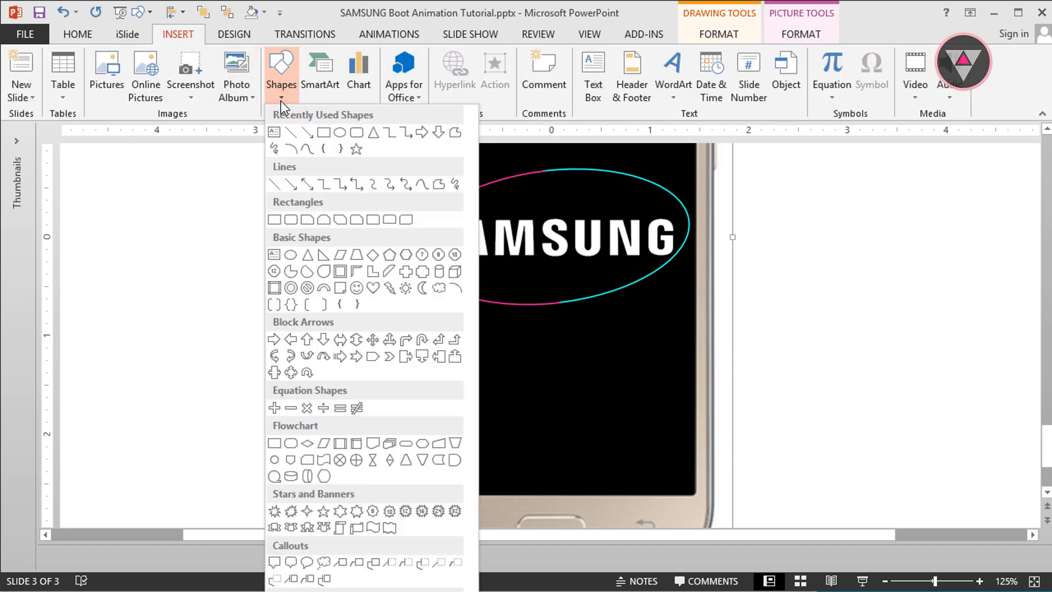
pyautogui.click(340, 135)
pyautogui.moveTo(416, 149); pyautogui.dragTo(693, 431)
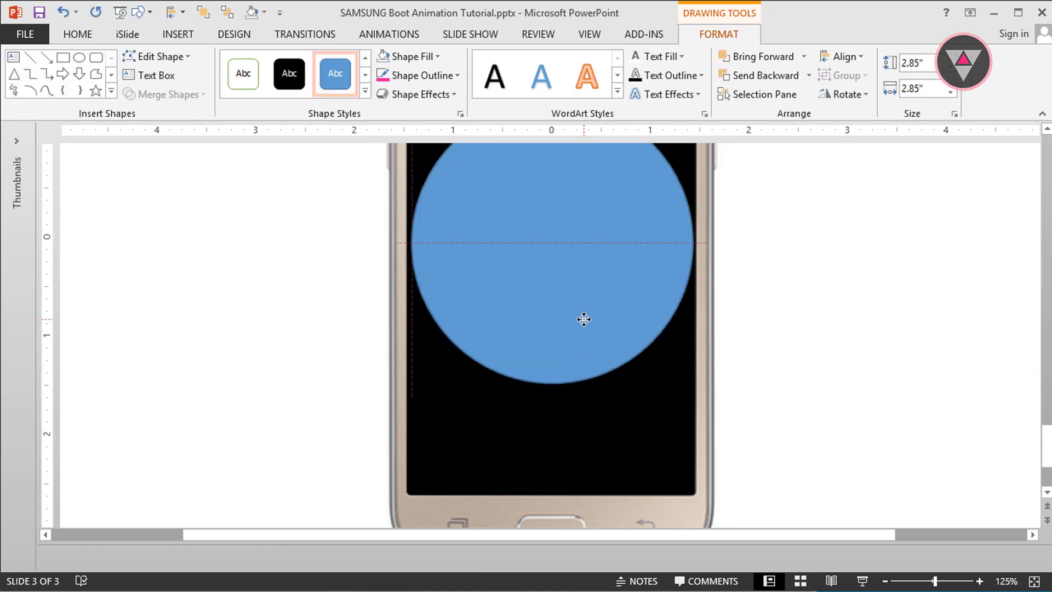
pyautogui.moveTo(505, 218); pyautogui.dragTo(531, 245)
pyautogui.moveTo(324, 189); pyautogui.dragTo(836, 327)
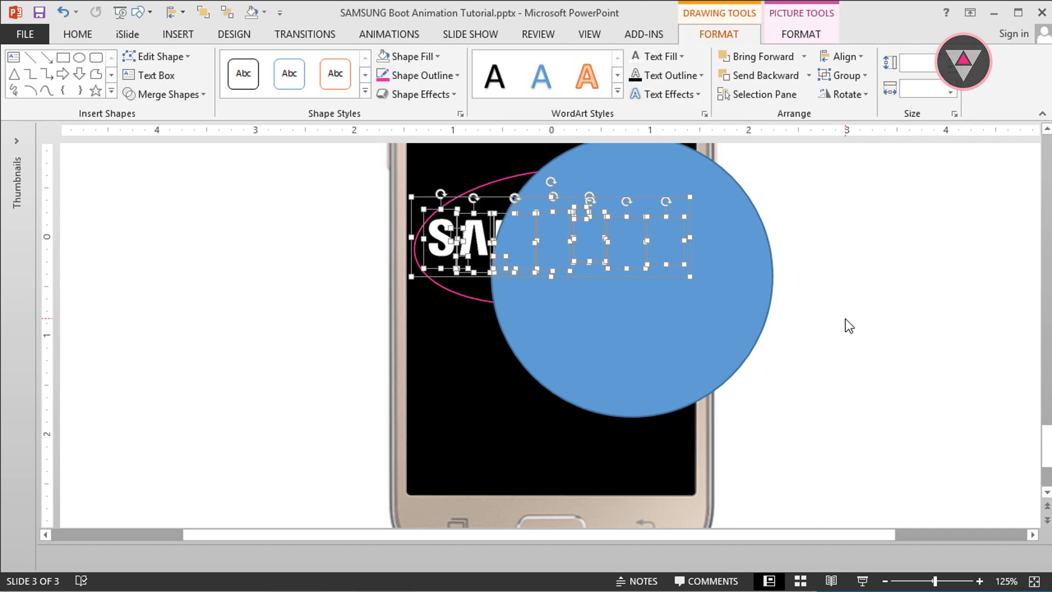
pyautogui.click(646, 322)
pyautogui.moveTo(646, 321); pyautogui.dragTo(561, 274)
# Remove the blue circle's outline.
pyautogui.click(446, 81)
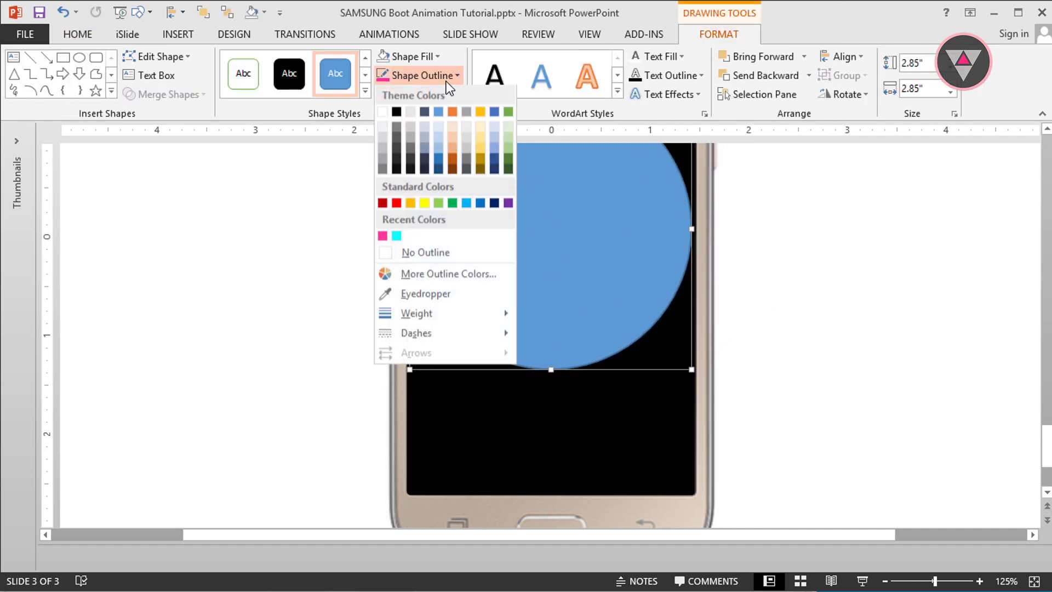
pyautogui.click(434, 253)
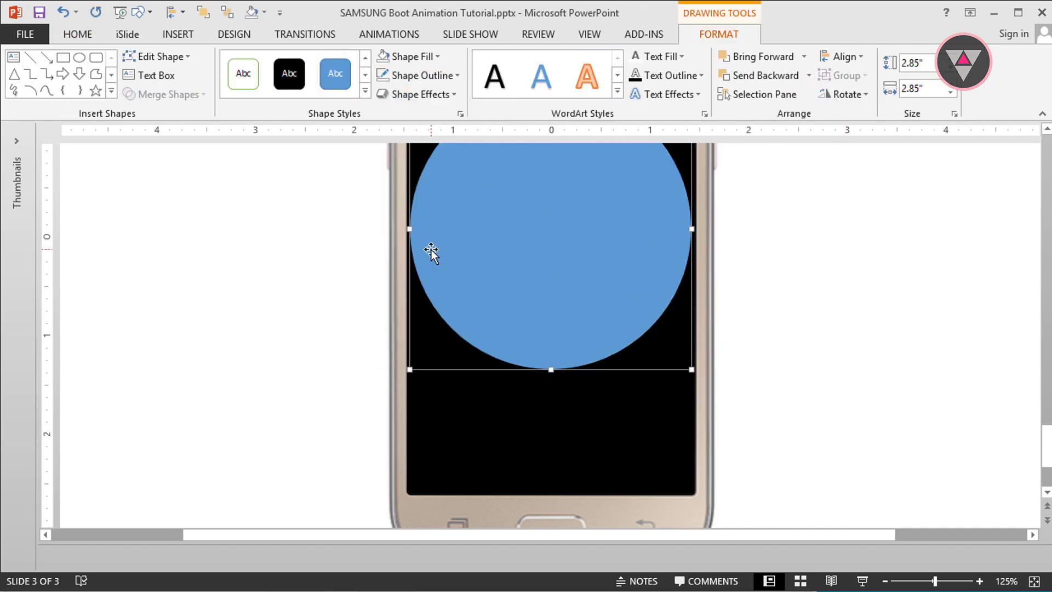
pyautogui.click(401, 35)
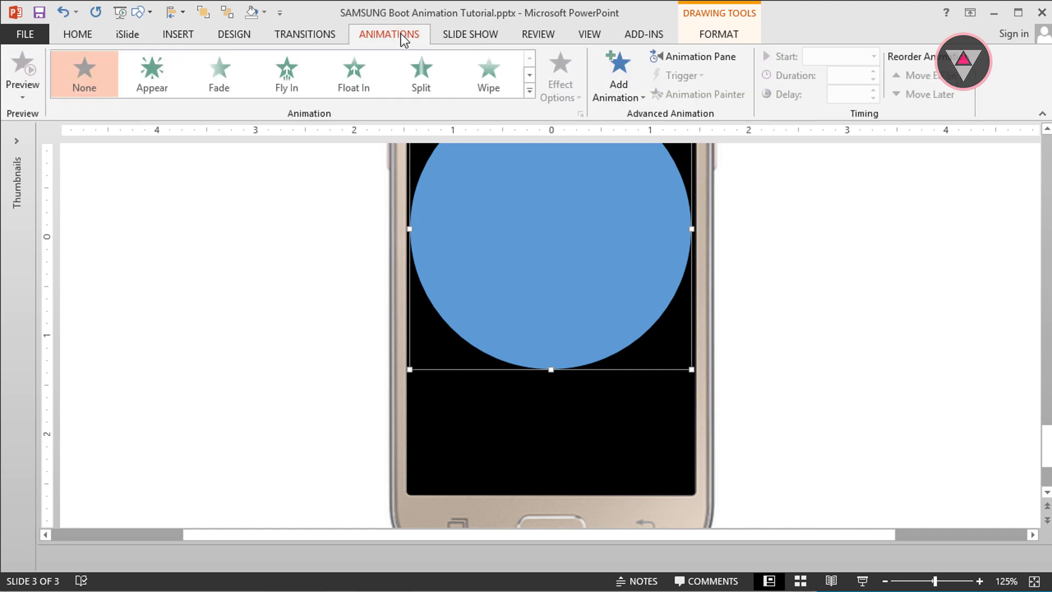
# Give the blue circle a Wheel entrance effect with 8 spokes.
pyautogui.click(529, 92)
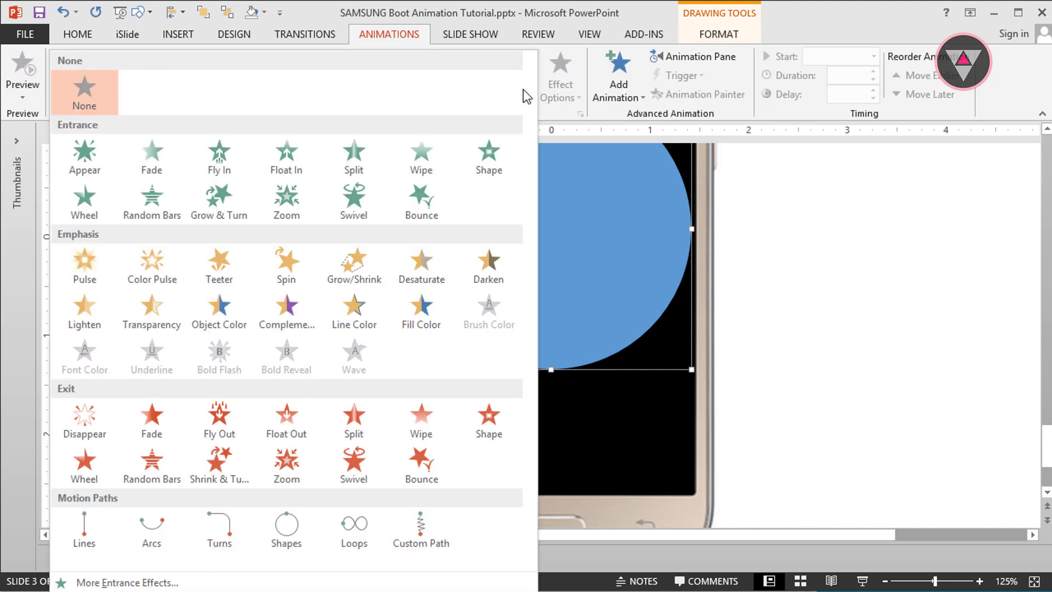
pyautogui.click(94, 199)
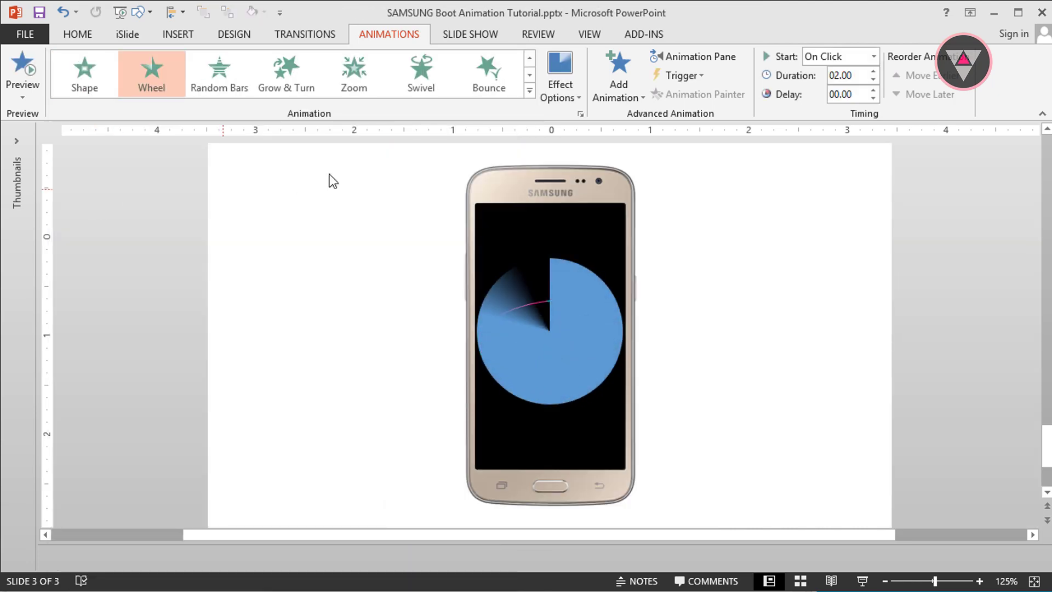
pyautogui.click(555, 99)
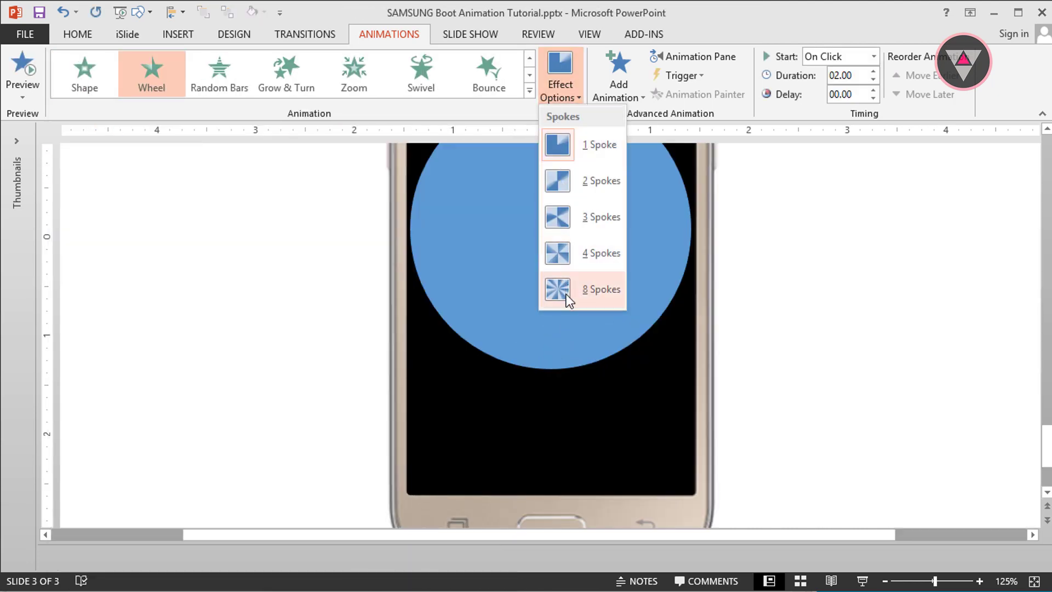
pyautogui.click(565, 292)
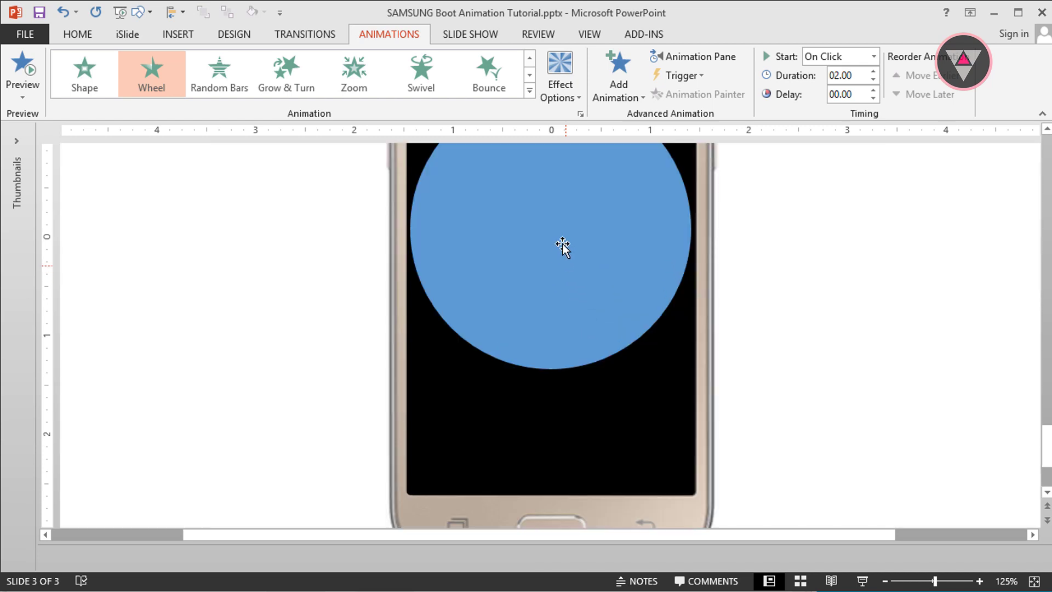
# Add a Wheel exit effect with 8 spokes and show the Animation Pane.
pyautogui.click(625, 82)
pyautogui.scroll(-3, 658, 277)
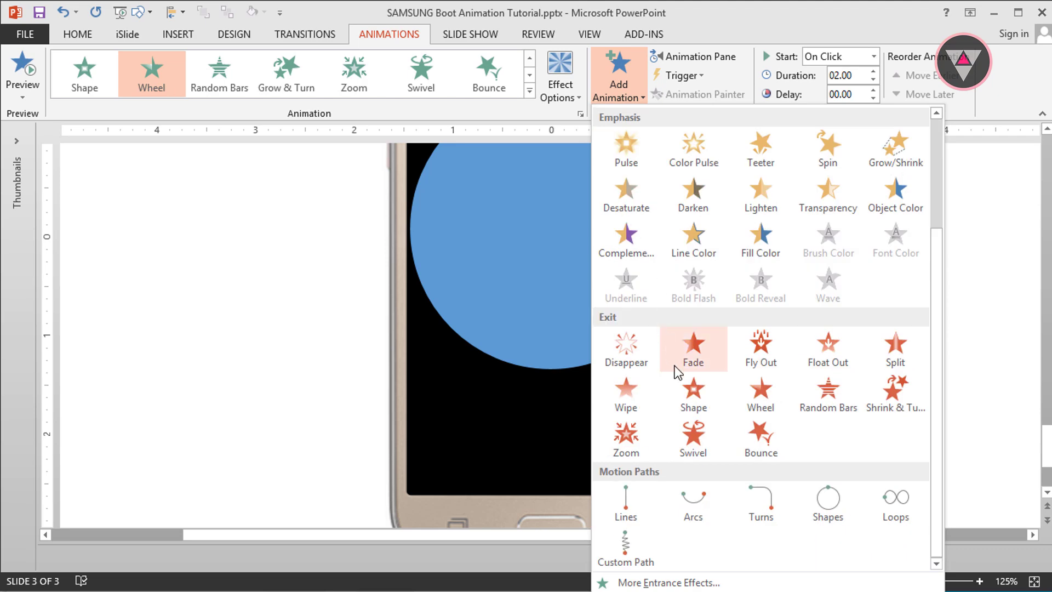
pyautogui.click(741, 405)
pyautogui.click(567, 96)
pyautogui.click(573, 288)
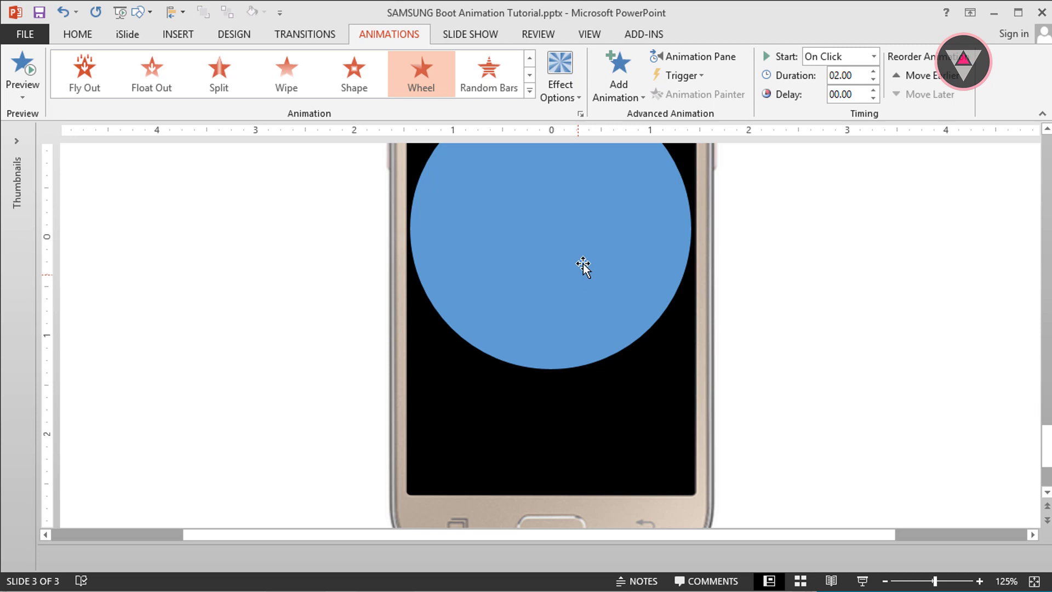
pyautogui.click(711, 55)
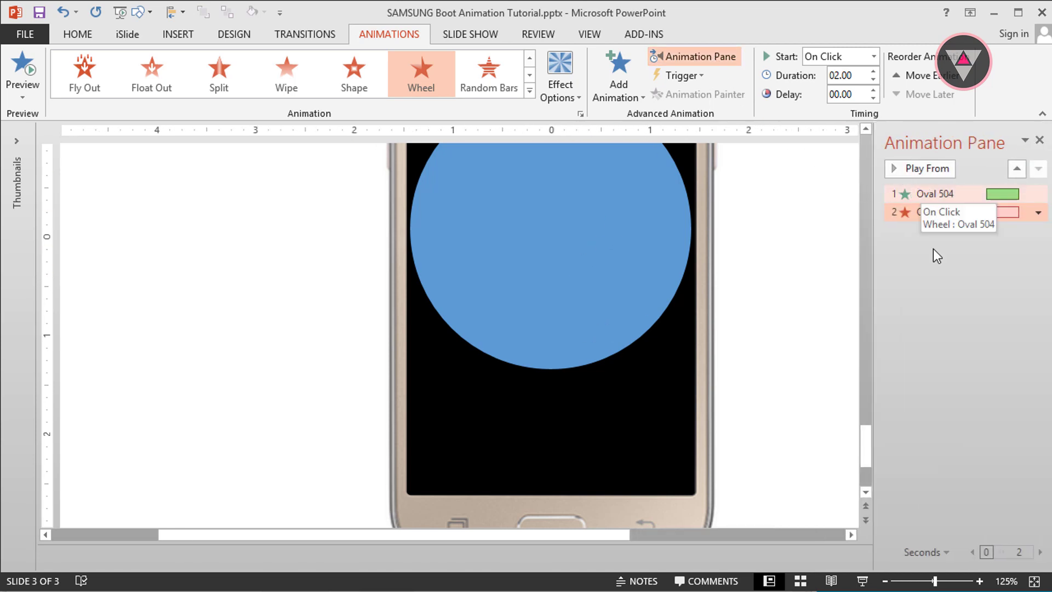
# Make both circle animations start With Previous, delay the exit 0.25 seconds, and preview.
pyautogui.click(935, 265)
pyautogui.hotkey('ctrl', 'a')
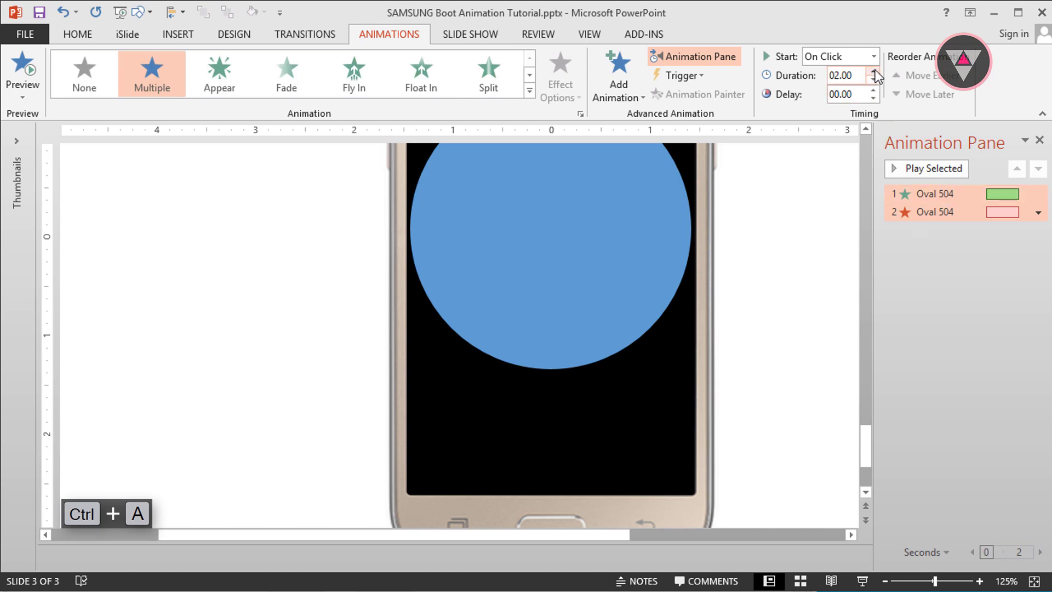
pyautogui.click(873, 60)
pyautogui.click(856, 94)
pyautogui.click(918, 211)
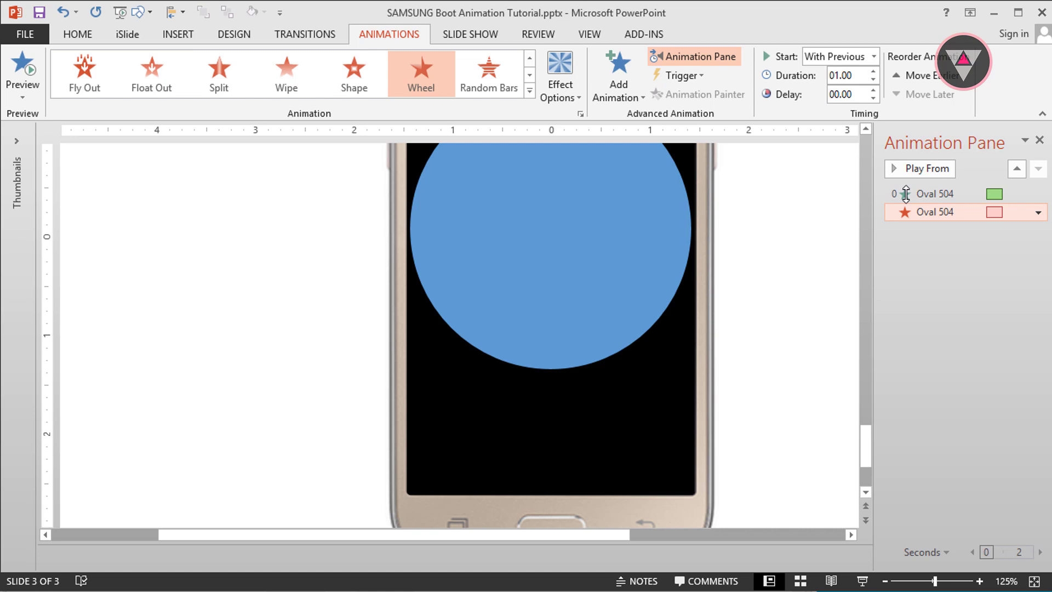
pyautogui.click(870, 90)
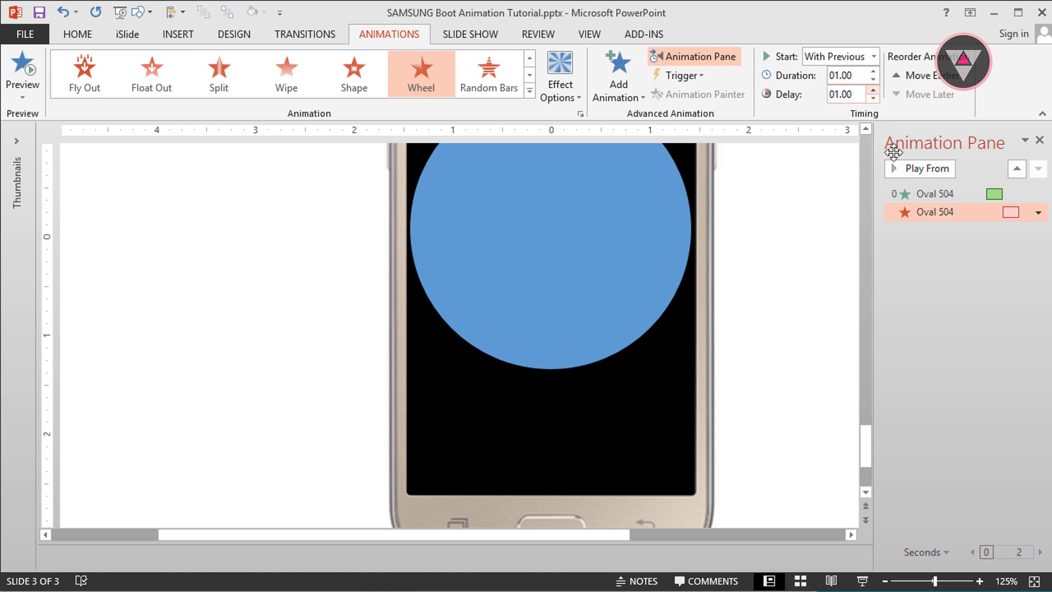
pyautogui.click(944, 264)
pyautogui.click(930, 169)
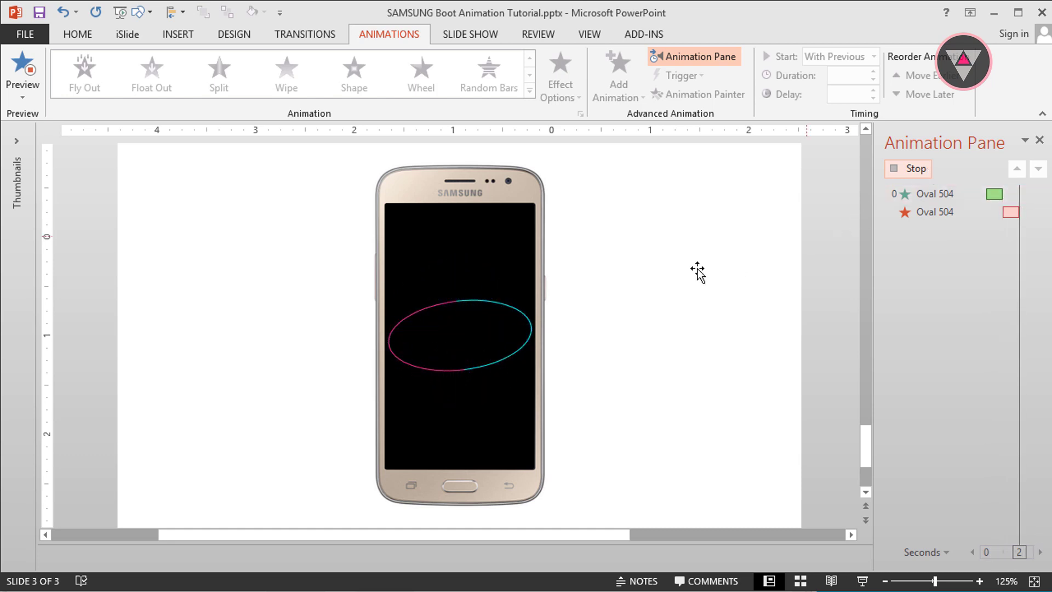
# Fill the circle black and play all the animations.
pyautogui.click(658, 147)
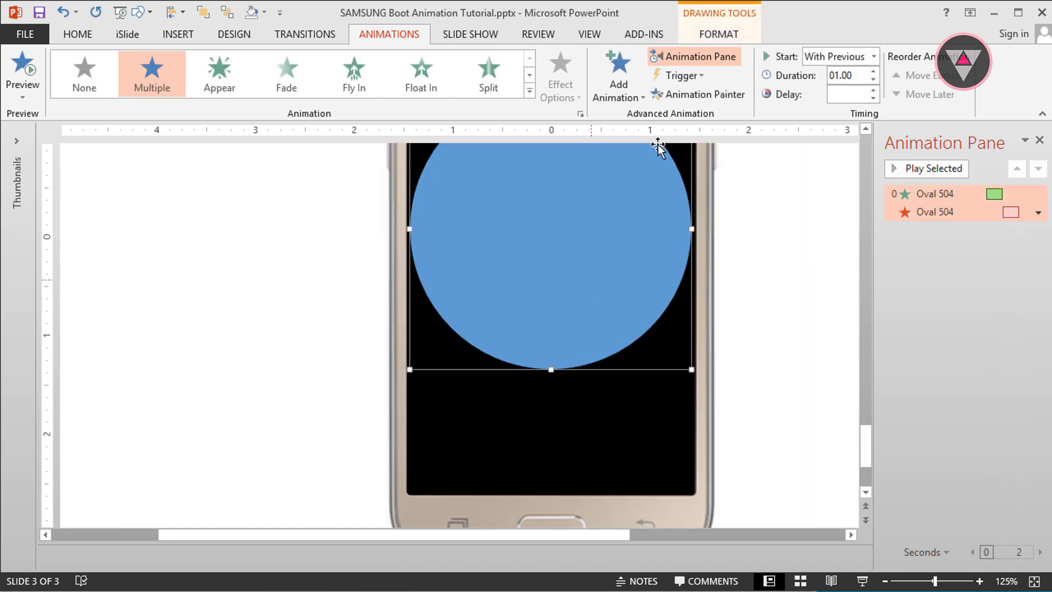
pyautogui.click(693, 31)
pyautogui.click(424, 59)
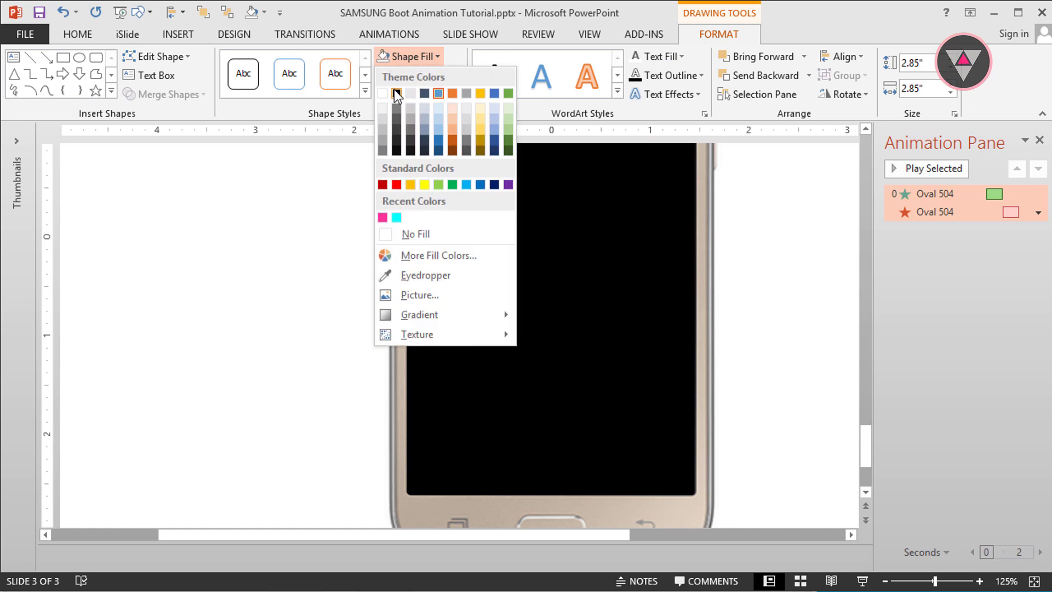
pyautogui.click(393, 90)
pyautogui.click(781, 241)
pyautogui.click(909, 172)
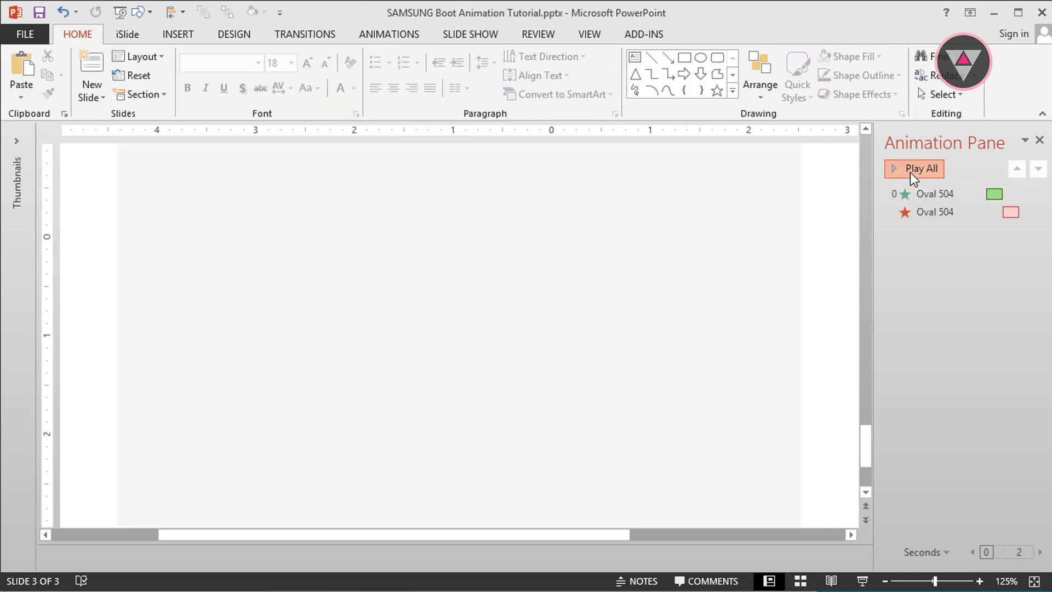